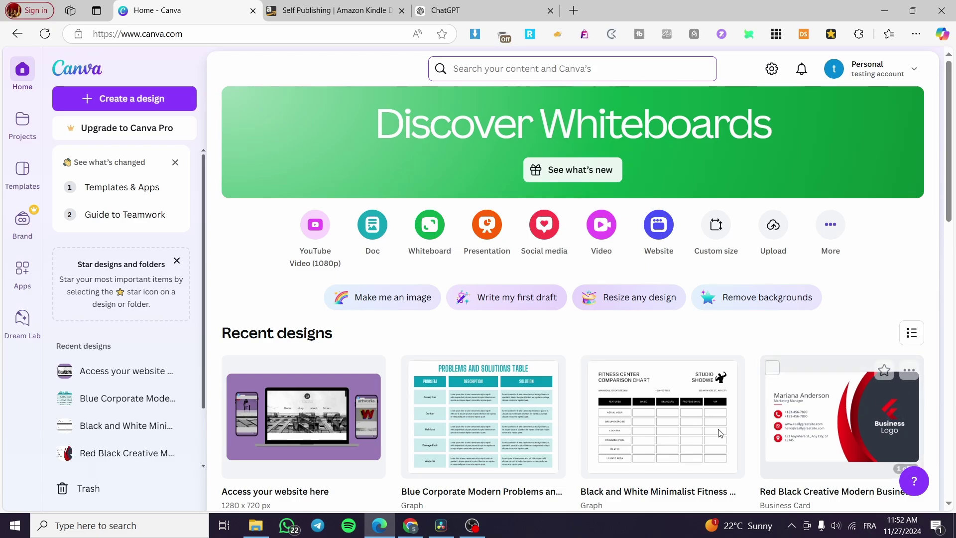
pyautogui.click(332, 12)
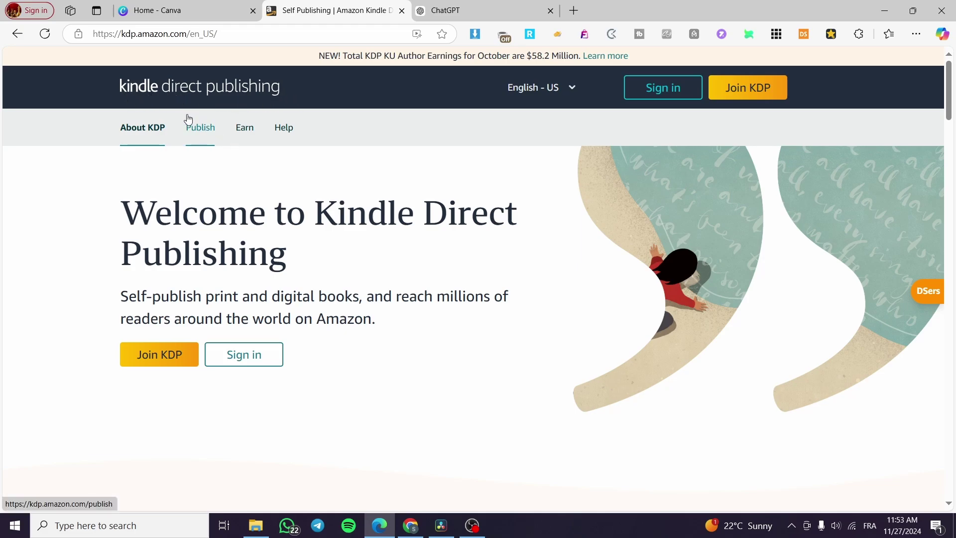
pyautogui.click(188, 6)
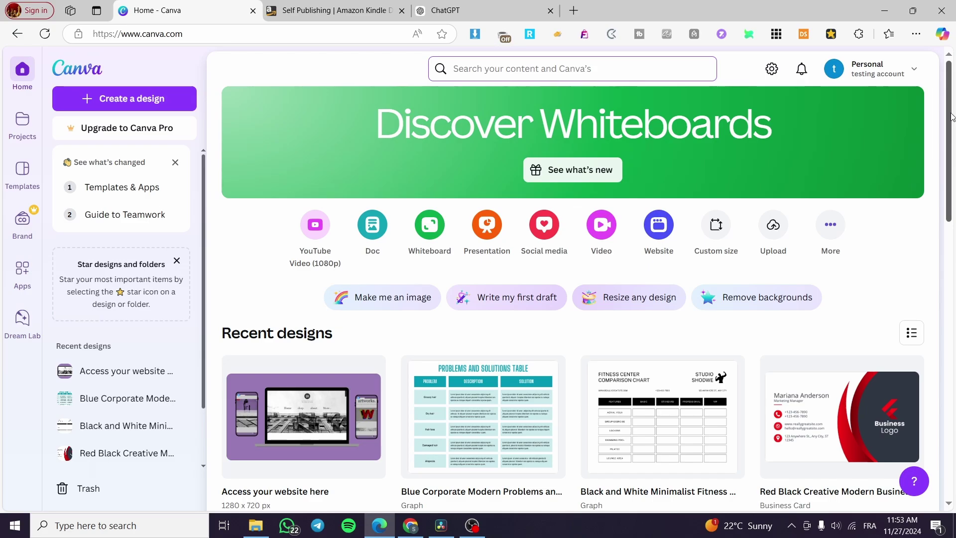
pyautogui.scroll(-3, 951, 114)
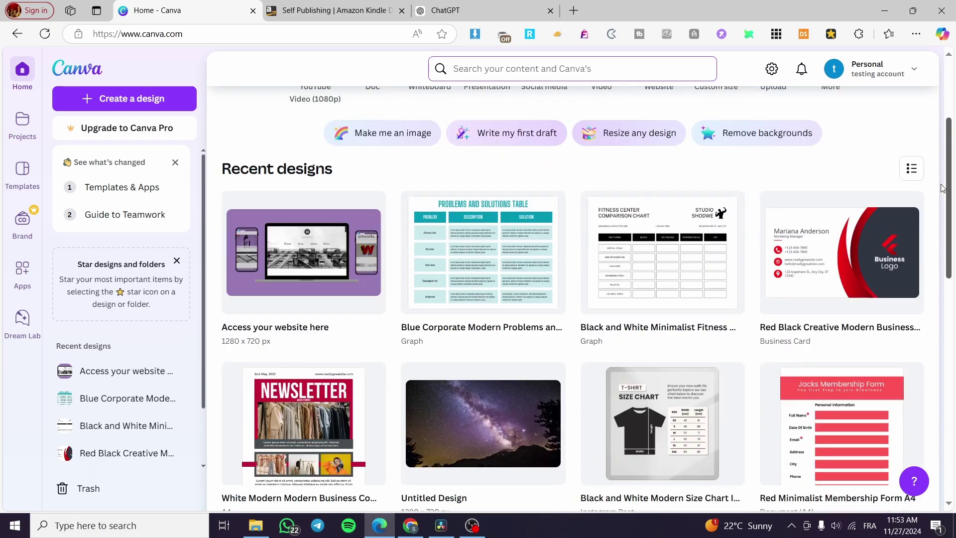
pyautogui.scroll(3, 951, 114)
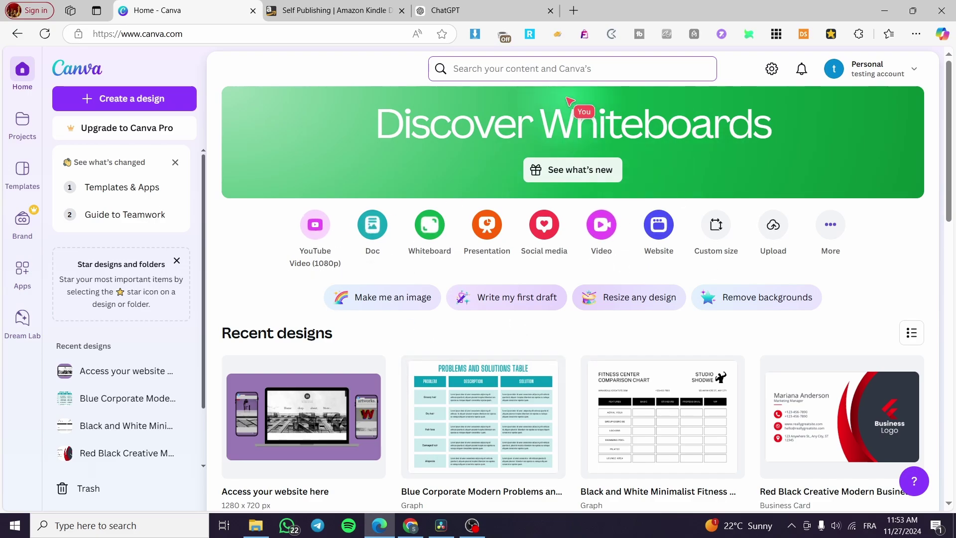
# Step: Search Canva's content for "Ebook"
pyautogui.click(479, 75)
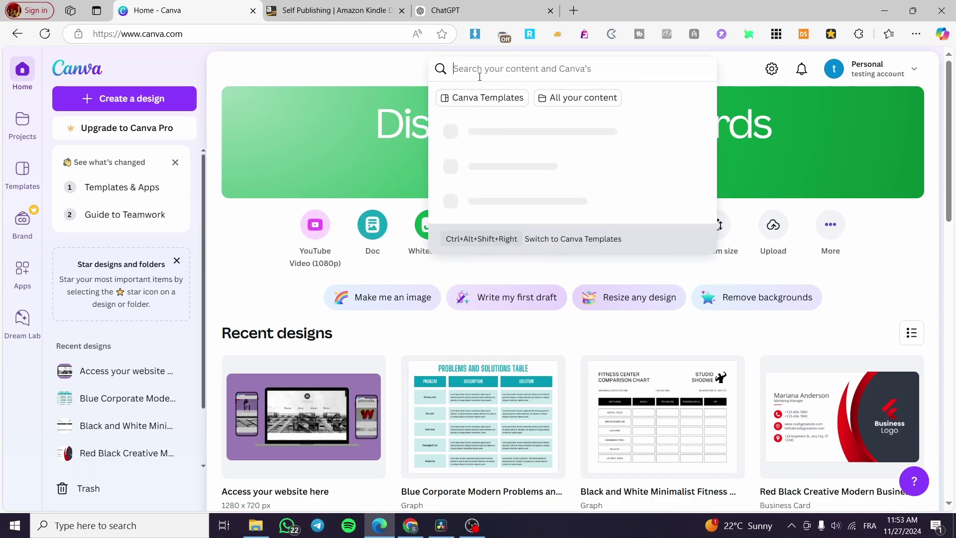
pyautogui.write('Ebook')
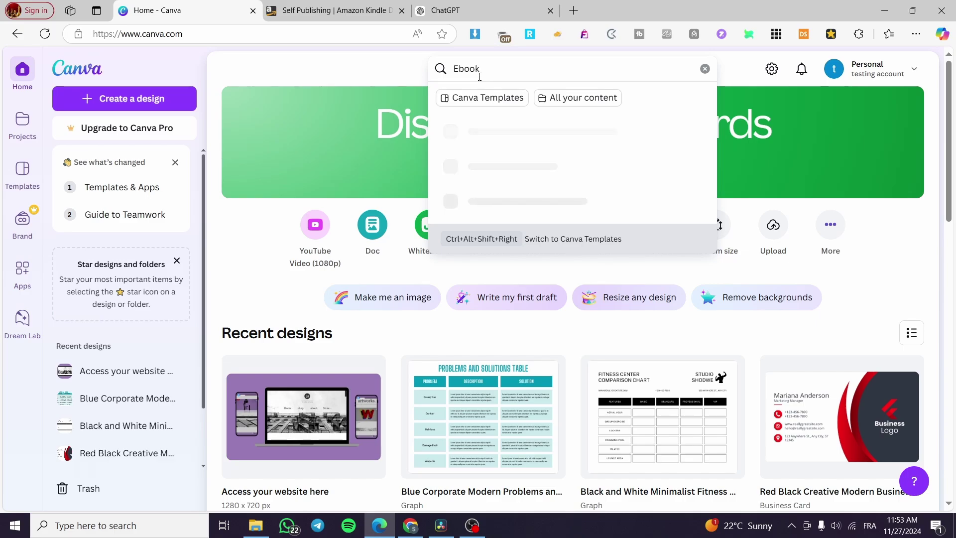
pyautogui.press('Return')
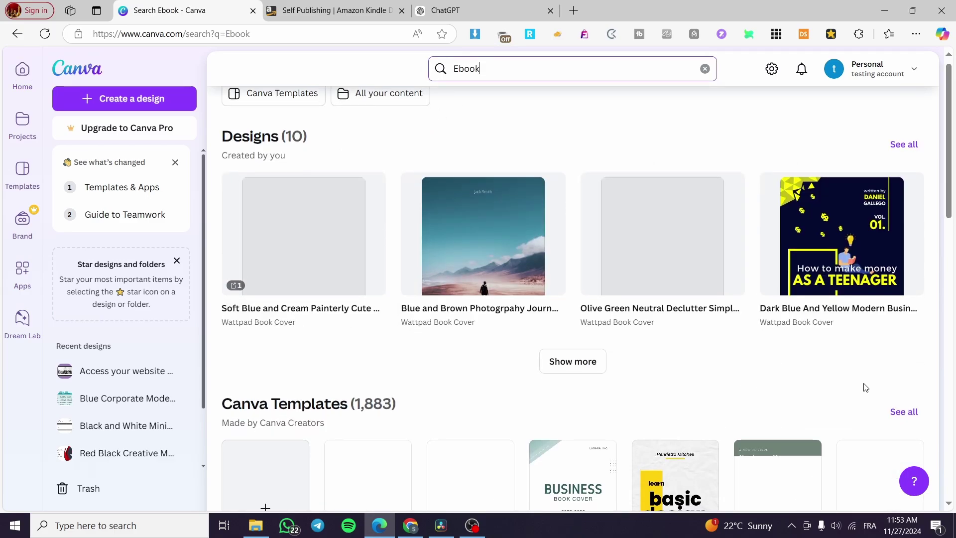
# Step: Create a design from the navy and yellow Social Media Marketing Blueprint ebook cover template and add a second page to it
pyautogui.scroll(-1, 865, 388)
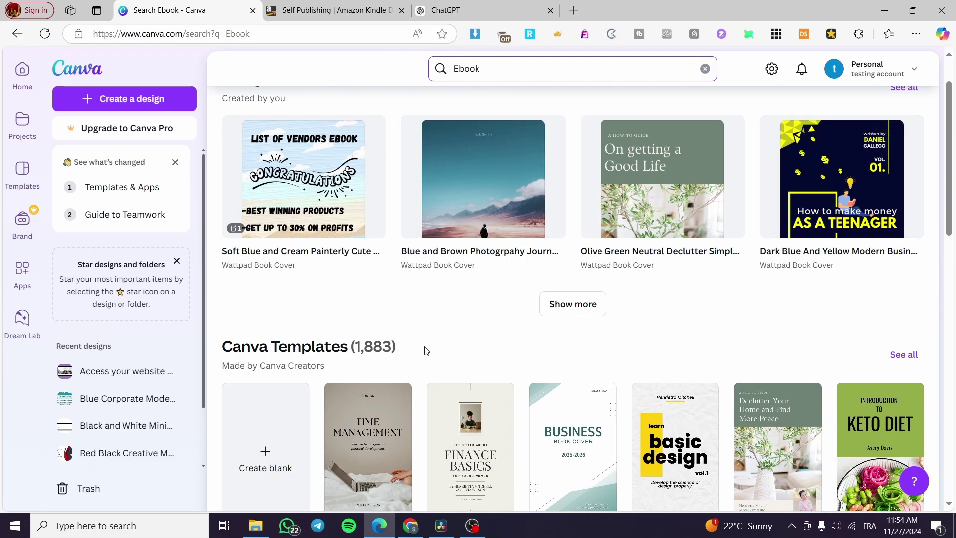
pyautogui.scroll(-2, 468, 336)
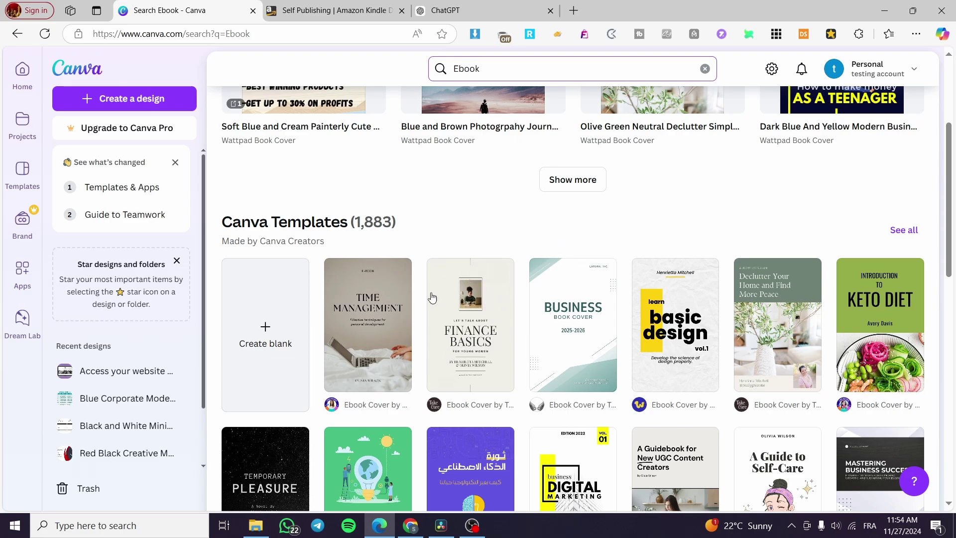
pyautogui.scroll(-4, 707, 228)
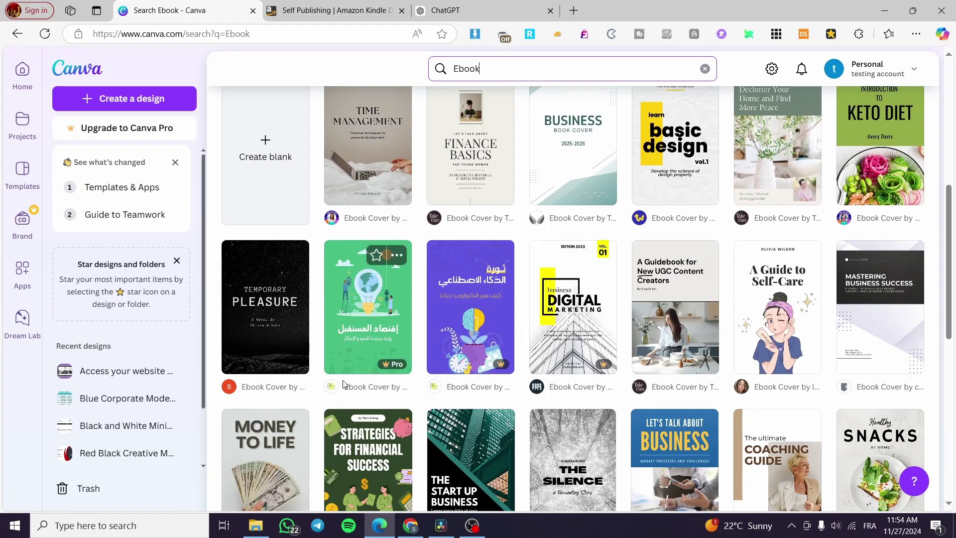
pyautogui.scroll(-3, 281, 266)
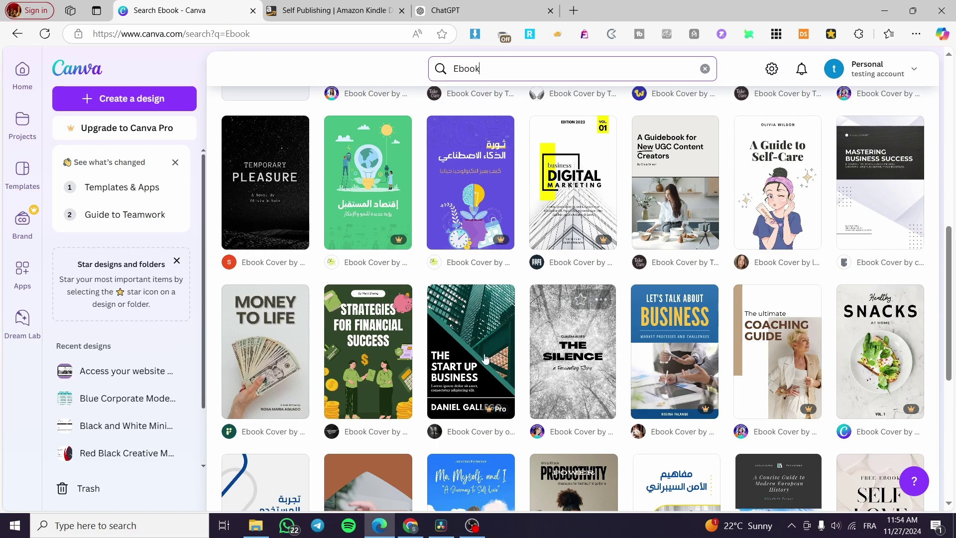
pyautogui.scroll(-7, 862, 416)
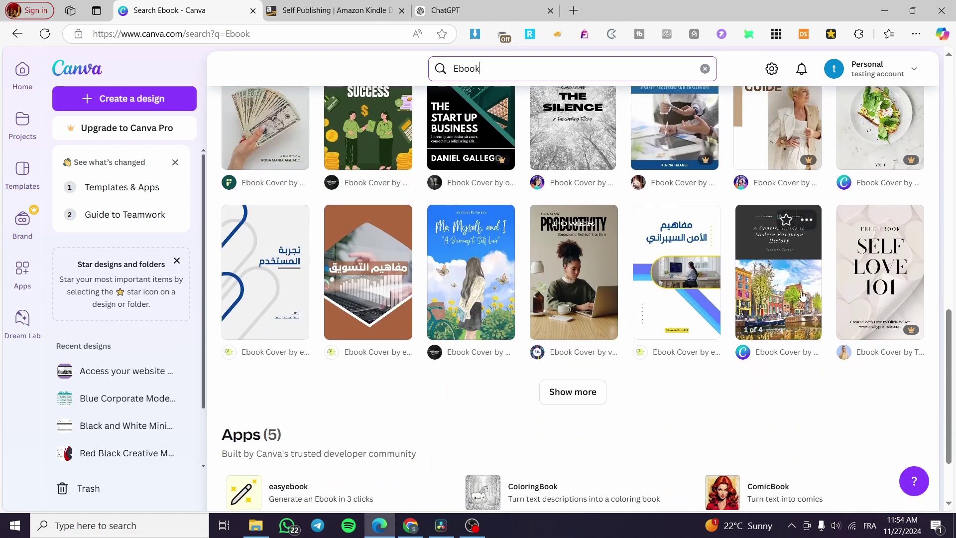
pyautogui.click(572, 292)
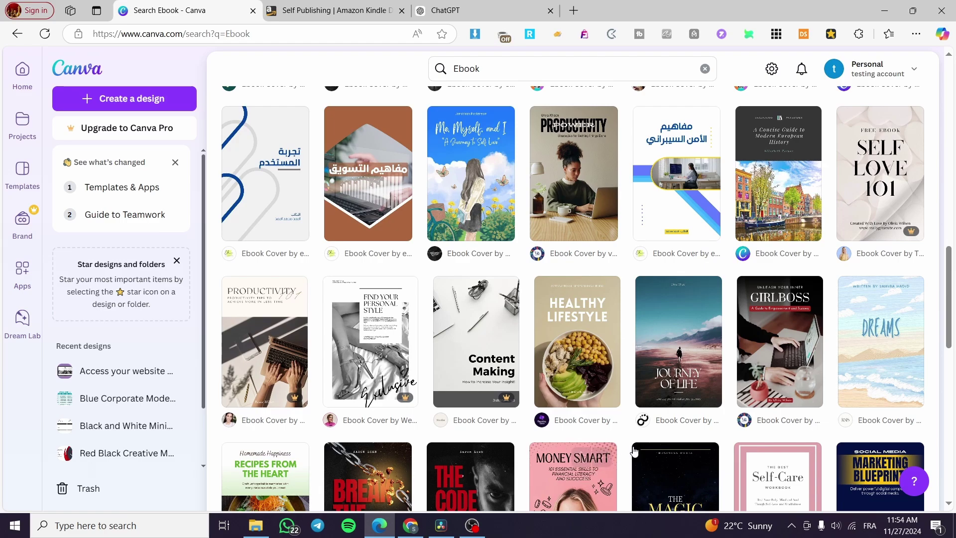
pyautogui.scroll(-3, 884, 333)
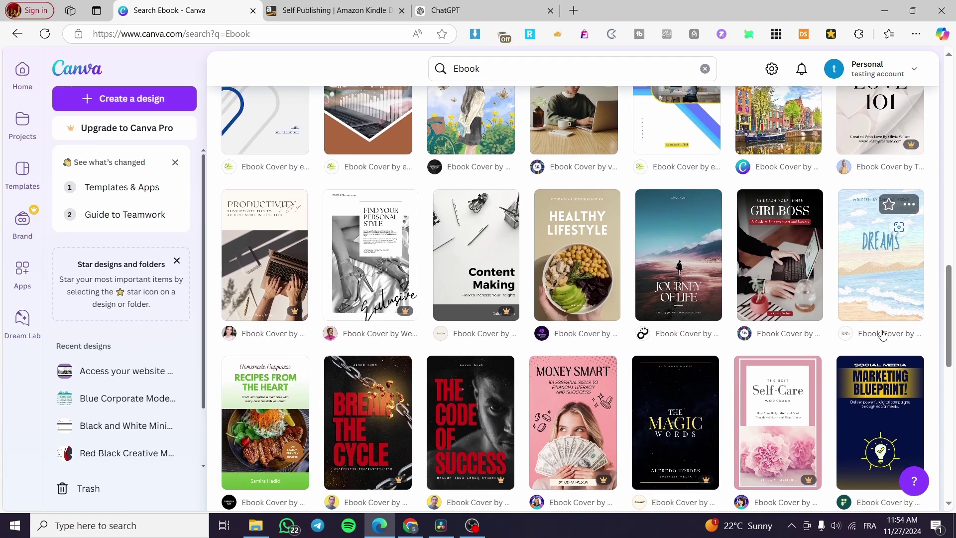
pyautogui.click(891, 408)
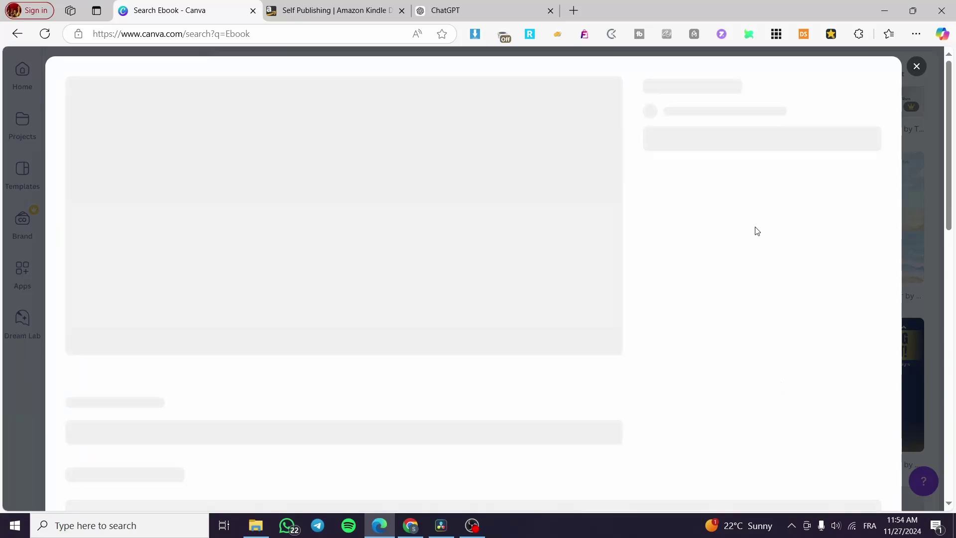
pyautogui.click(717, 220)
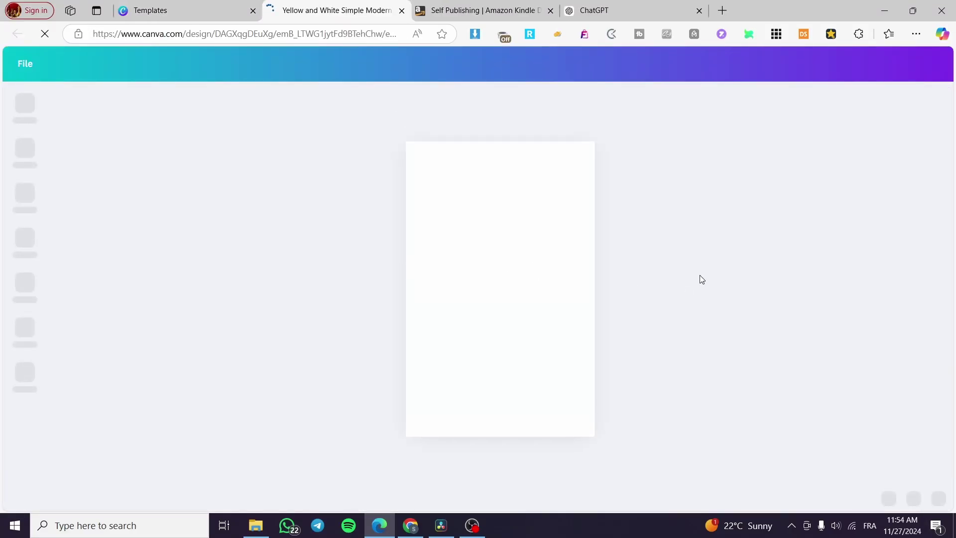
pyautogui.click(540, 468)
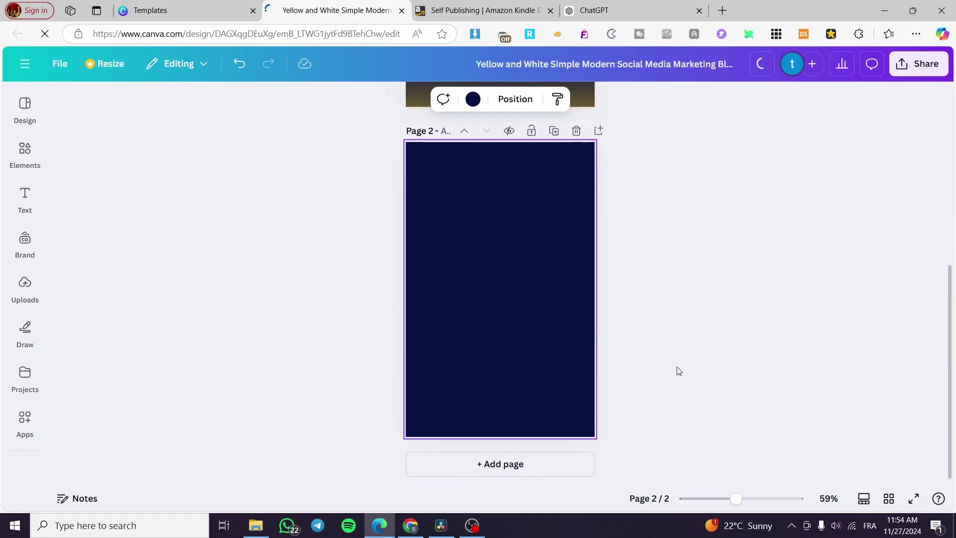
# Step: Delete all text, graphics and lines from page 1, leaving only the navy background
pyautogui.scroll(5, 618, 356)
pyautogui.click(508, 266)
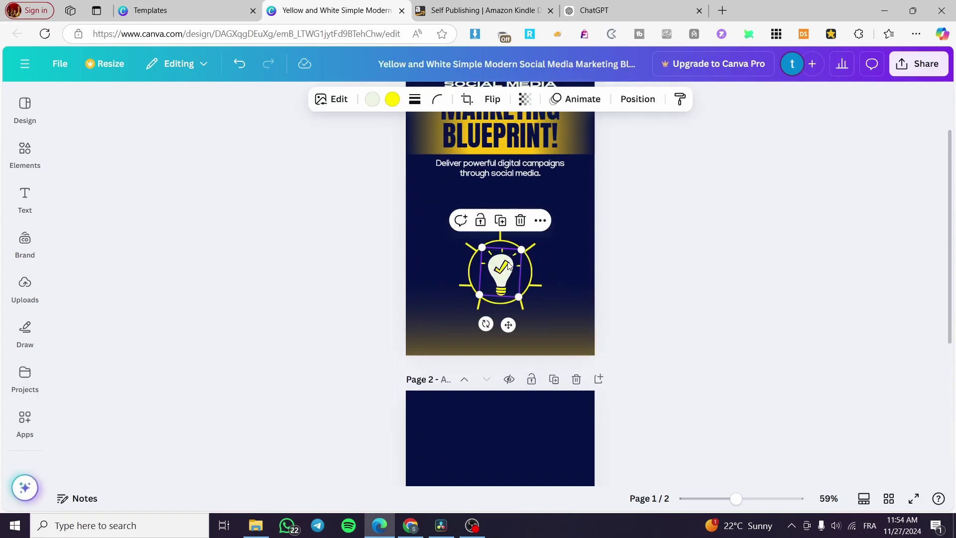
pyautogui.press('Delete')
pyautogui.click(510, 259)
pyautogui.press('Delete')
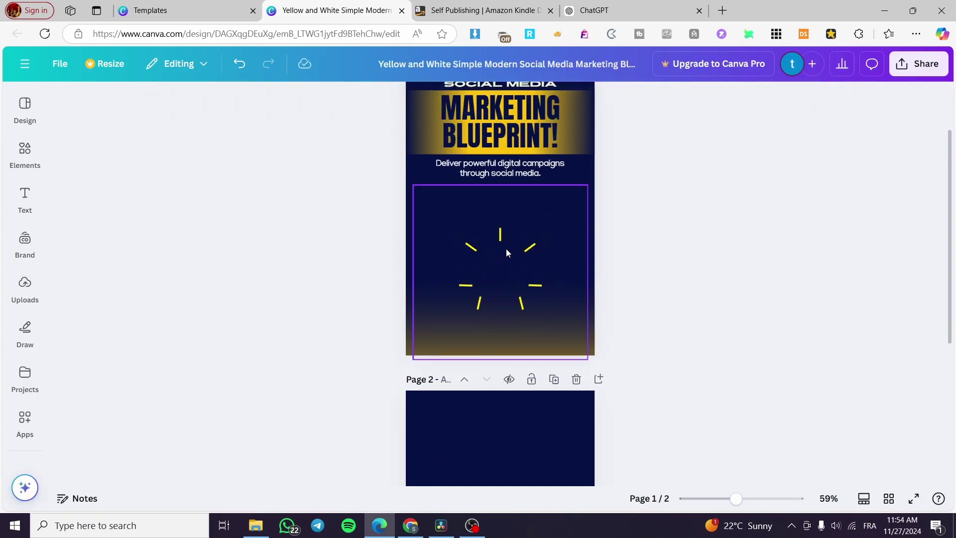
pyautogui.click(532, 284)
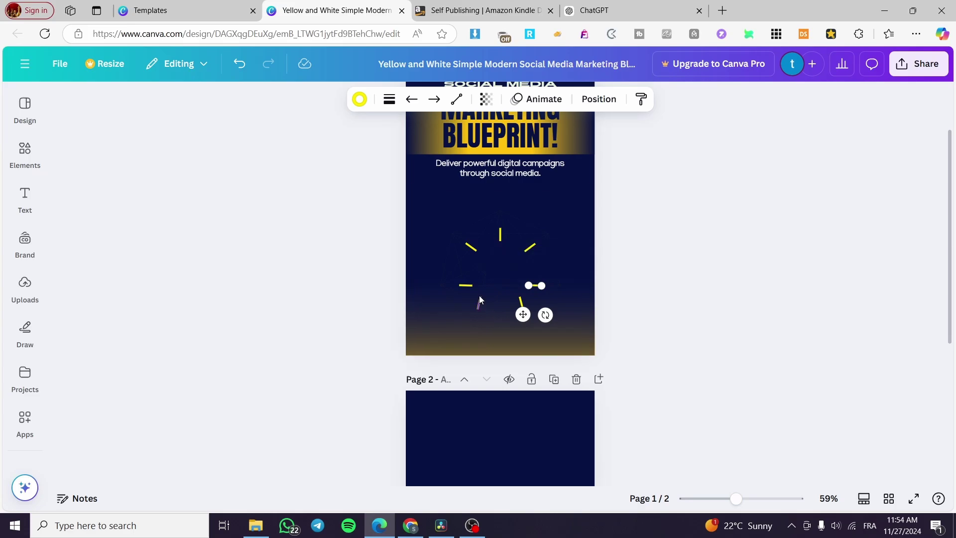
pyautogui.hotkey('ctrl', 'a')
pyautogui.press('Delete')
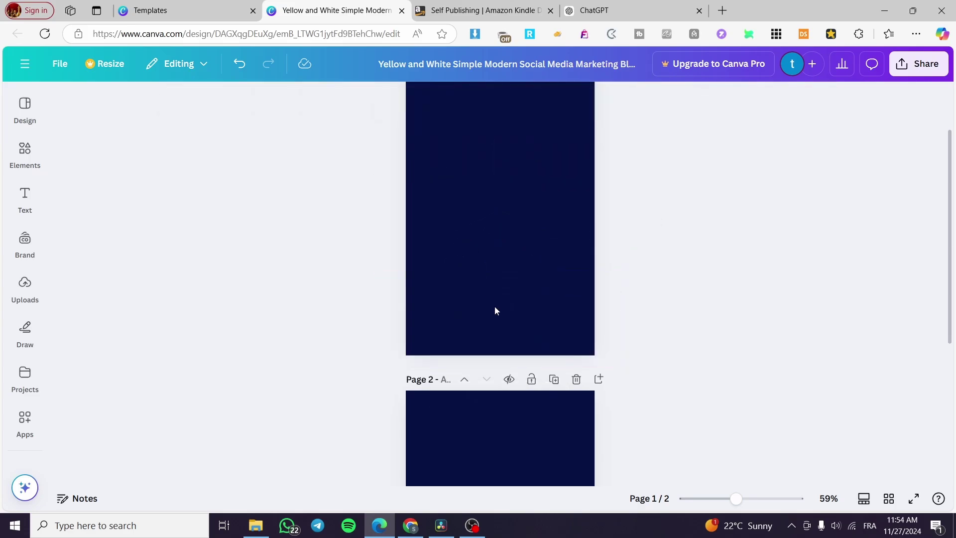
# Step: Set the background of both page 1 and page 2 to the default solid yellow
pyautogui.scroll(2, 523, 282)
pyautogui.click(520, 297)
pyautogui.click(466, 104)
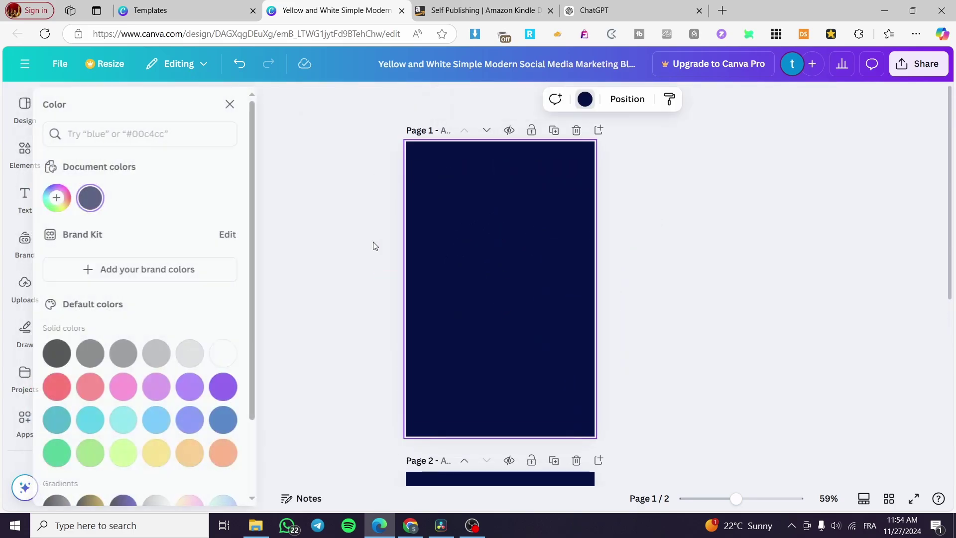
pyautogui.scroll(-1, 171, 421)
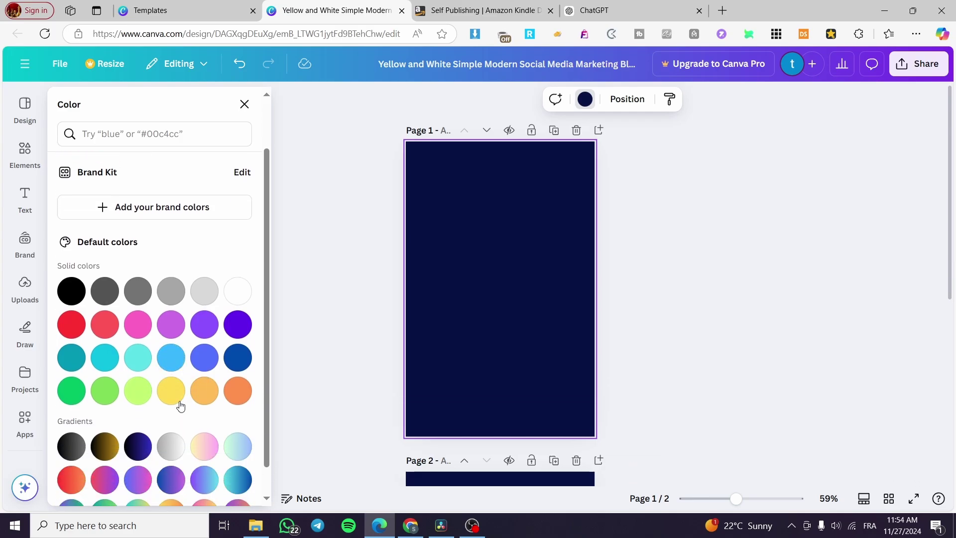
pyautogui.click(171, 391)
pyautogui.scroll(-3, 480, 401)
pyautogui.click(480, 401)
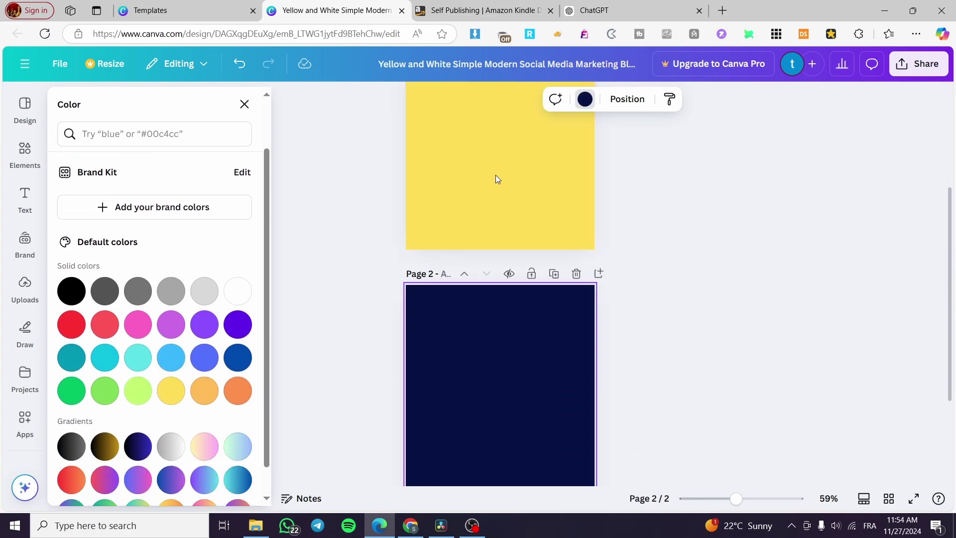
pyautogui.click(170, 391)
pyautogui.scroll(3, 670, 371)
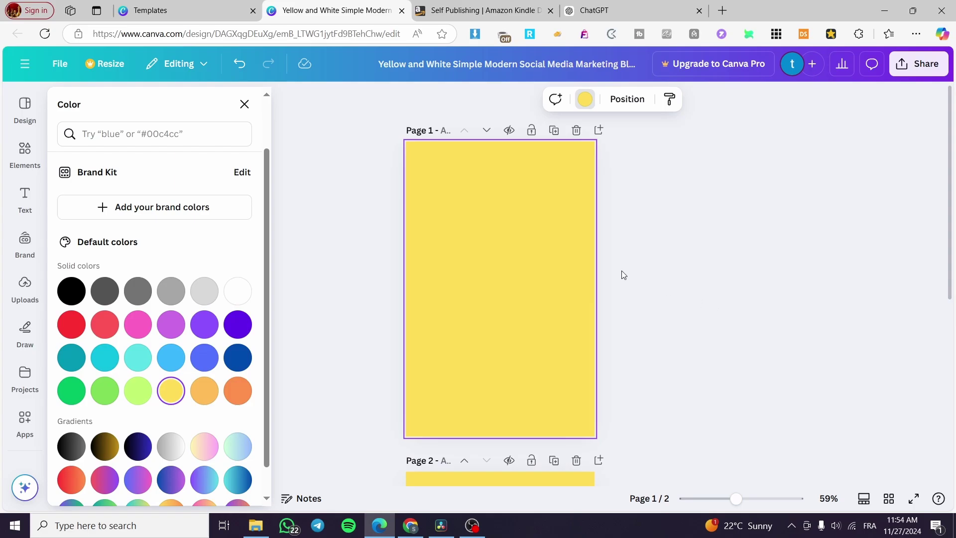
pyautogui.scroll(-1, 182, 289)
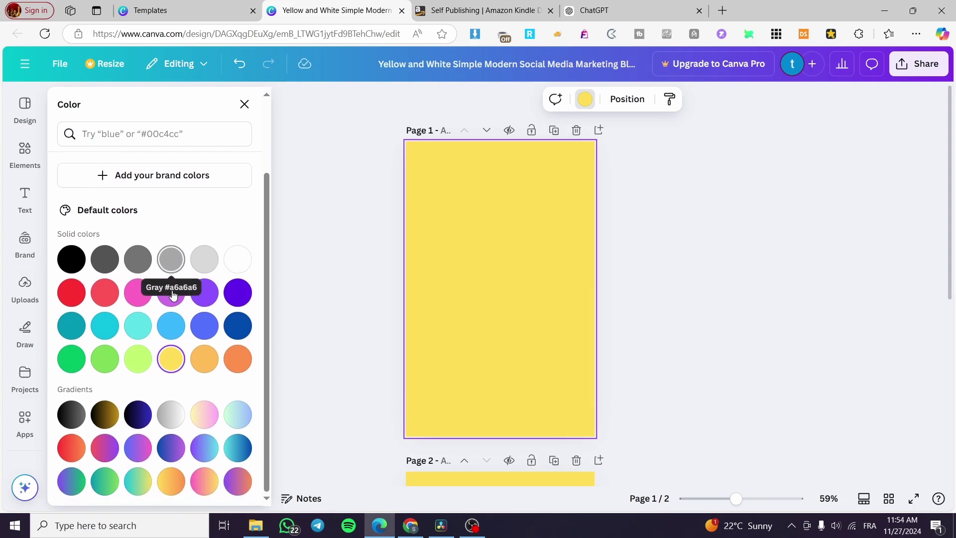
pyautogui.scroll(2, 125, 249)
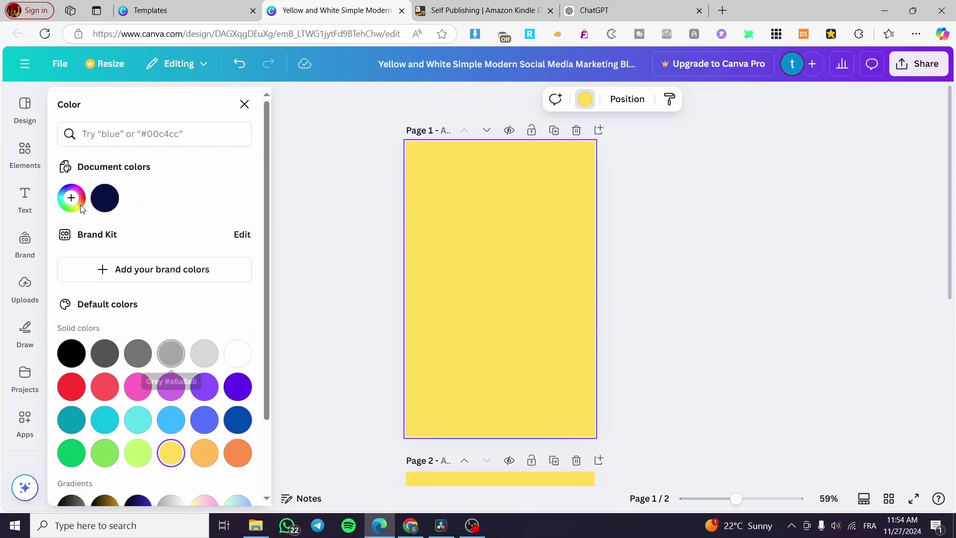
pyautogui.click(25, 169)
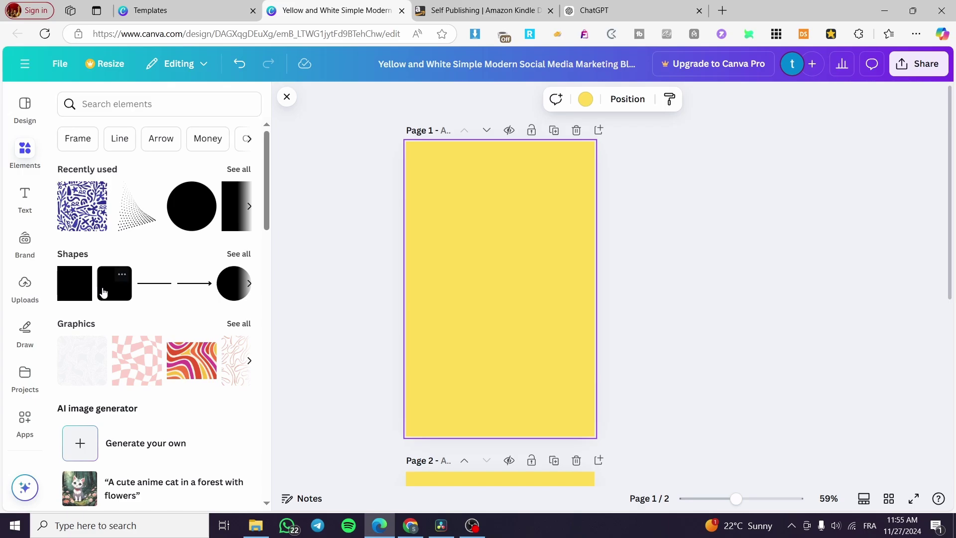
pyautogui.click(107, 286)
pyautogui.moveTo(501, 286); pyautogui.dragTo(551, 171)
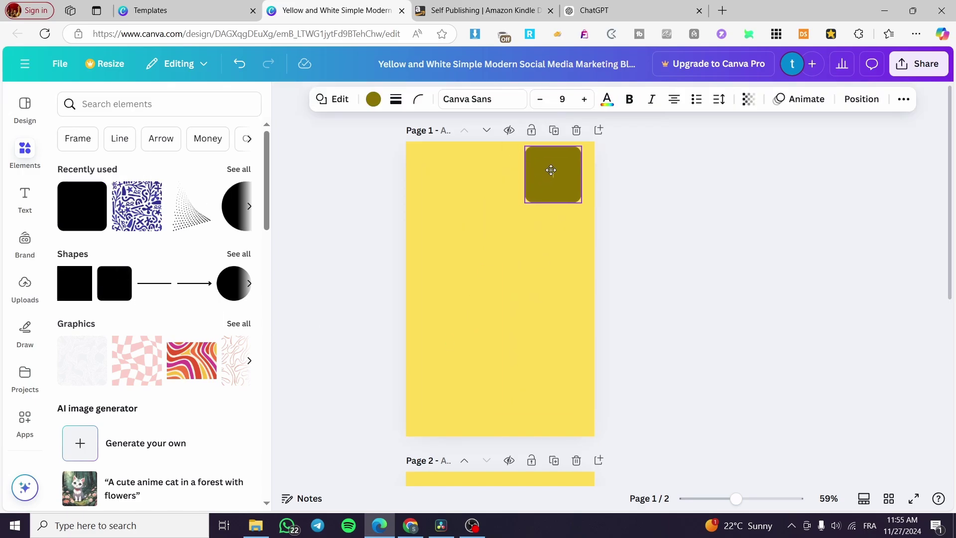
pyautogui.click(576, 131)
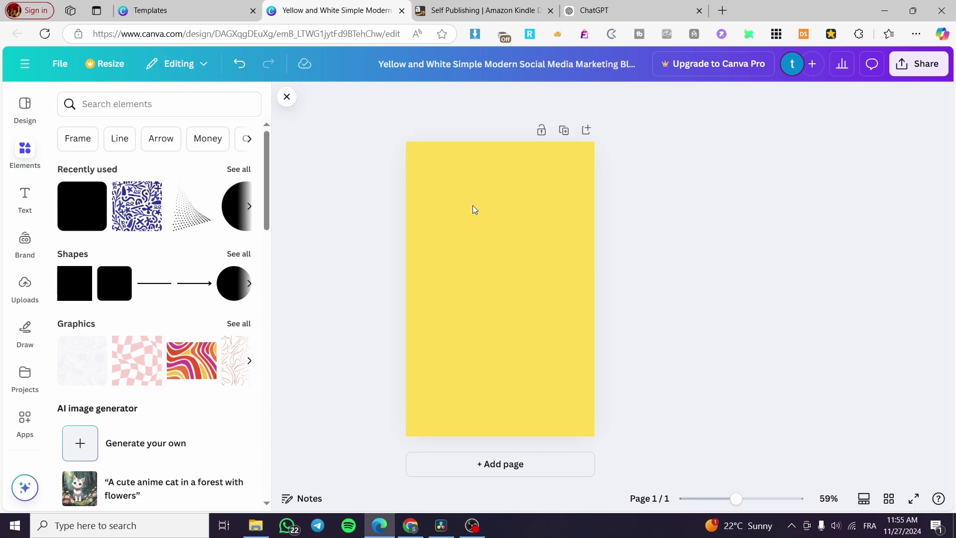
pyautogui.hotkey('ctrl', 'z')
pyautogui.click(564, 186)
pyautogui.click(573, 230)
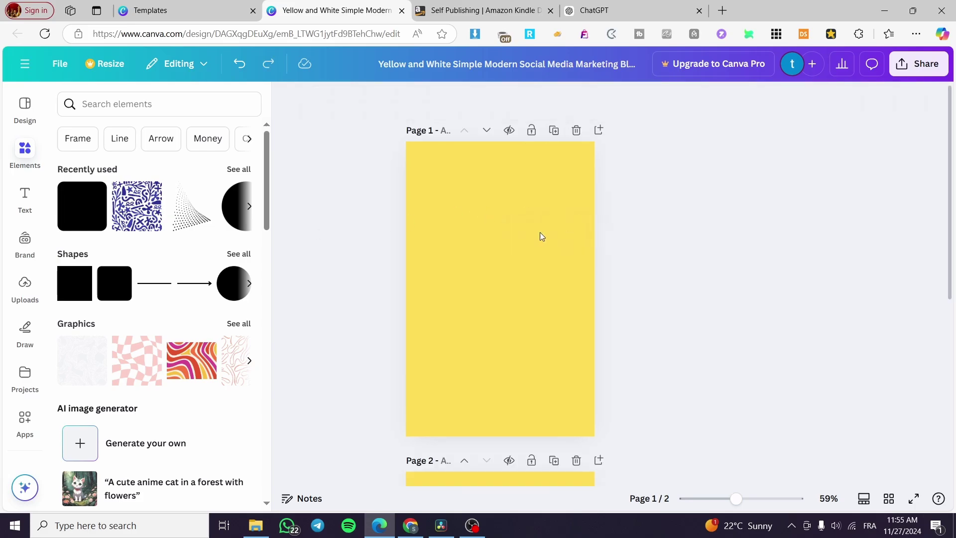
# Step: Add a square shape to page 1 and stretch it over the whole page except a narrow strip along the left edge
pyautogui.click(75, 283)
pyautogui.moveTo(507, 282); pyautogui.dragTo(570, 162)
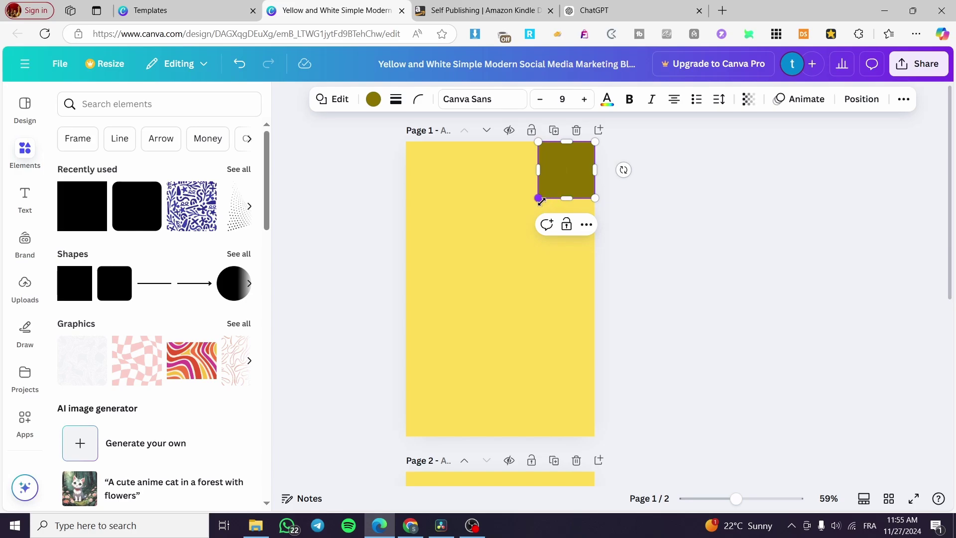
pyautogui.moveTo(539, 199); pyautogui.dragTo(425, 436)
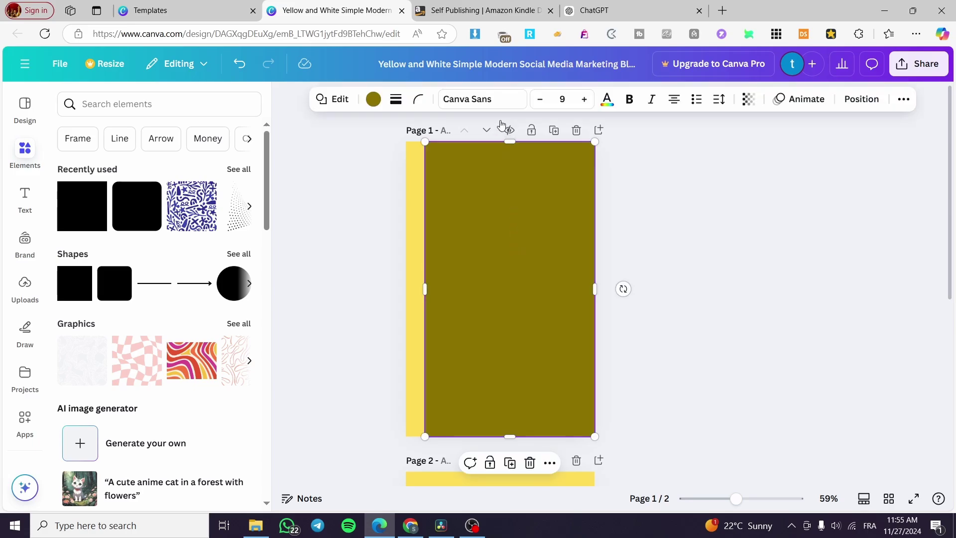
# Step: Fill the large square on page 1 with a horizontal gradient from yellow #FFDE59 to lime yellow #EEFF62
pyautogui.click(373, 99)
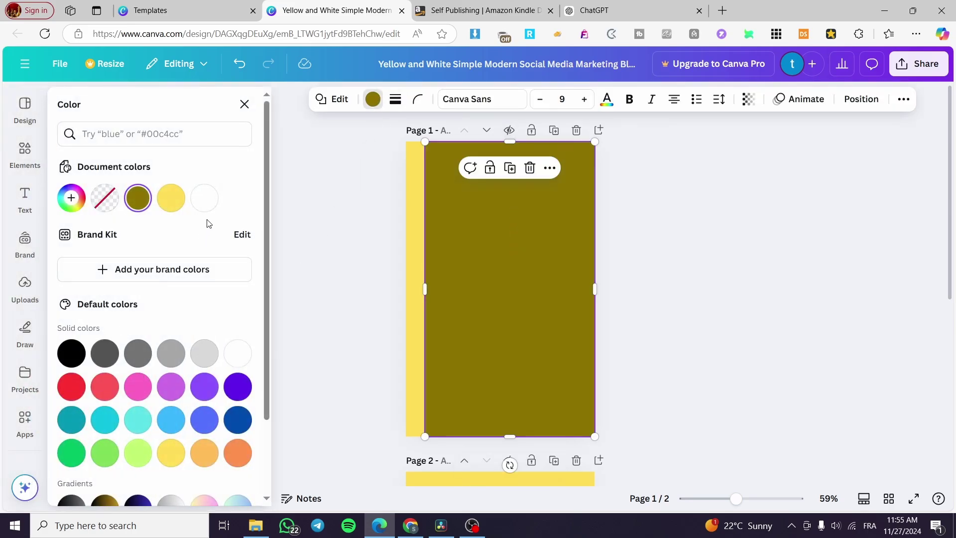
pyautogui.click(171, 198)
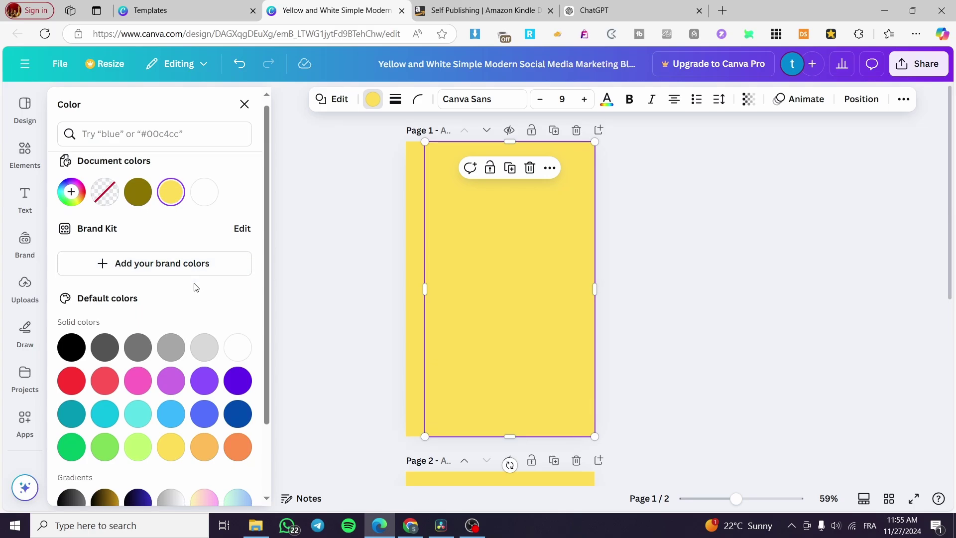
pyautogui.click(171, 198)
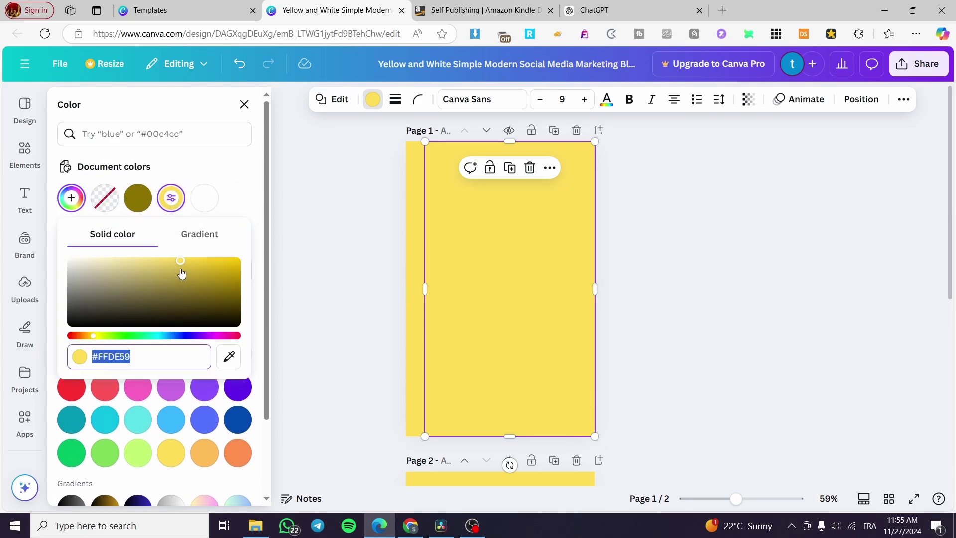
pyautogui.click(188, 235)
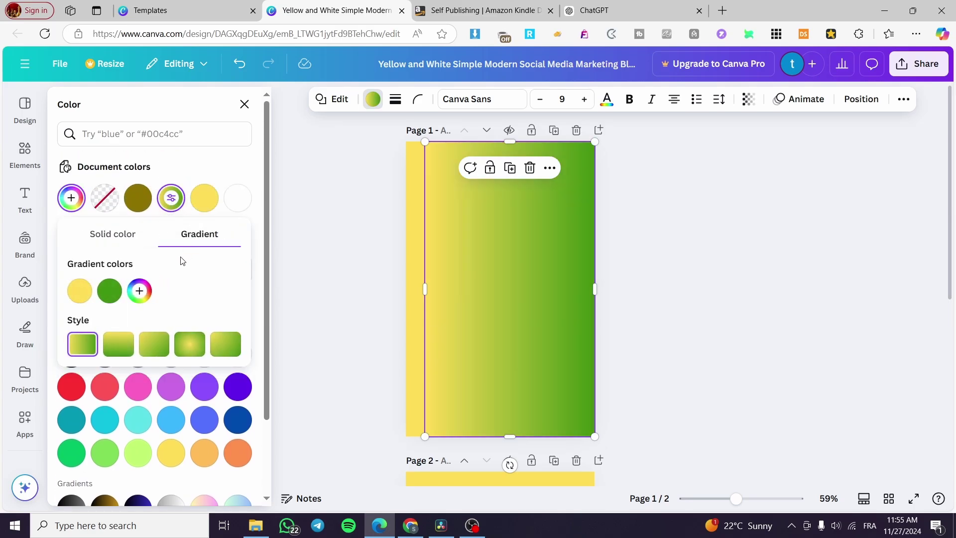
pyautogui.click(110, 291)
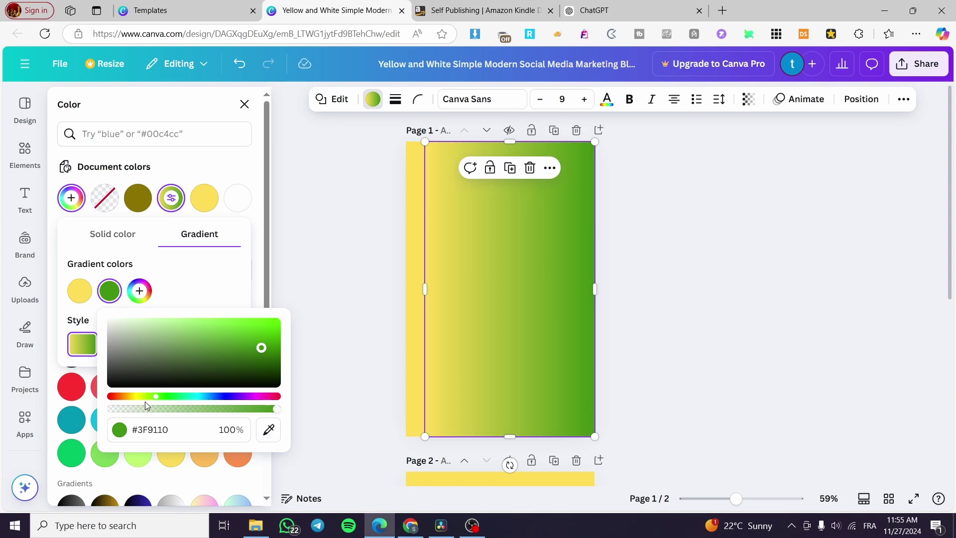
pyautogui.moveTo(146, 397)
pyautogui.mouseDown()
pyautogui.moveTo(125, 398)
pyautogui.moveTo(143, 397)
pyautogui.mouseUp()
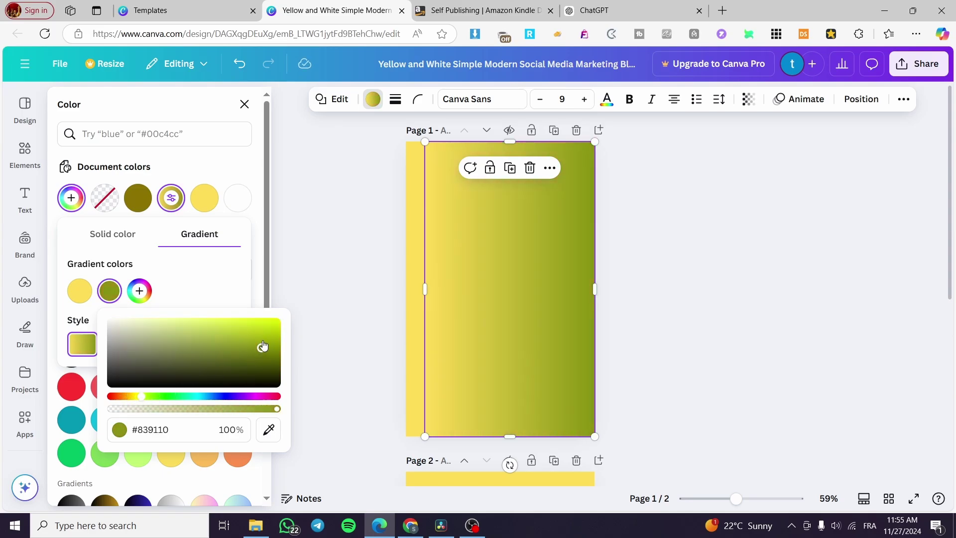
pyautogui.moveTo(263, 346); pyautogui.dragTo(221, 321)
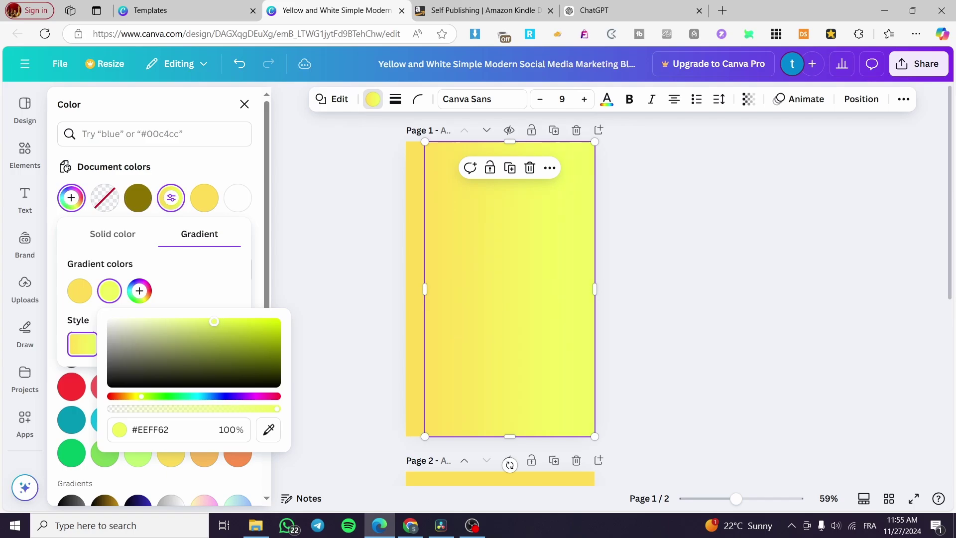
pyautogui.click(727, 255)
pyautogui.click(727, 255)
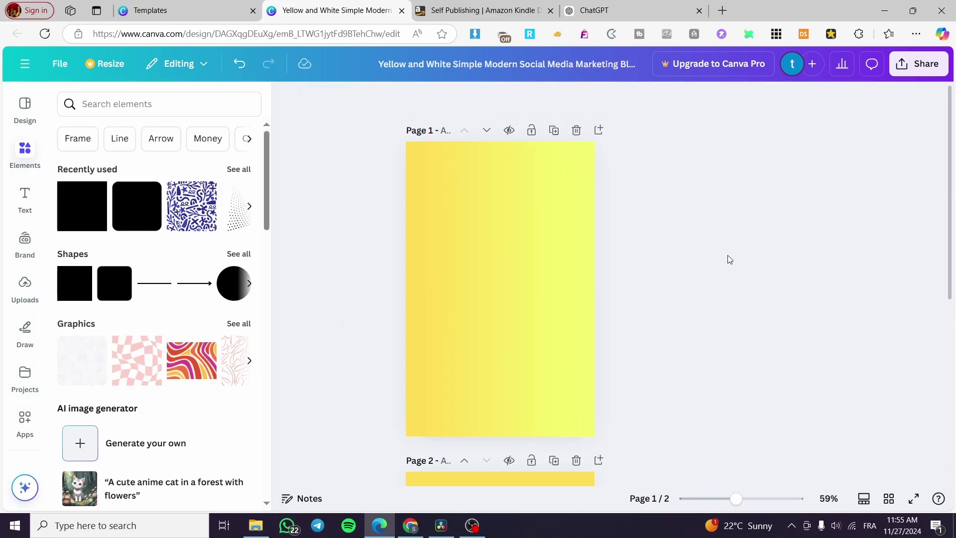
pyautogui.scroll(-3, 535, 227)
pyautogui.click(535, 227)
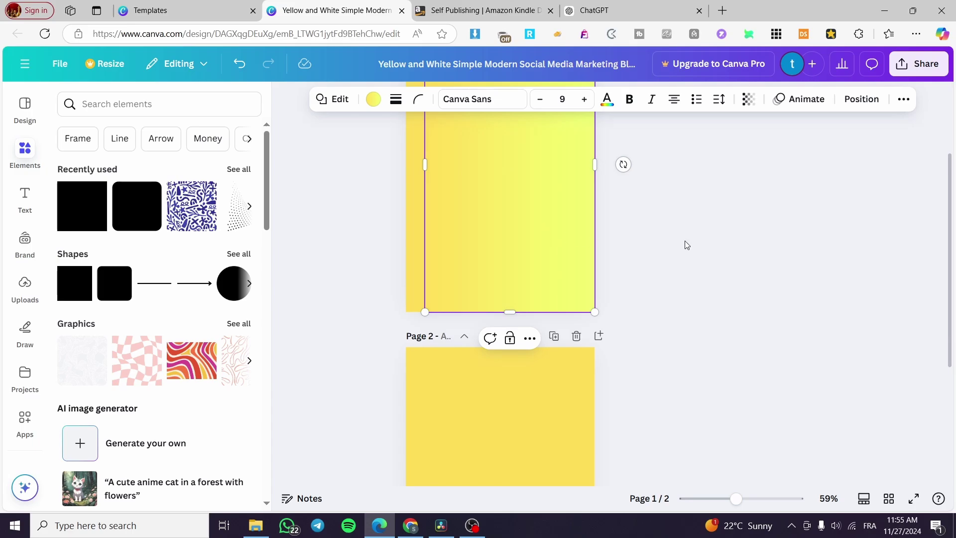
pyautogui.scroll(-3, 536, 342)
pyautogui.scroll(5, 558, 231)
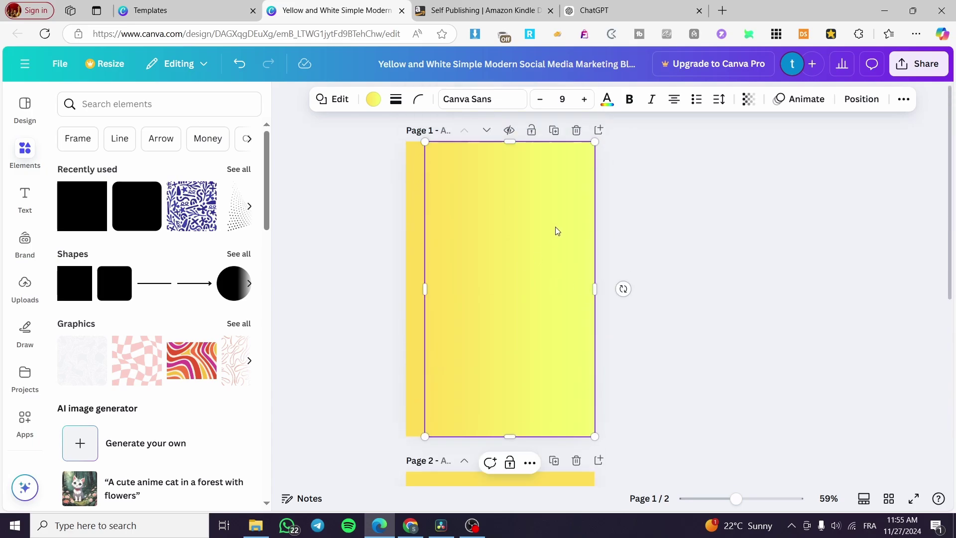
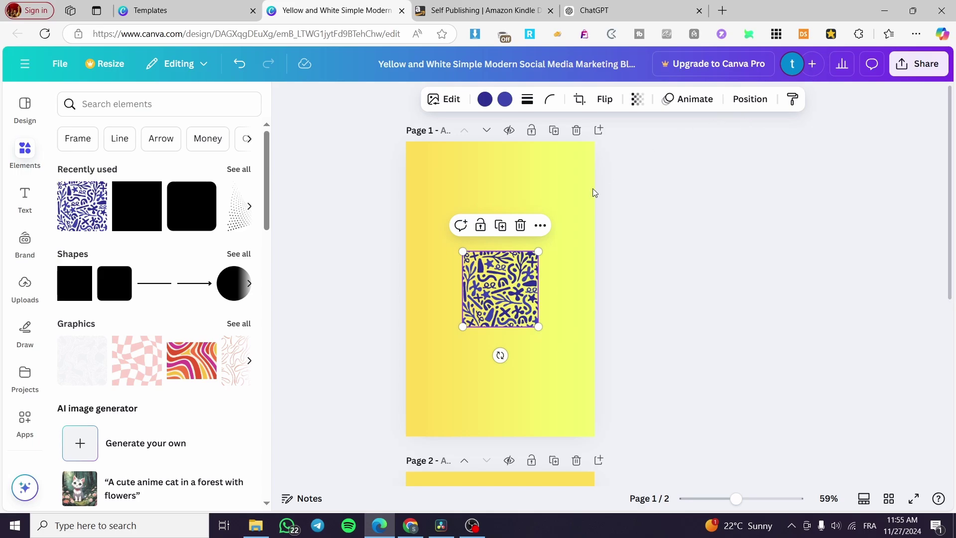
# Step: Send the blue doodle pattern graphic behind the gradient square on page 1 and enlarge it past the page edges
pyautogui.click(750, 99)
pyautogui.click(228, 198)
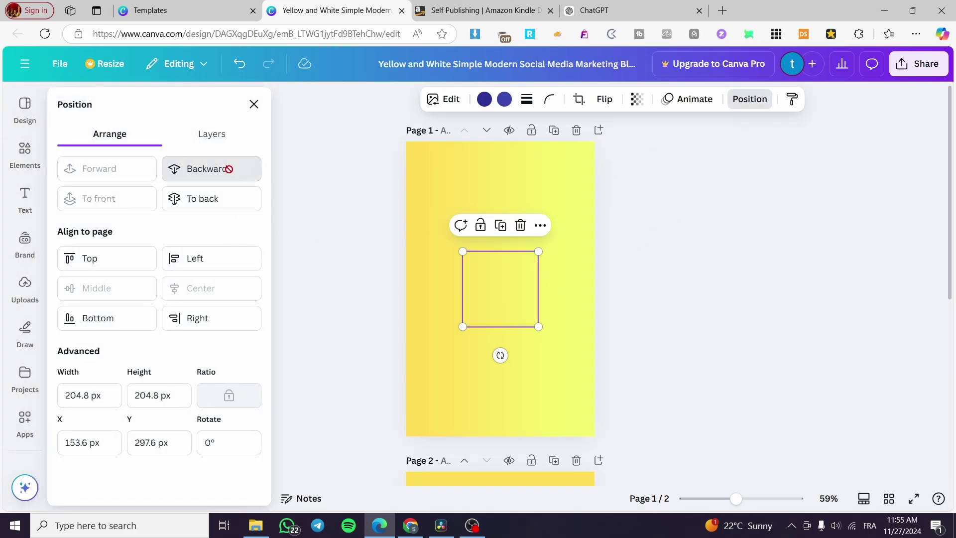
pyautogui.moveTo(463, 252); pyautogui.dragTo(348, 135)
pyautogui.moveTo(539, 327); pyautogui.dragTo(655, 443)
# Step: Widen the gradient square slightly beyond the right edge of page 1
pyautogui.click(540, 291)
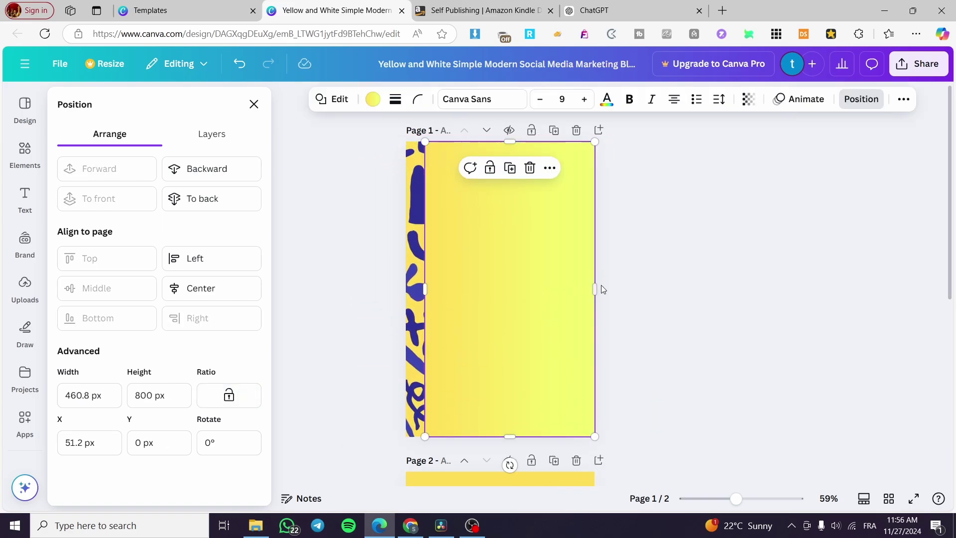
pyautogui.moveTo(600, 287); pyautogui.dragTo(612, 289)
pyautogui.click(762, 326)
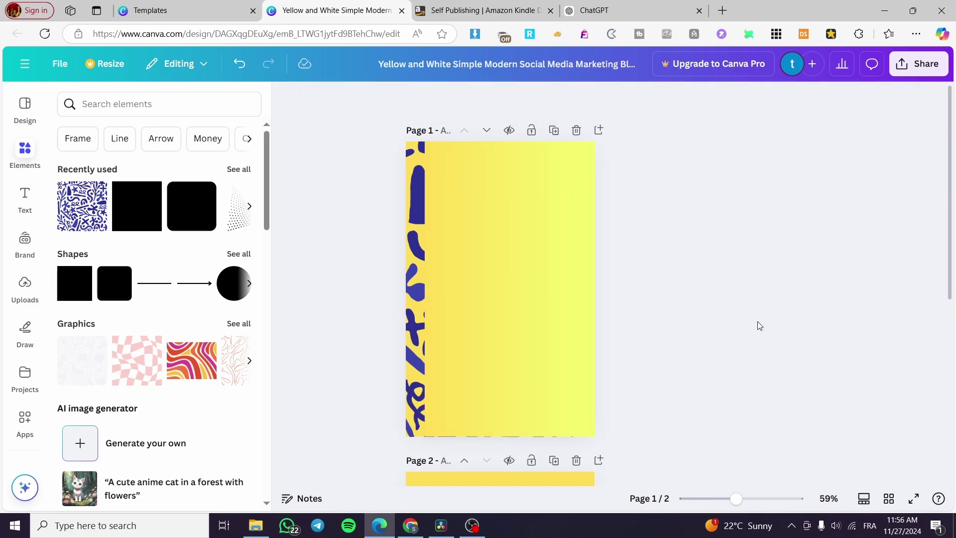
# Step: Shrink the blue pattern graphic to about 431 px square and place a copy below it along the left strip
pyautogui.click(413, 298)
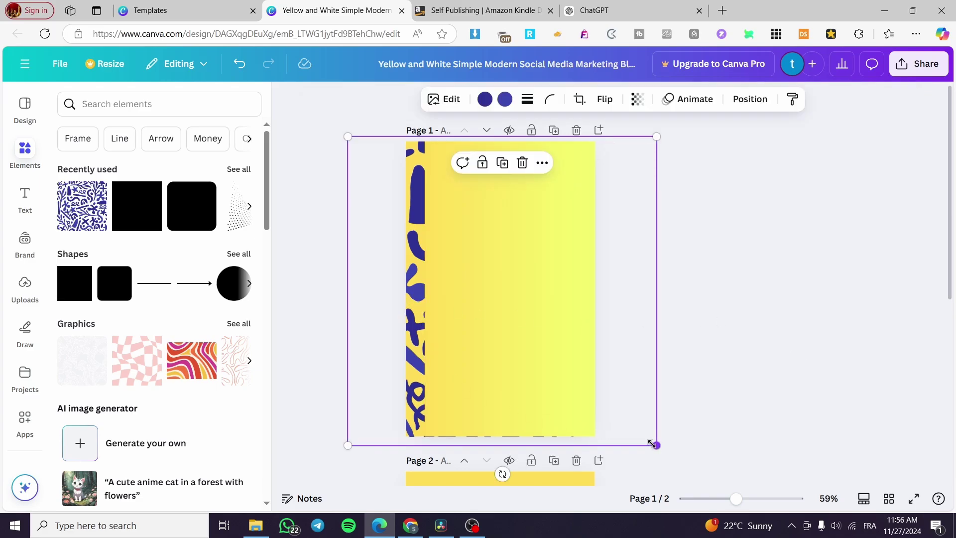
pyautogui.moveTo(652, 443); pyautogui.dragTo(416, 384)
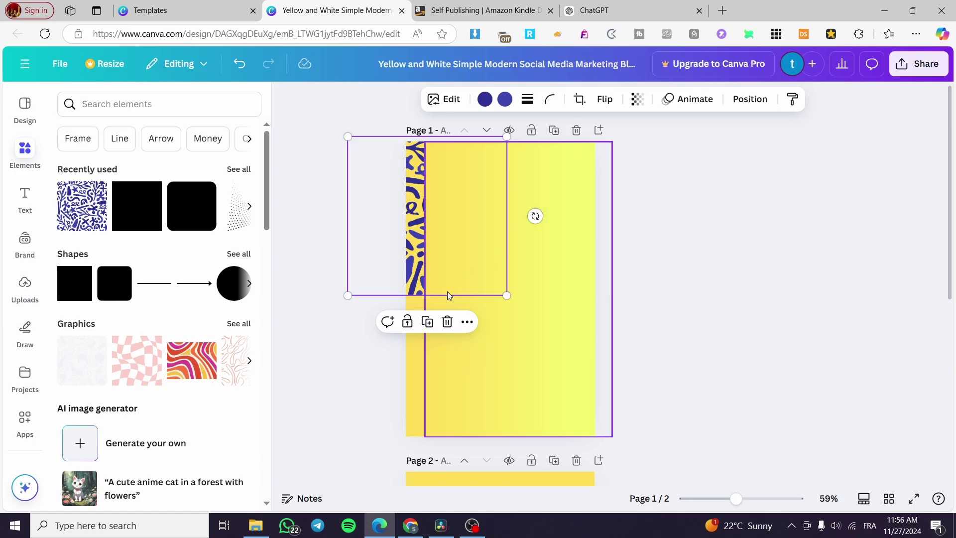
pyautogui.moveTo(422, 231); pyautogui.dragTo(341, 392)
# Step: Send the lower pattern copy behind the gradient square and reposition the pattern so it fills the left strip down to the page bottom
pyautogui.click(749, 98)
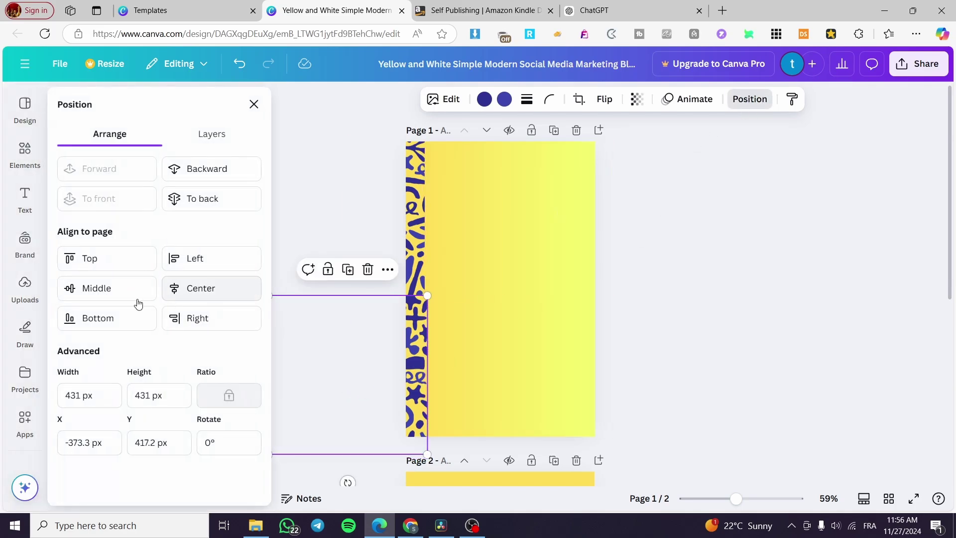
pyautogui.click(203, 169)
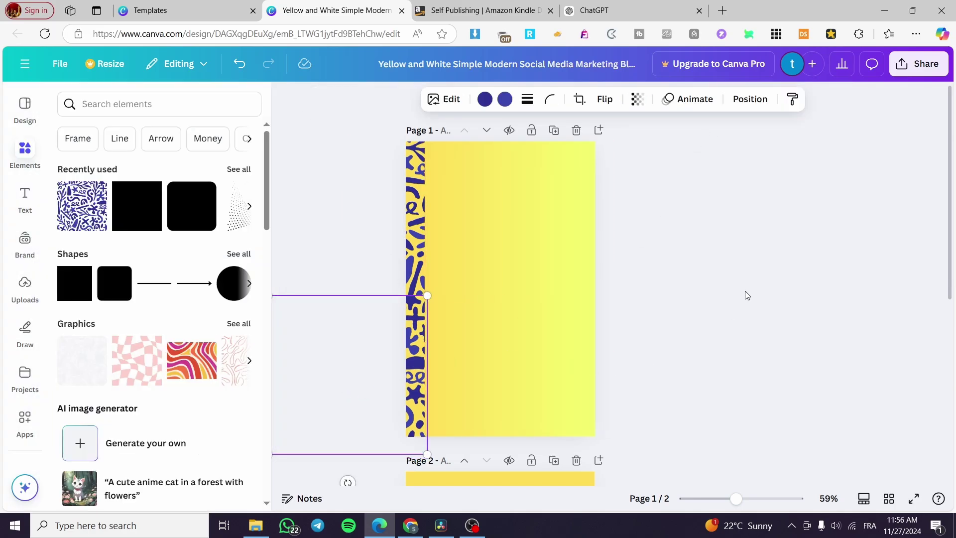
pyautogui.click(745, 291)
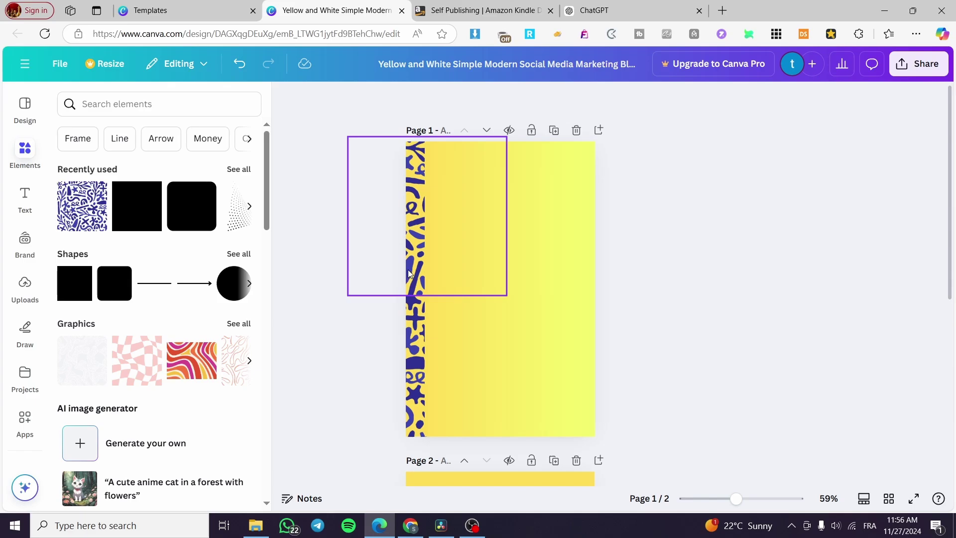
pyautogui.moveTo(409, 273); pyautogui.dragTo(441, 331)
pyautogui.click(711, 297)
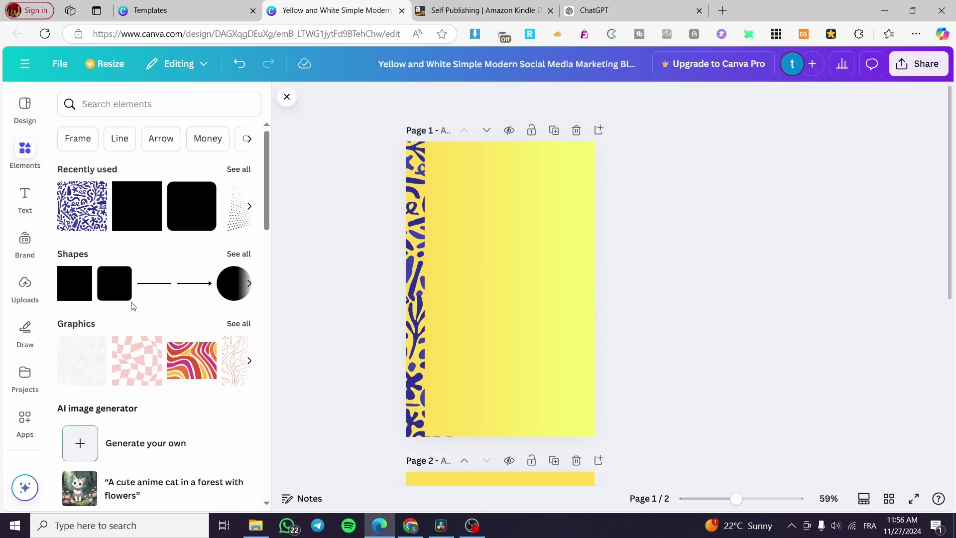
pyautogui.click(78, 292)
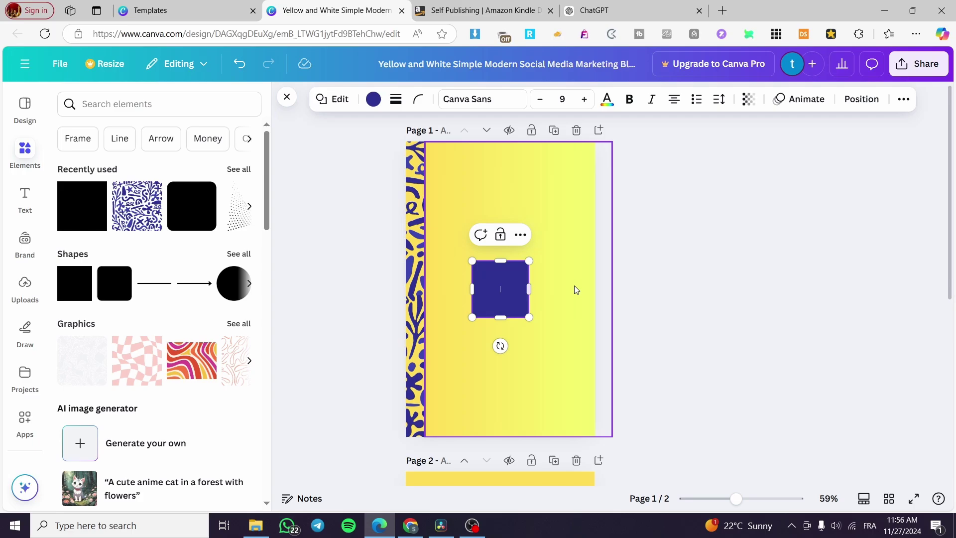
pyautogui.click(373, 98)
pyautogui.click(238, 197)
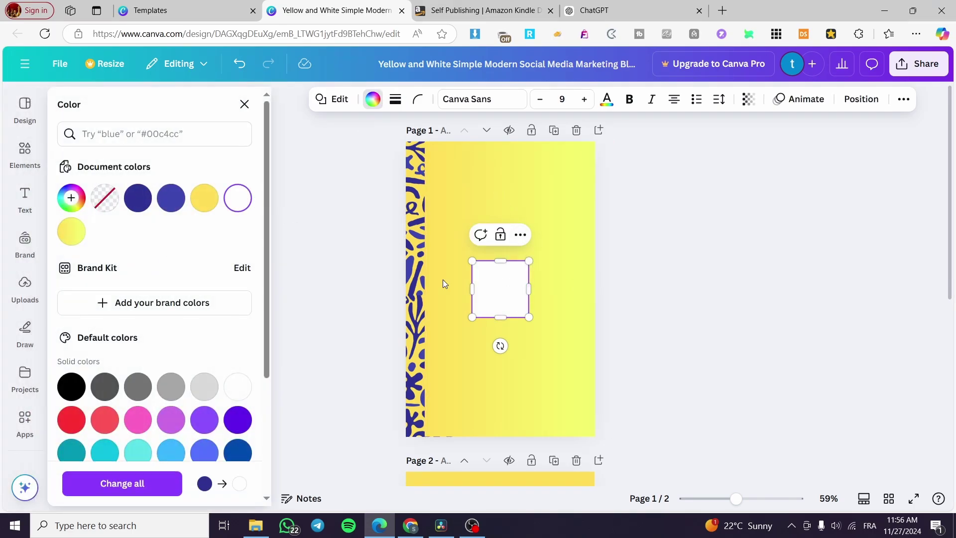
pyautogui.press('Delete')
# Step: Add a rounded square to page 1, reshape it into a wide rectangle near the page's upper edge, and color it white
pyautogui.click(117, 284)
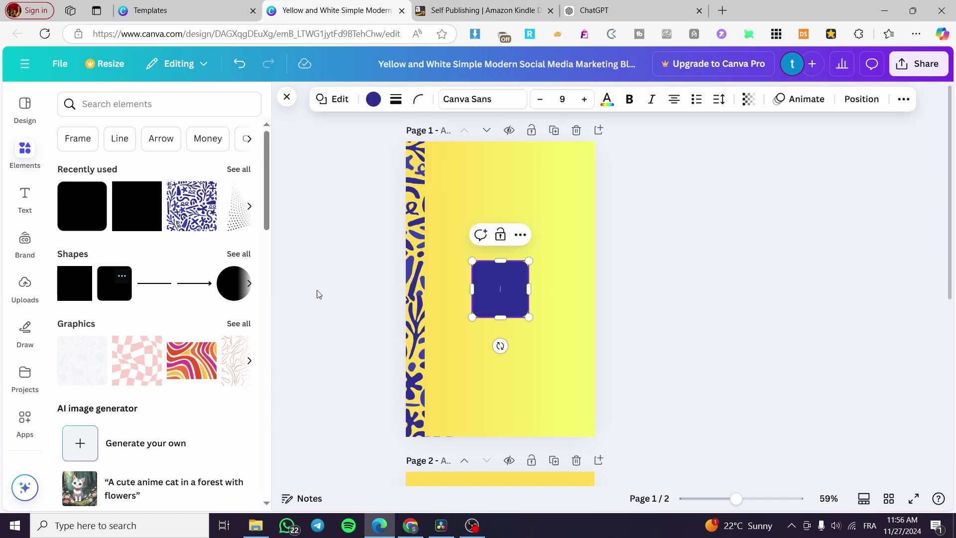
pyautogui.moveTo(501, 322); pyautogui.dragTo(526, 184)
pyautogui.click(374, 99)
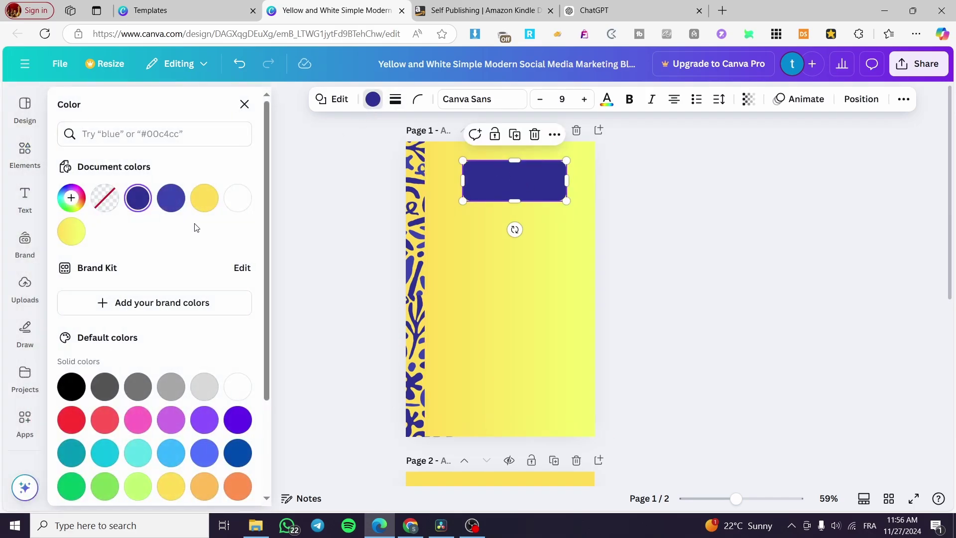
pyautogui.click(238, 198)
pyautogui.click(660, 240)
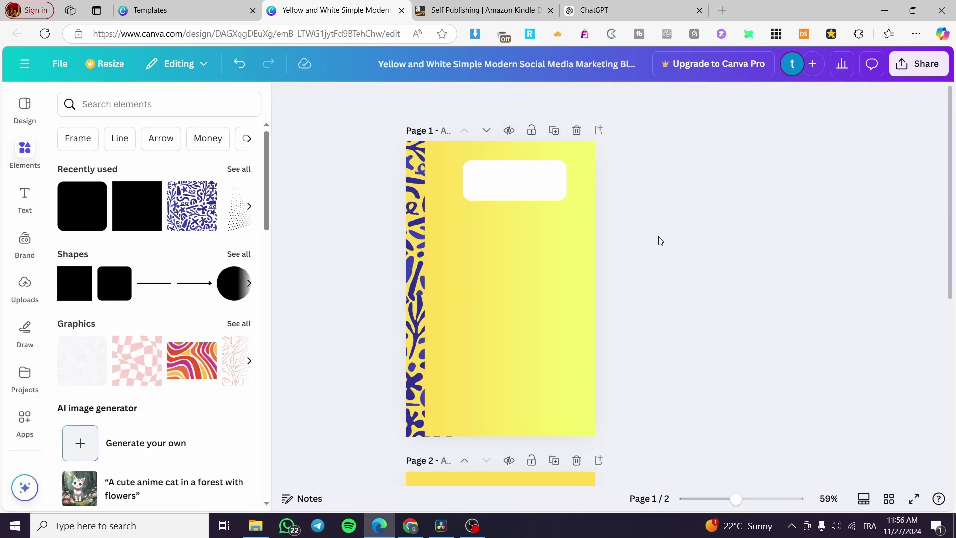
# Step: Fill the white rounded rectangle with a horizontal gradient from white to pale cream #F8F4D5
pyautogui.click(528, 198)
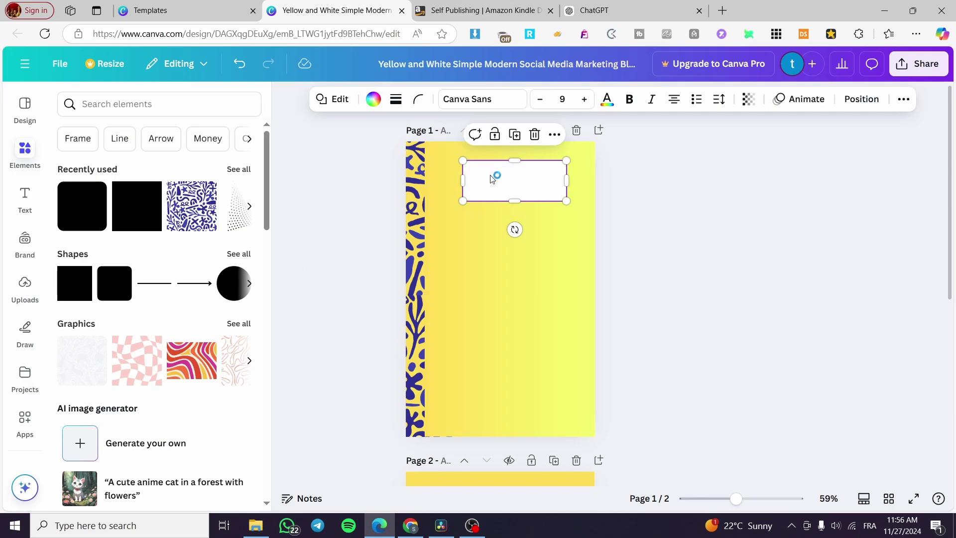
pyautogui.click(374, 99)
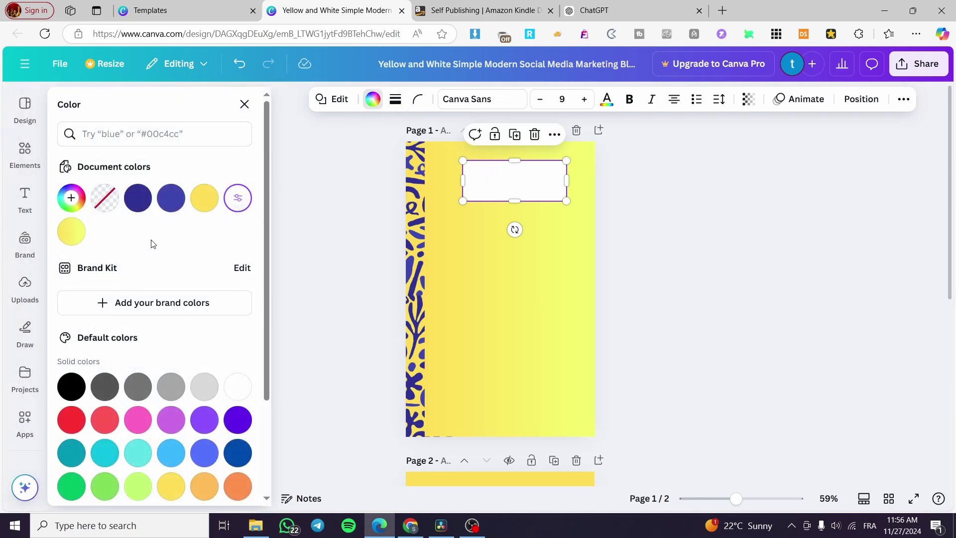
pyautogui.click(238, 203)
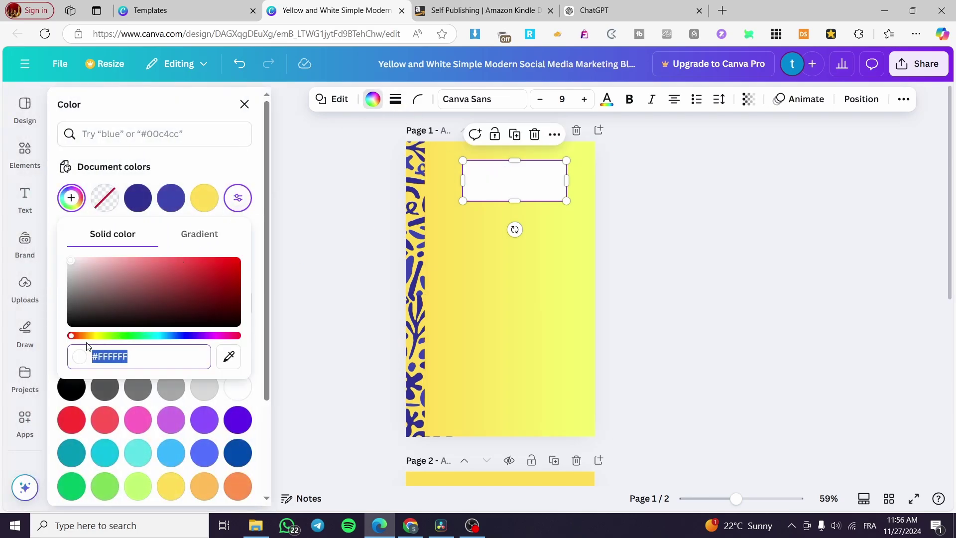
pyautogui.click(188, 238)
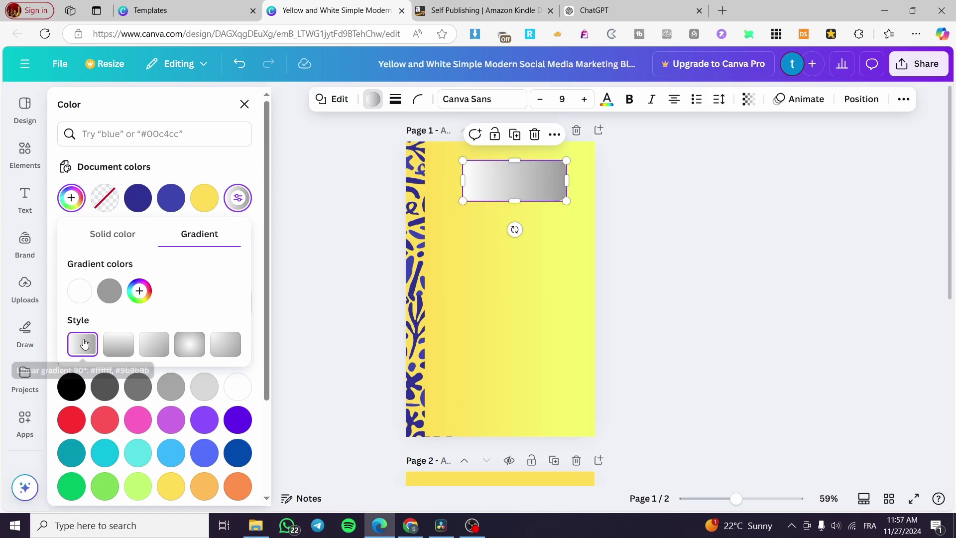
pyautogui.click(105, 291)
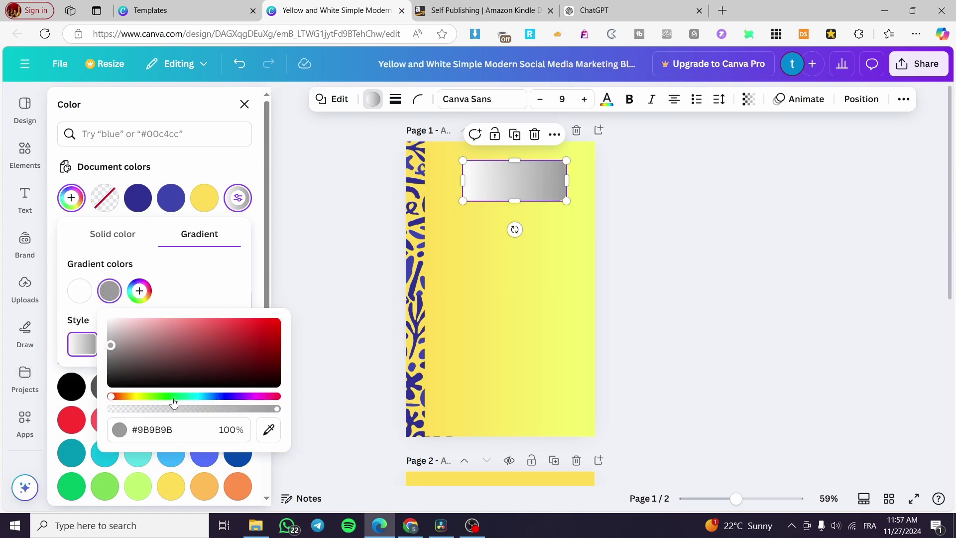
pyautogui.moveTo(144, 400); pyautogui.dragTo(141, 402)
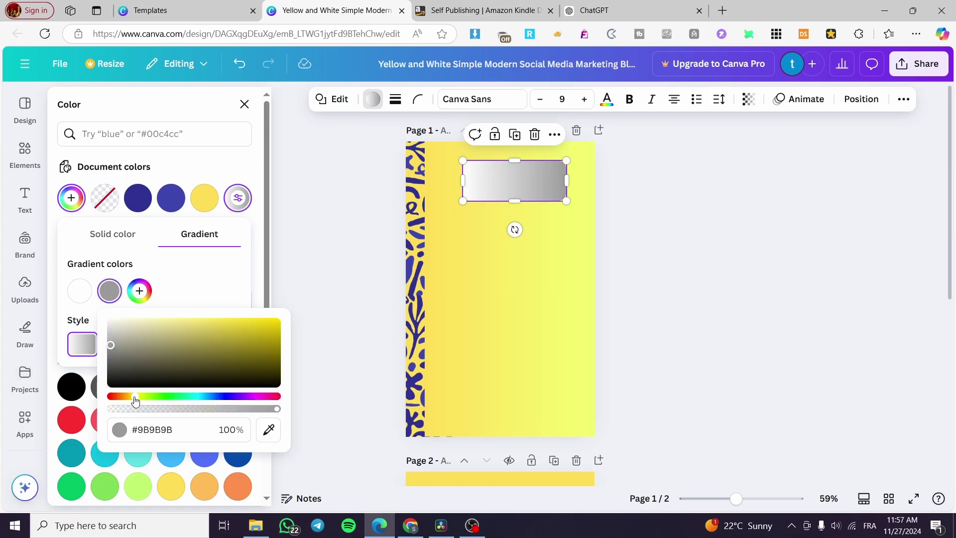
pyautogui.click(256, 321)
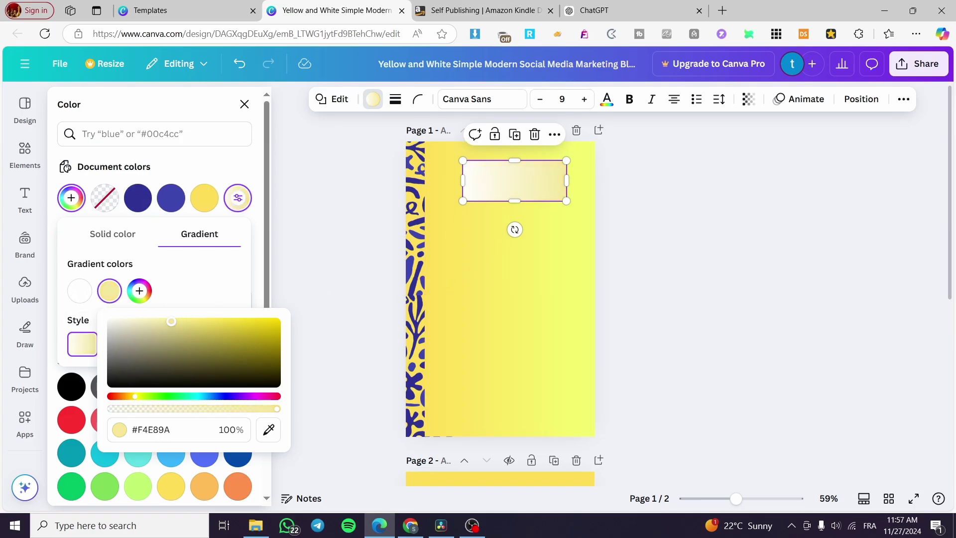
pyautogui.moveTo(147, 322); pyautogui.dragTo(113, 324)
pyautogui.moveTo(134, 321); pyautogui.dragTo(120, 322)
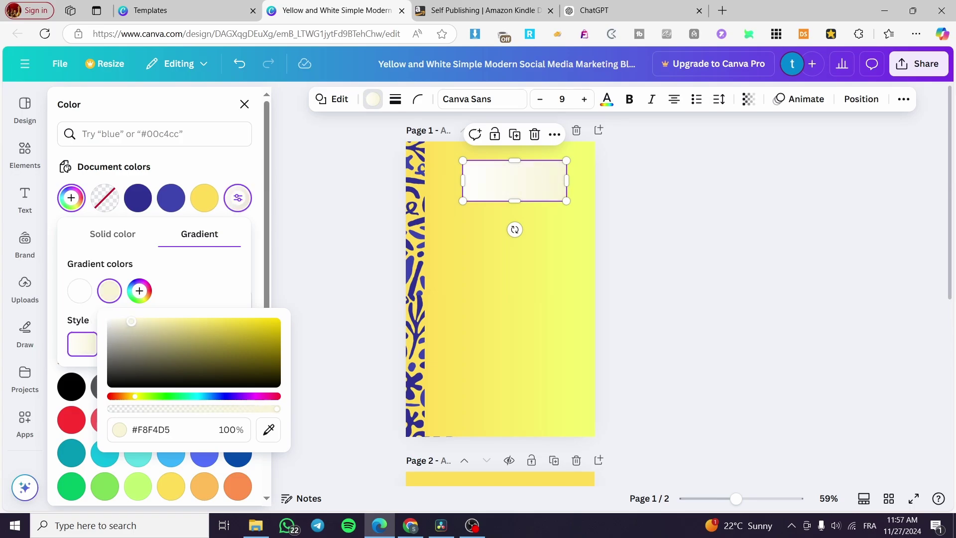
pyautogui.click(704, 336)
pyautogui.click(705, 337)
# Step: Reduce the height of the rounded rectangle slightly from its lower edge
pyautogui.click(514, 188)
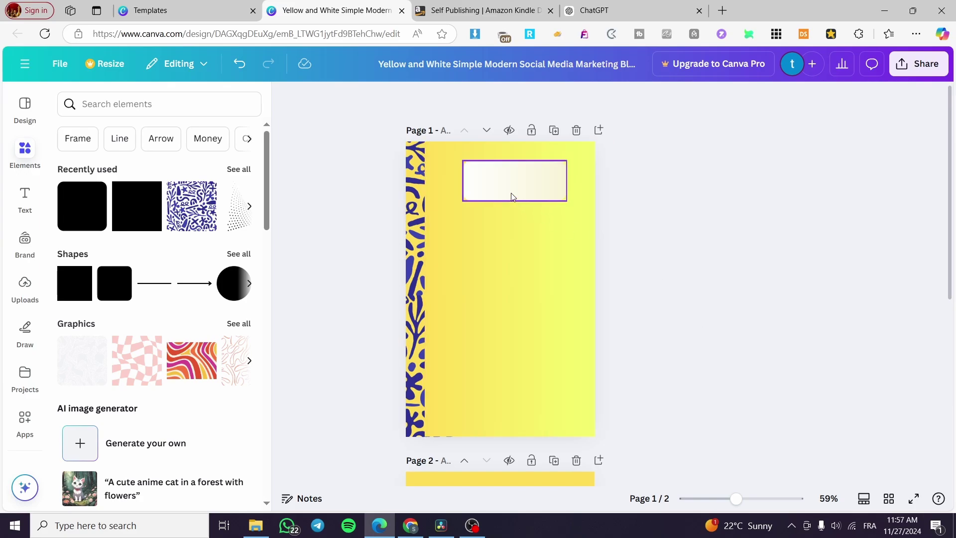
pyautogui.moveTo(518, 201); pyautogui.dragTo(514, 193)
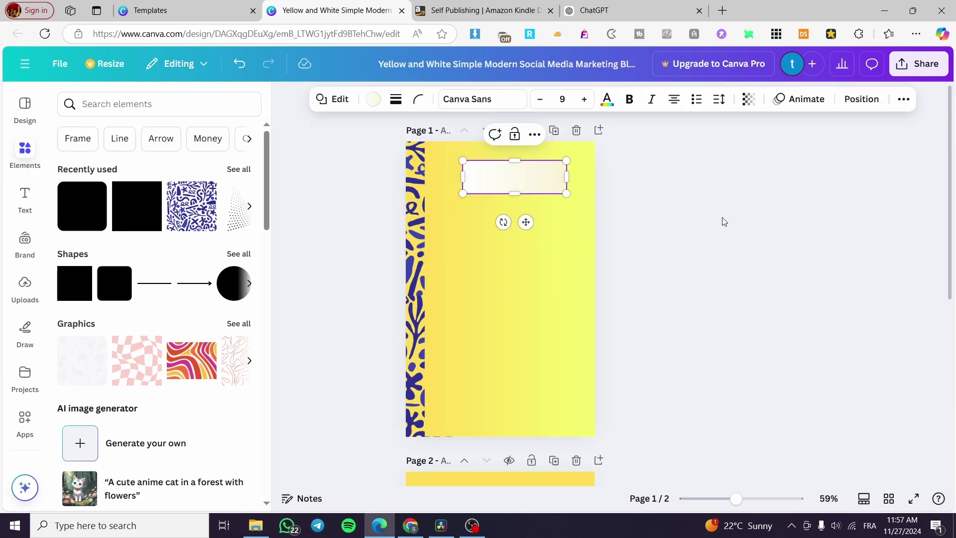
# Step: Add a subheading reading "The aspects of life" and center it in the white rounded box on page 1
pyautogui.click(721, 220)
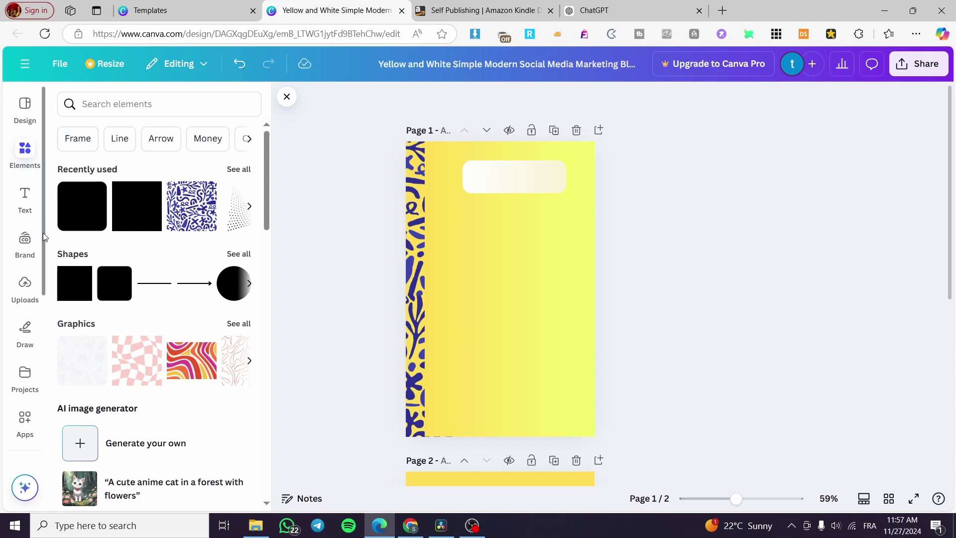
pyautogui.click(26, 195)
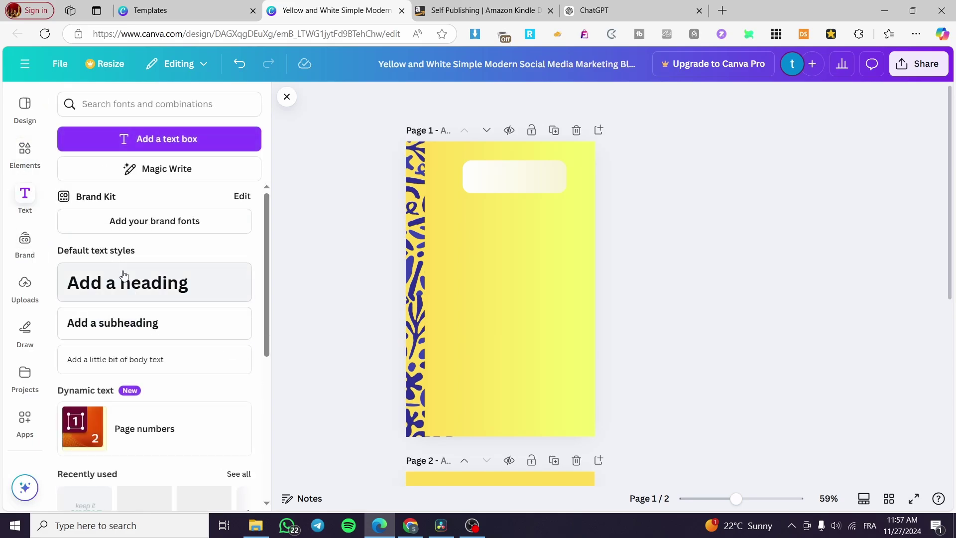
pyautogui.click(149, 324)
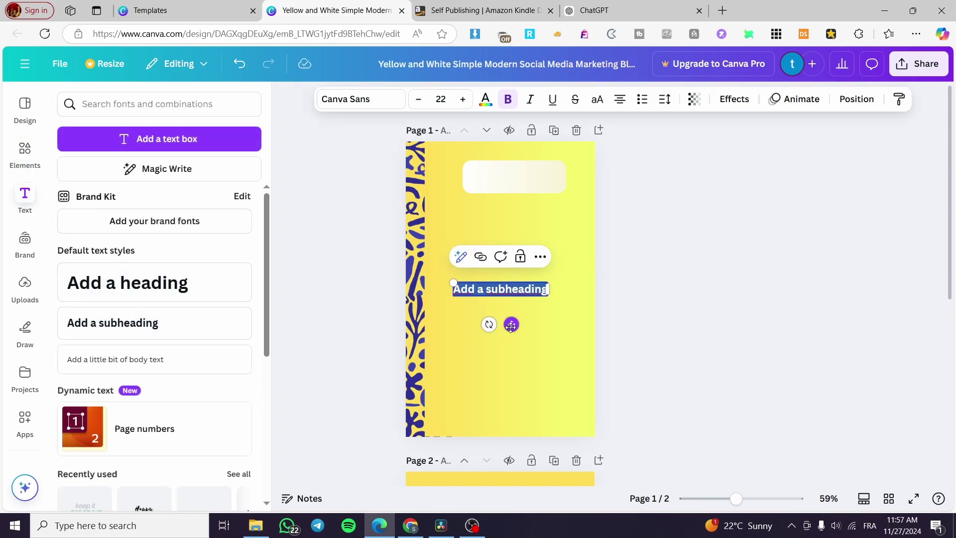
pyautogui.moveTo(511, 324); pyautogui.dragTo(529, 214)
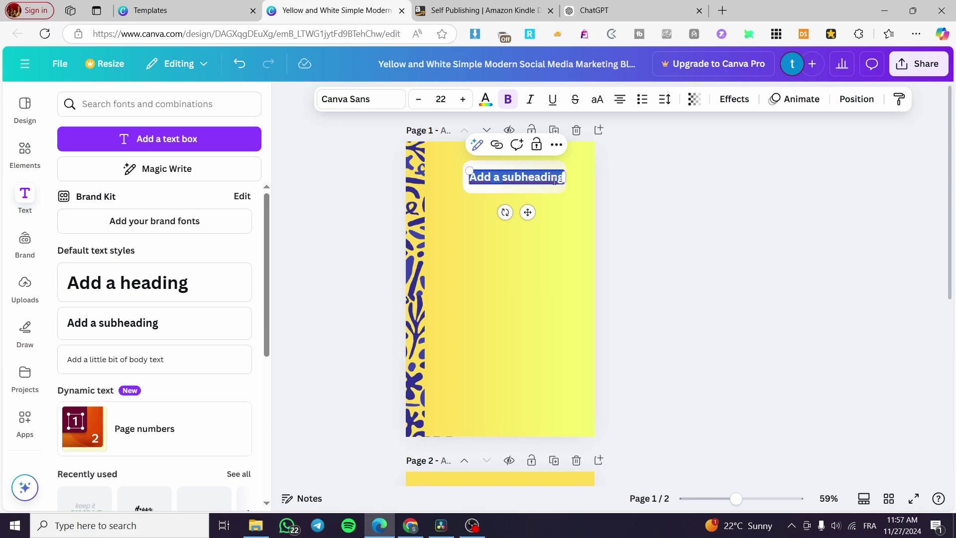
pyautogui.write('The')
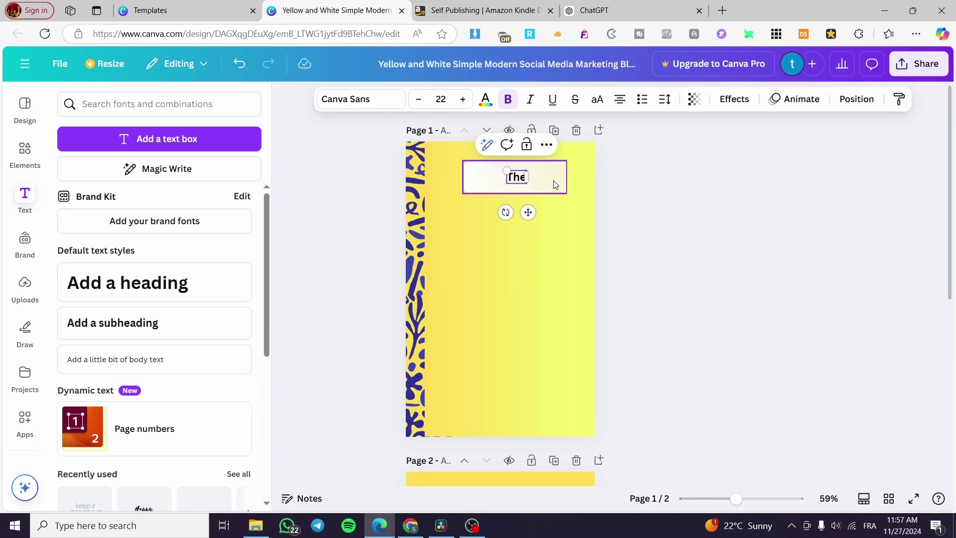
pyautogui.write(' aspects')
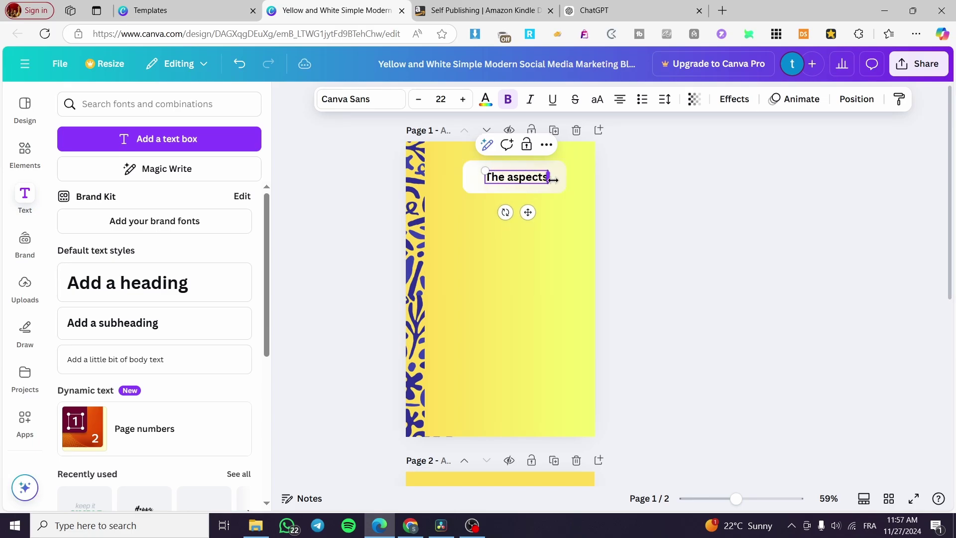
pyautogui.write(' of life')
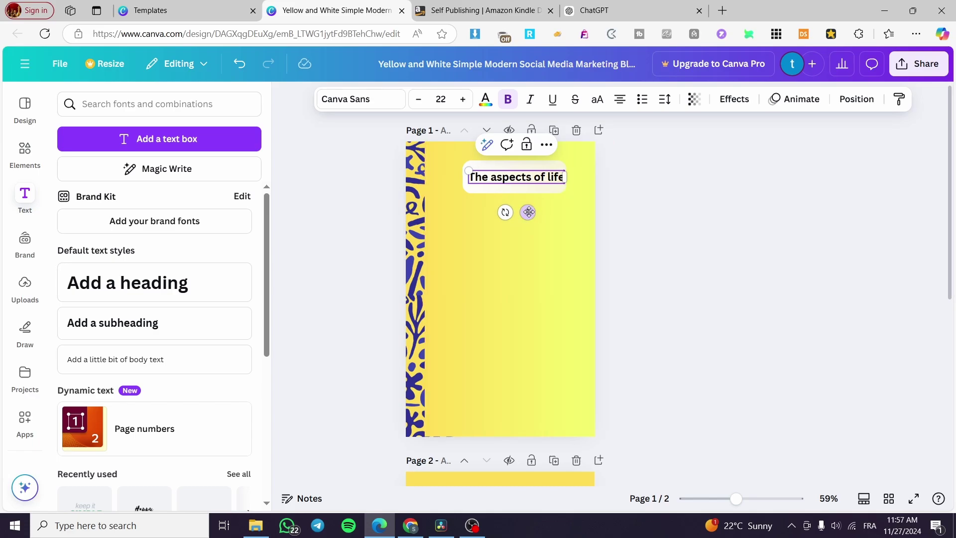
pyautogui.moveTo(527, 212); pyautogui.dragTo(525, 212)
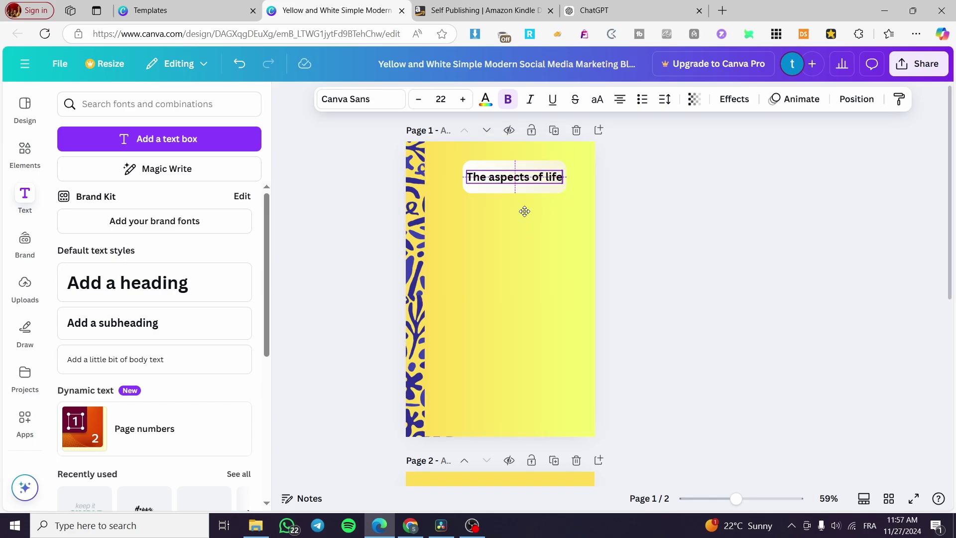
# Step: Copy the cover title text and paste it into the message box in ChatGPT
pyautogui.hotkey('ctrl', 'shift', 'Left')
pyautogui.hotkey('ctrl', 'shift', 'Left')
pyautogui.hotkey('ctrl', 'shift', 'Left')
pyautogui.hotkey('ctrl', 'shift', 'Left')
pyautogui.hotkey('ctrl', 'c')
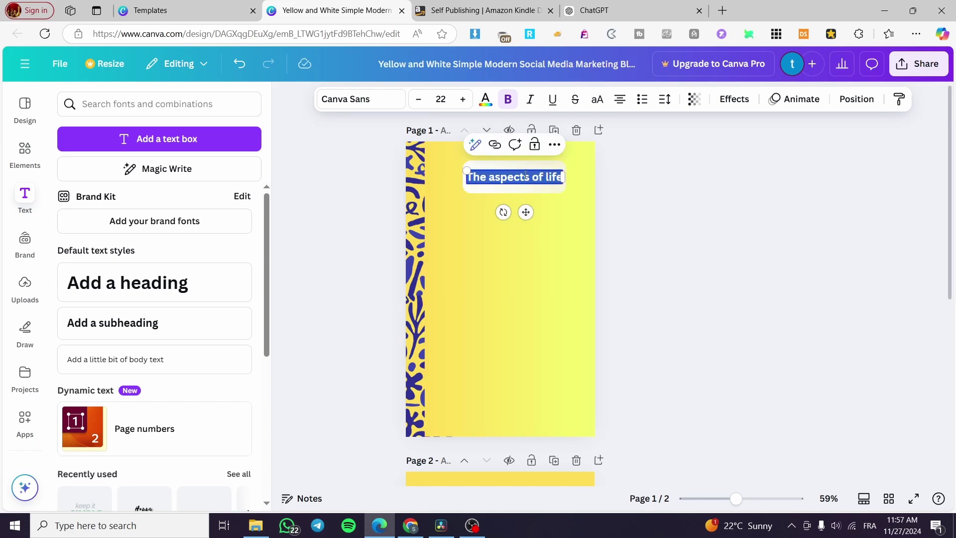
pyautogui.click(594, 11)
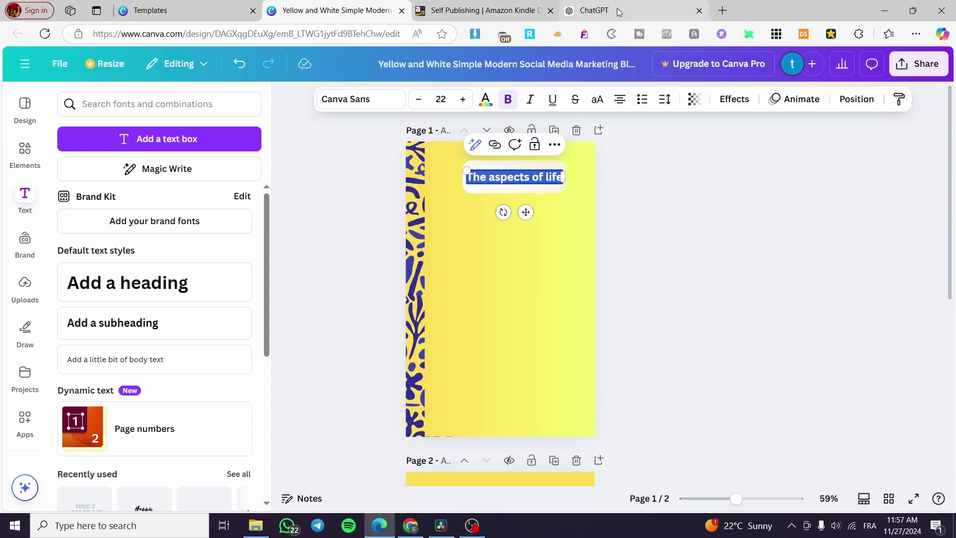
pyautogui.hotkey('ctrl', 'v')
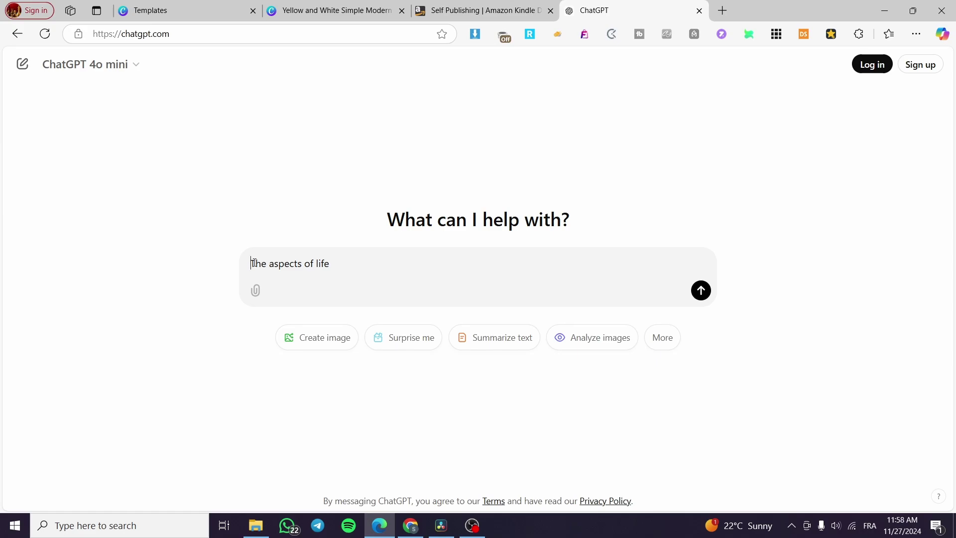
# Step: Complete the prompt as "write me an ebook about The aspects of life" and send it
pyautogui.write('e')
pyautogui.press('BackSpace')
pyautogui.write('w')
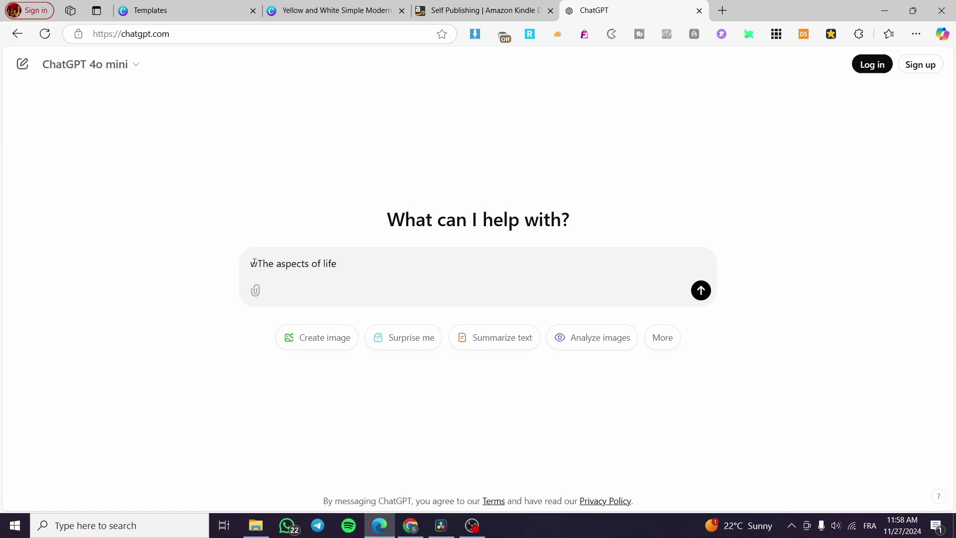
pyautogui.write('rite me a')
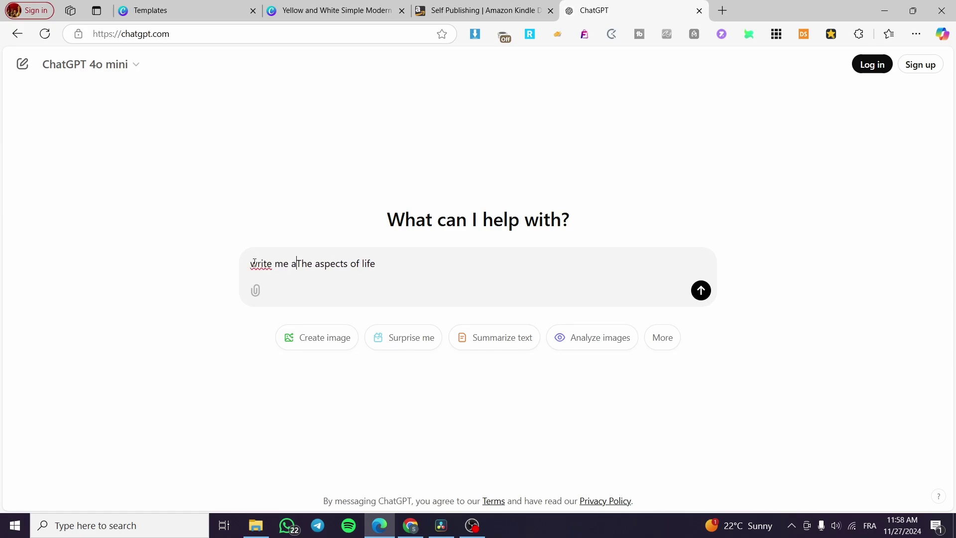
pyautogui.write('n')
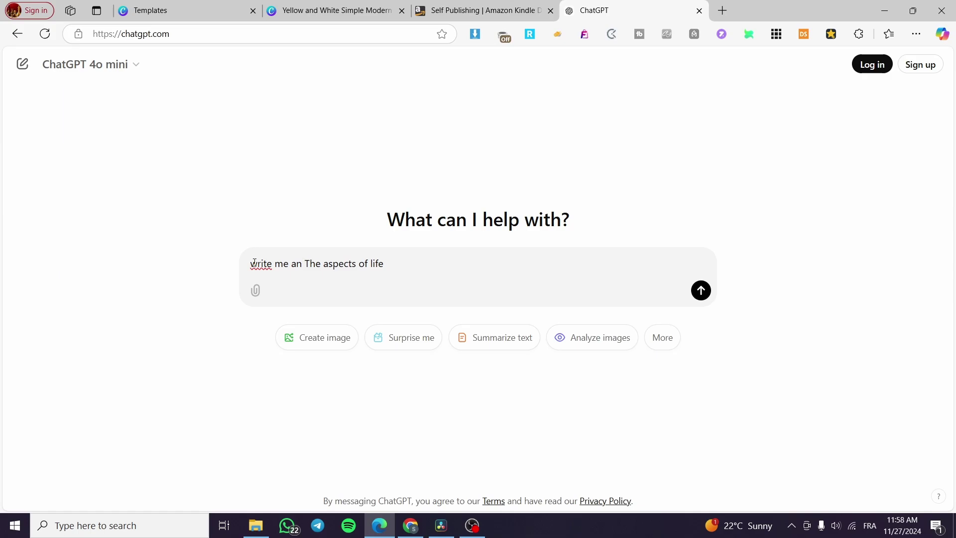
pyautogui.press('BackSpace')
pyautogui.press('BackSpace')
pyautogui.press('BackSpace')
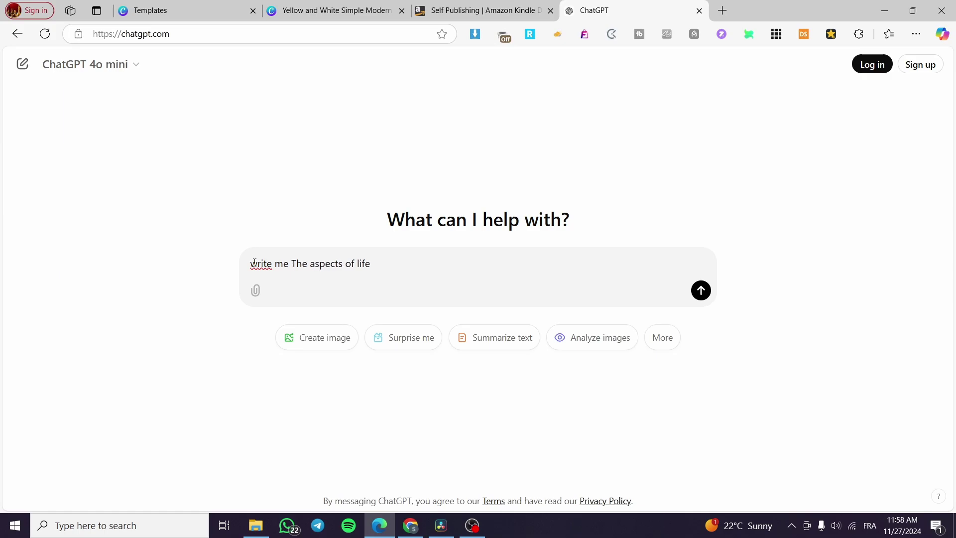
pyautogui.write('n ebook abo')
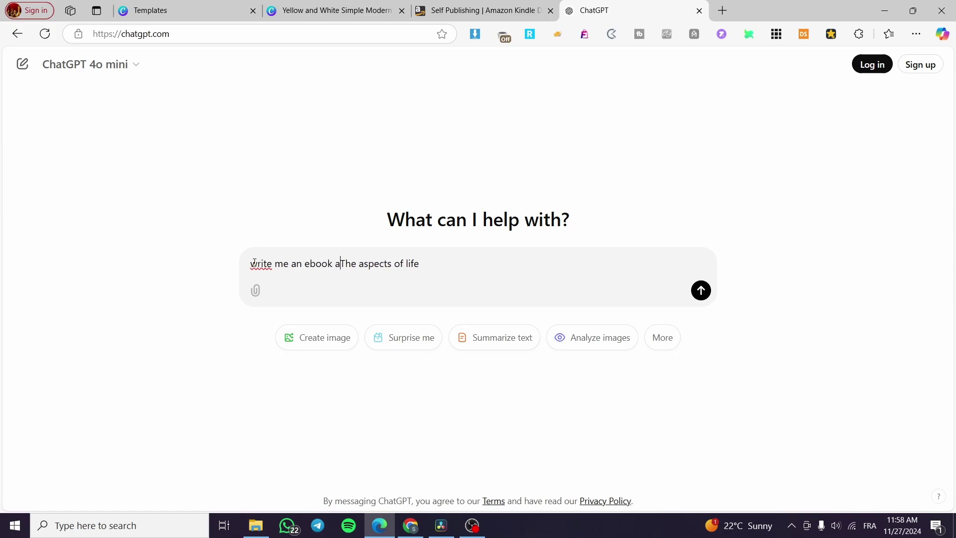
pyautogui.write('ut')
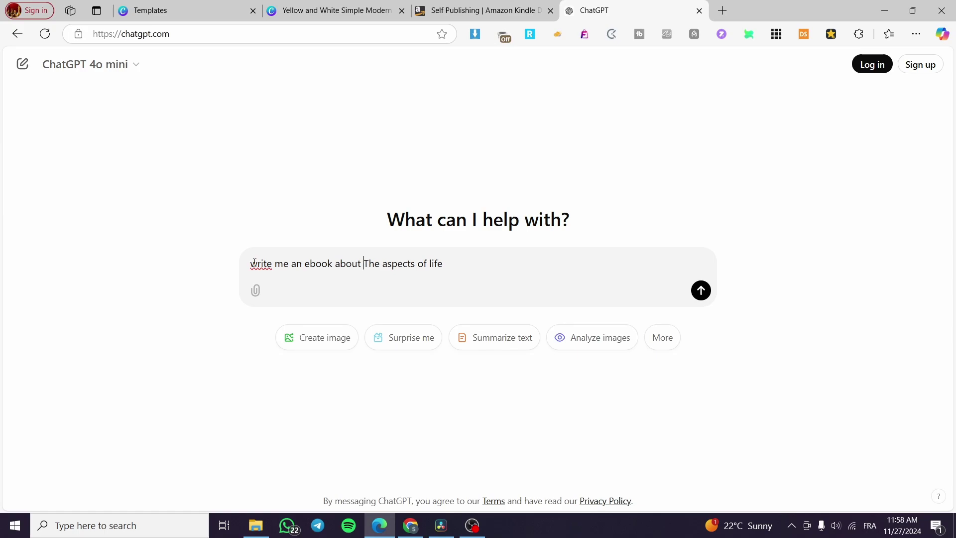
pyautogui.press('Return')
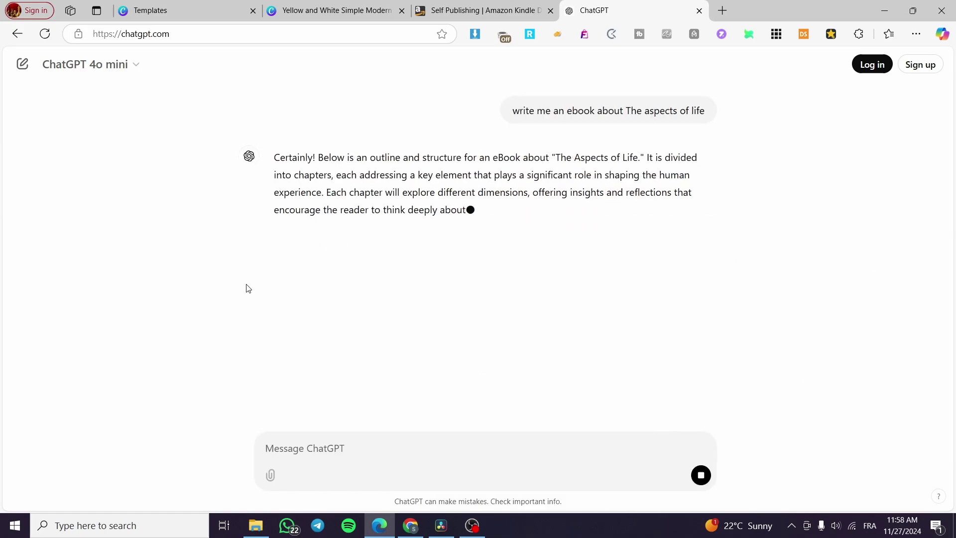
# Step: Read through the generated ebook outline, from the title and table of contents to the sample chapter excerpt
pyautogui.scroll(-2, 572, 249)
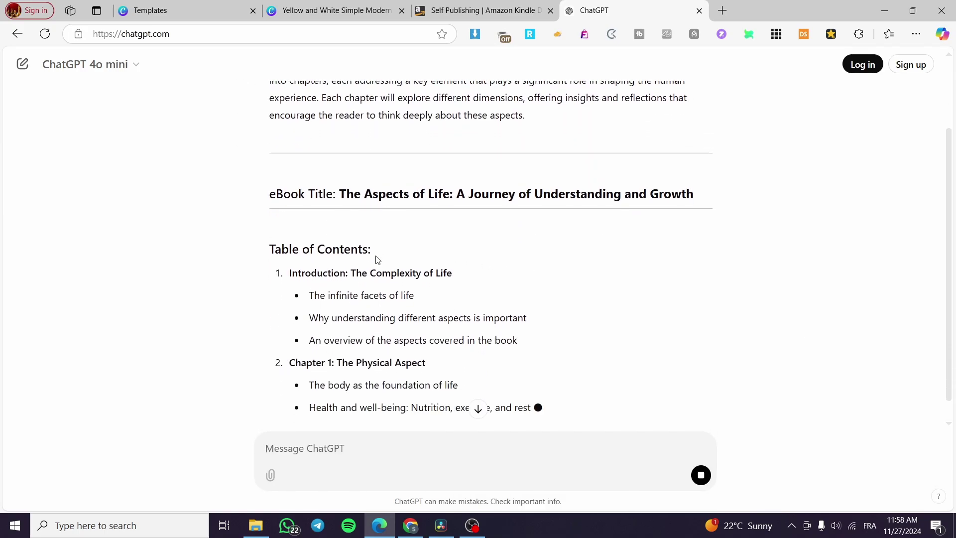
pyautogui.scroll(-6, 294, 255)
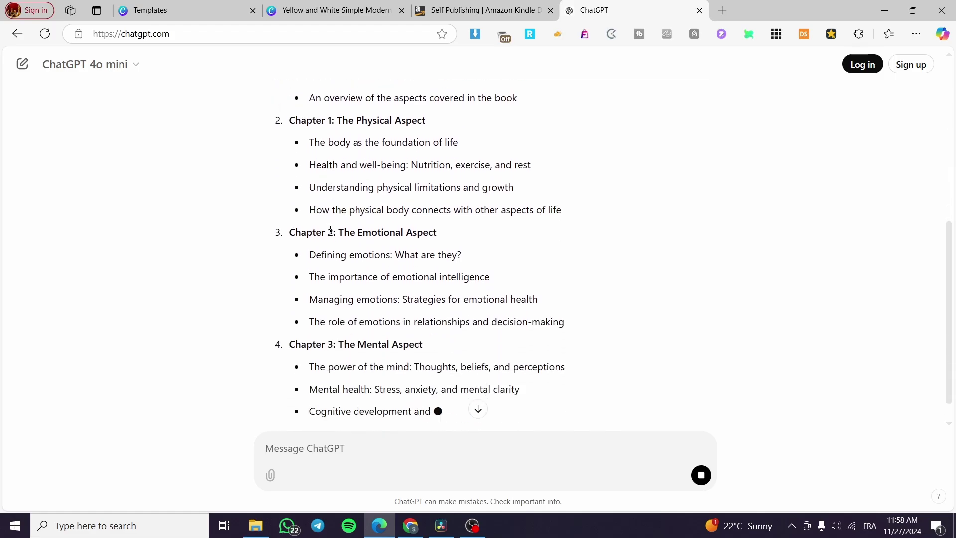
pyautogui.scroll(-4, 503, 273)
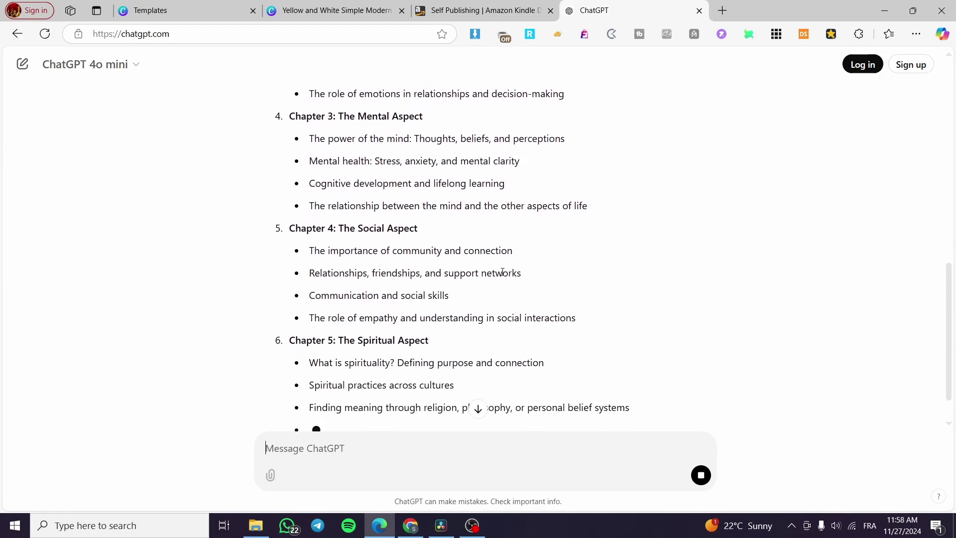
pyautogui.scroll(-1, 503, 273)
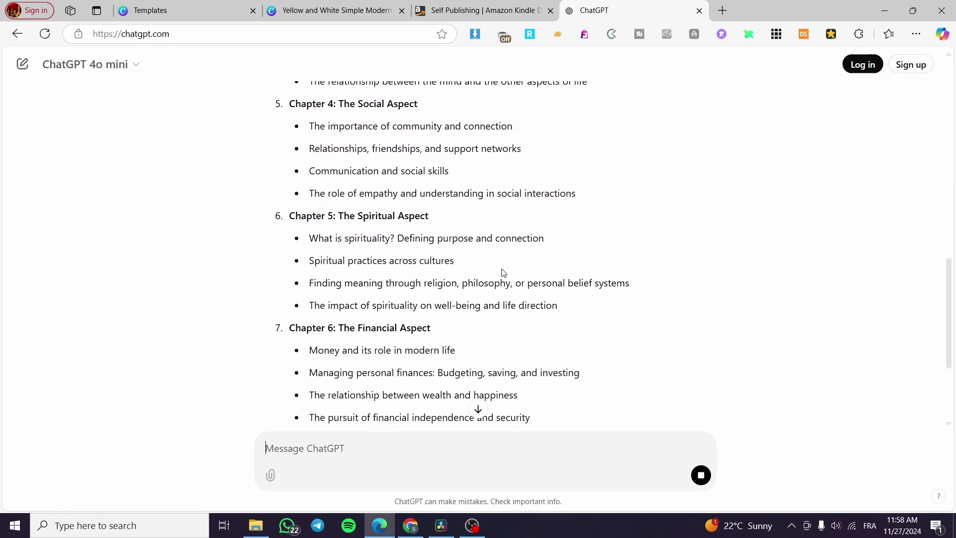
pyautogui.scroll(-9, 441, 277)
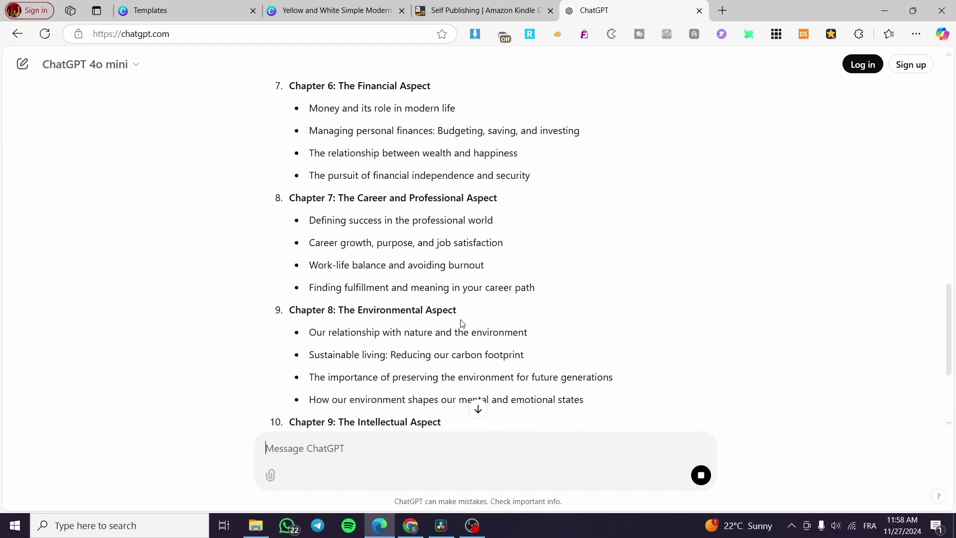
pyautogui.scroll(-4, 477, 291)
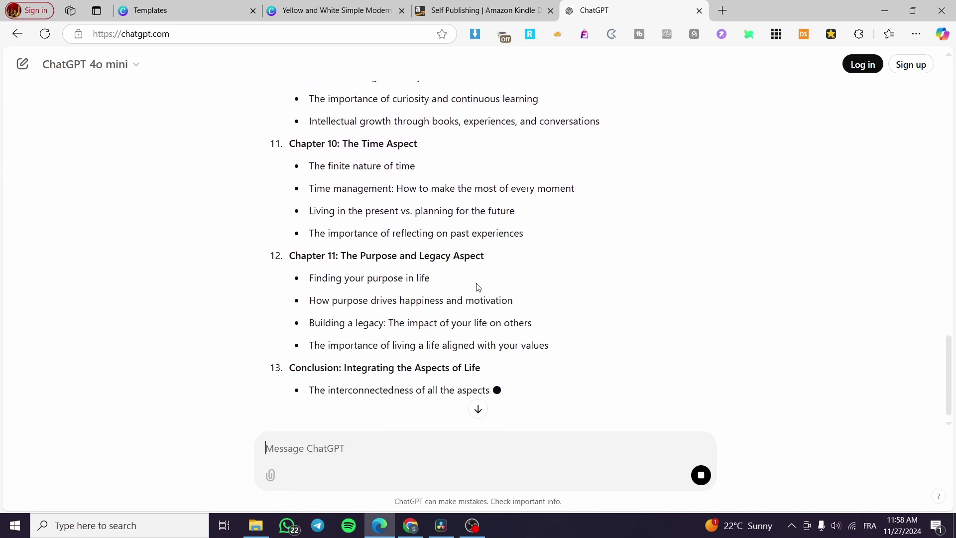
pyautogui.scroll(-5, 397, 252)
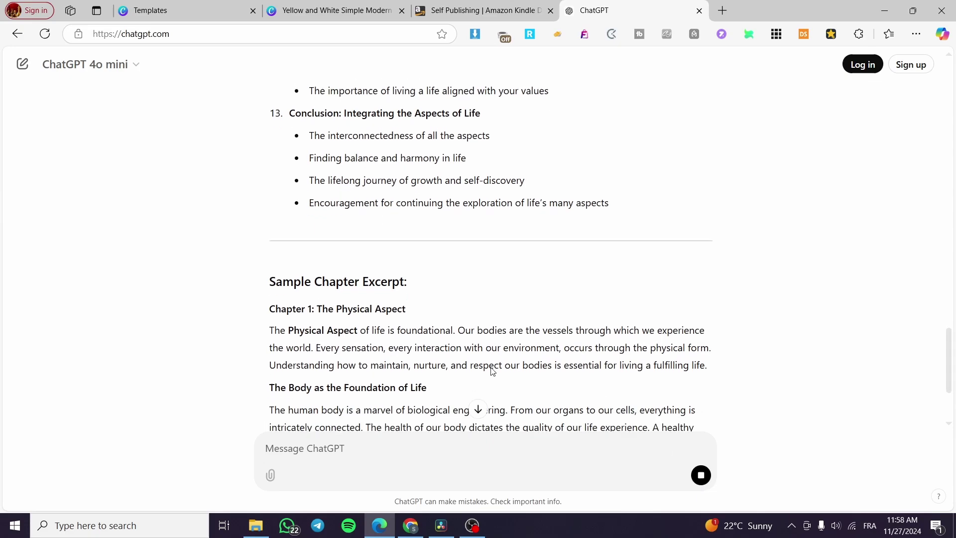
pyautogui.scroll(11, 491, 366)
pyautogui.scroll(20, 490, 359)
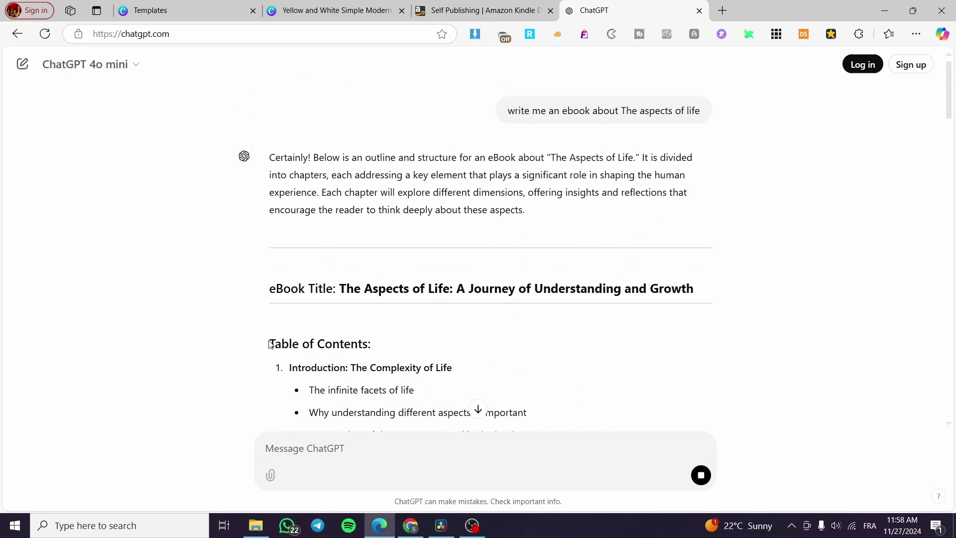
# Step: Copy the whole table of contents, from its heading through the last bullet of the Conclusion
pyautogui.moveTo(273, 343); pyautogui.dragTo(367, 343)
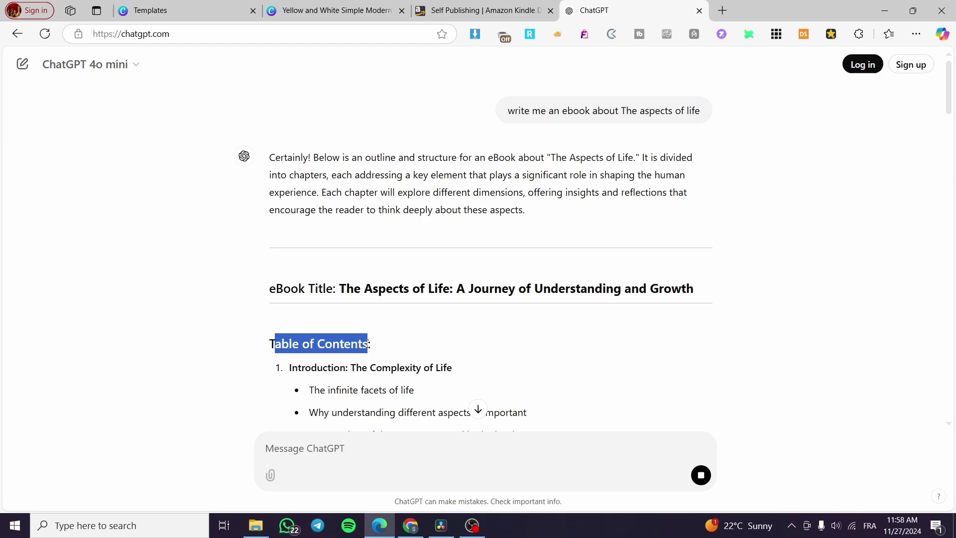
pyautogui.moveTo(269, 343); pyautogui.dragTo(621, 338)
pyautogui.scroll(-10, 437, 343)
pyautogui.scroll(-17, 436, 341)
pyautogui.scroll(-1, 435, 339)
pyautogui.rightClick(419, 283)
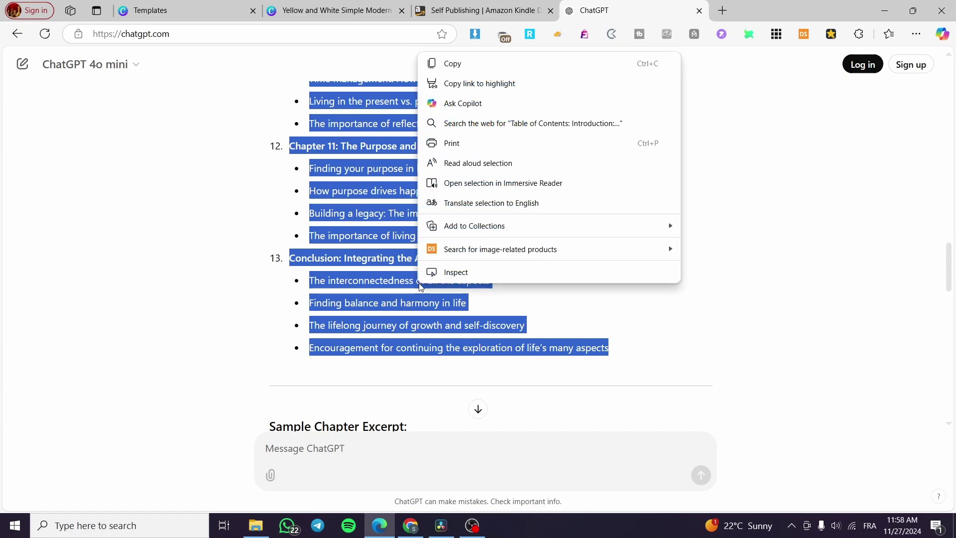
pyautogui.click(529, 66)
# Step: Switch back to the Canva design and add a rounded square to page 2
pyautogui.click(328, 10)
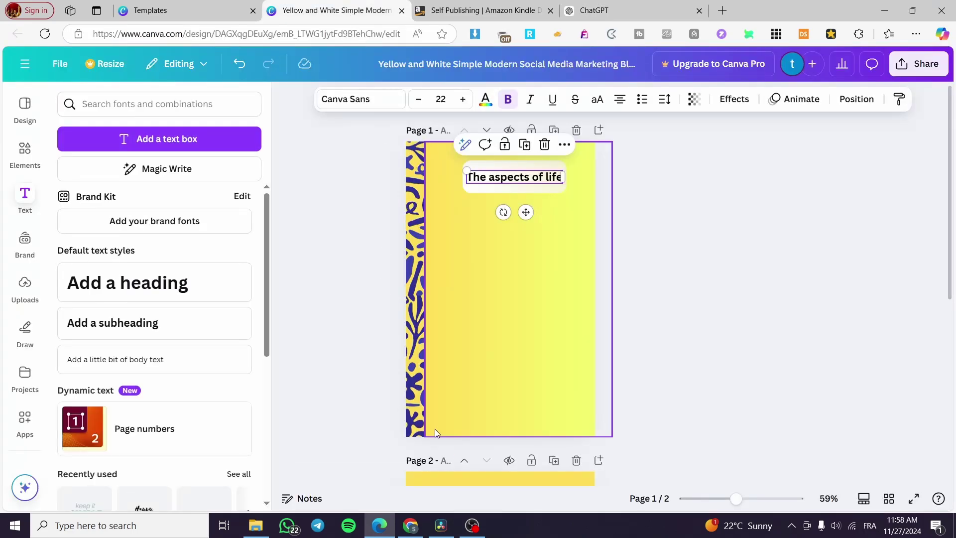
pyautogui.click(736, 246)
pyautogui.scroll(-4, 463, 175)
pyautogui.scroll(3, 523, 199)
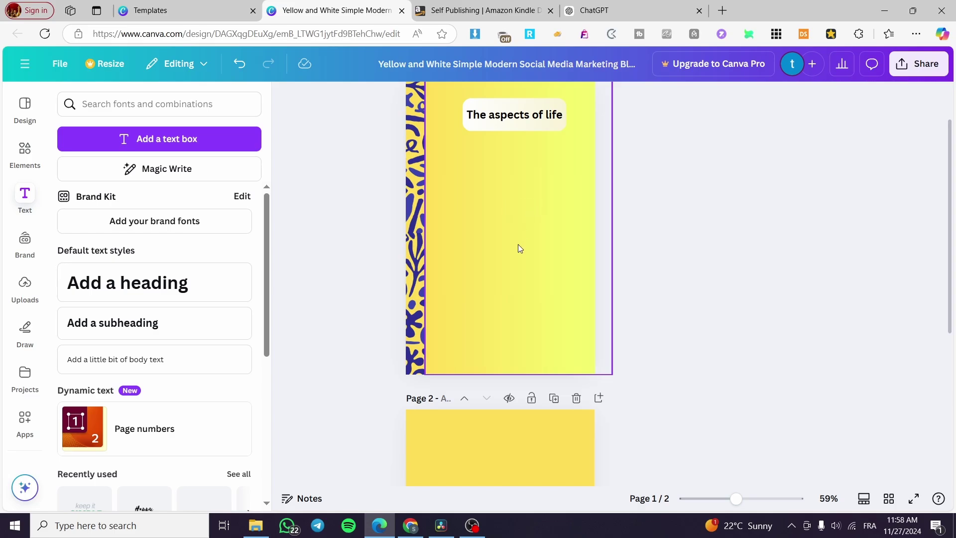
pyautogui.scroll(-5, 520, 248)
pyautogui.click(509, 271)
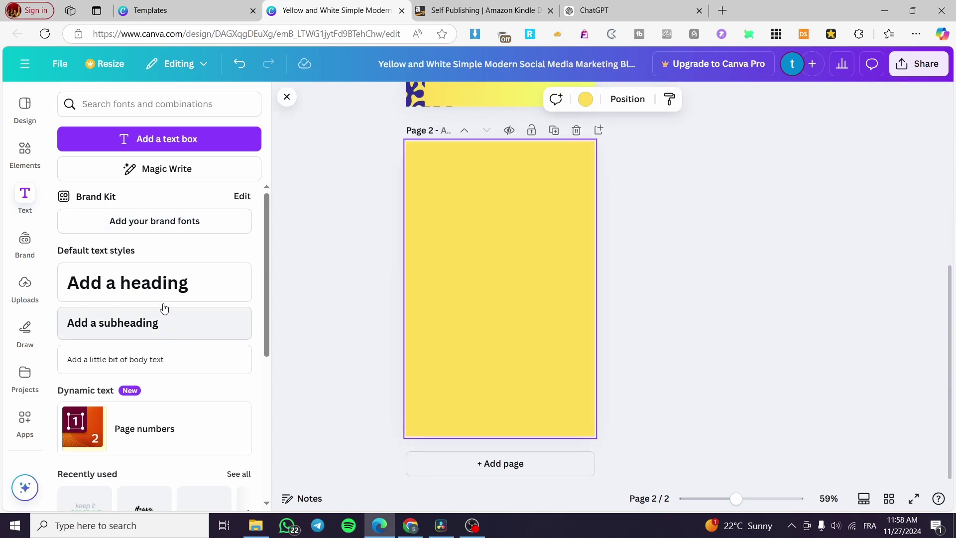
pyautogui.click(25, 152)
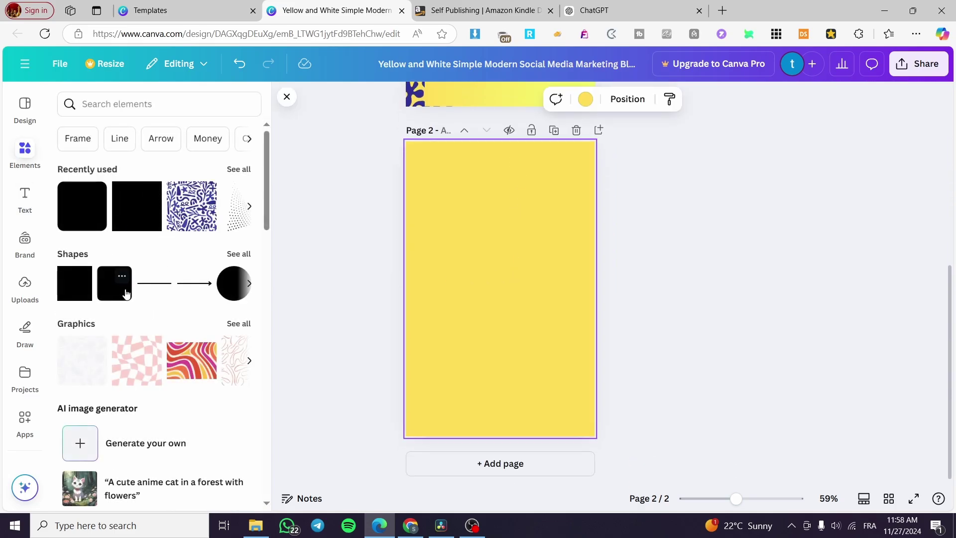
pyautogui.click(119, 294)
pyautogui.click(604, 307)
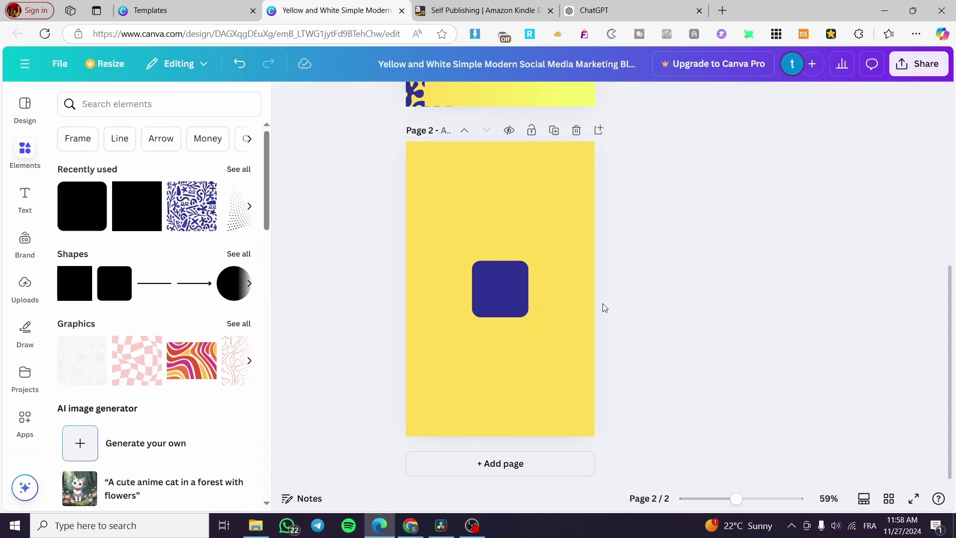
# Step: Reposition the rounded square and stretch it into a tall panel covering most of page 2, leaving an even yellow margin all around
pyautogui.moveTo(491, 269); pyautogui.dragTo(455, 186)
pyautogui.moveTo(485, 216); pyautogui.dragTo(576, 241)
pyautogui.moveTo(503, 242); pyautogui.dragTo(499, 417)
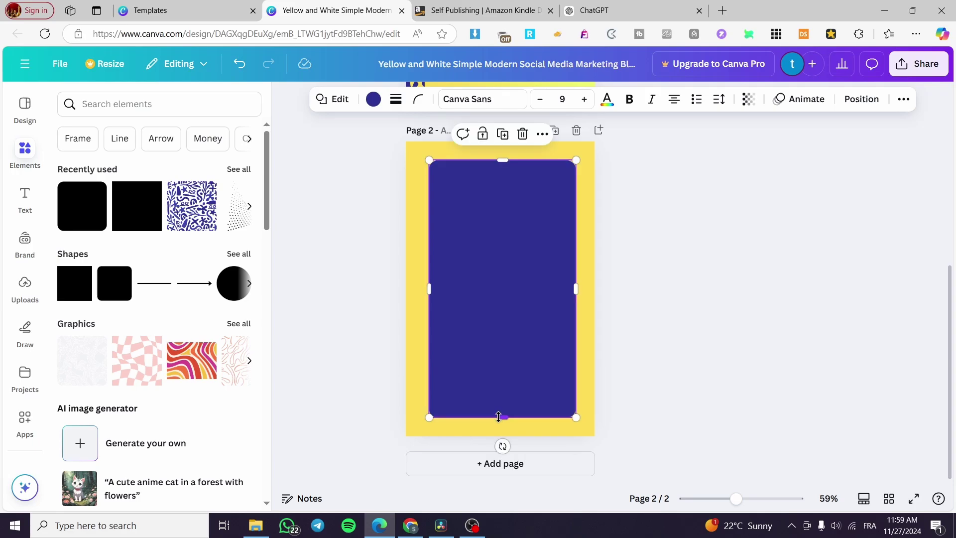
pyautogui.moveTo(427, 289); pyautogui.dragTo(422, 289)
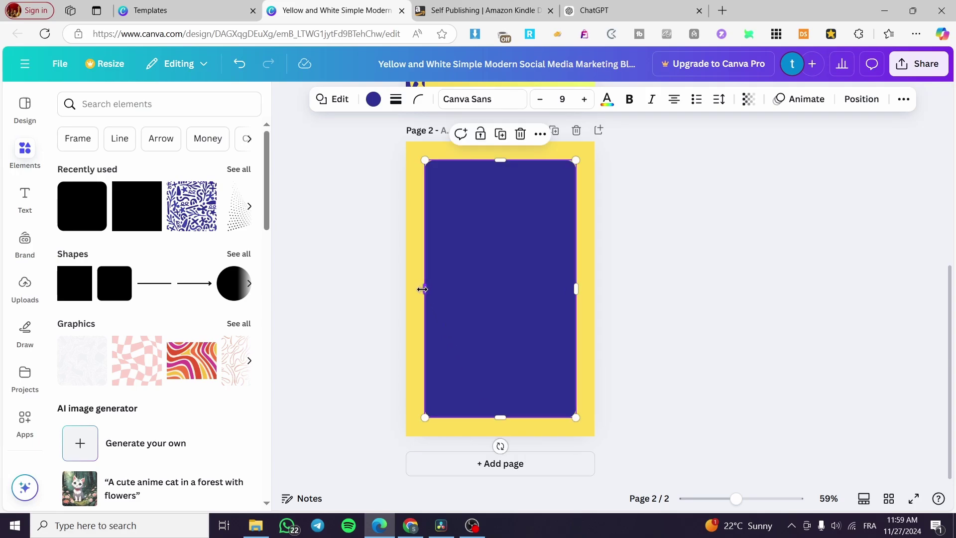
# Step: Color the tall panel on page 2 white and paste the copied table of contents into a new body text box over it
pyautogui.click(373, 99)
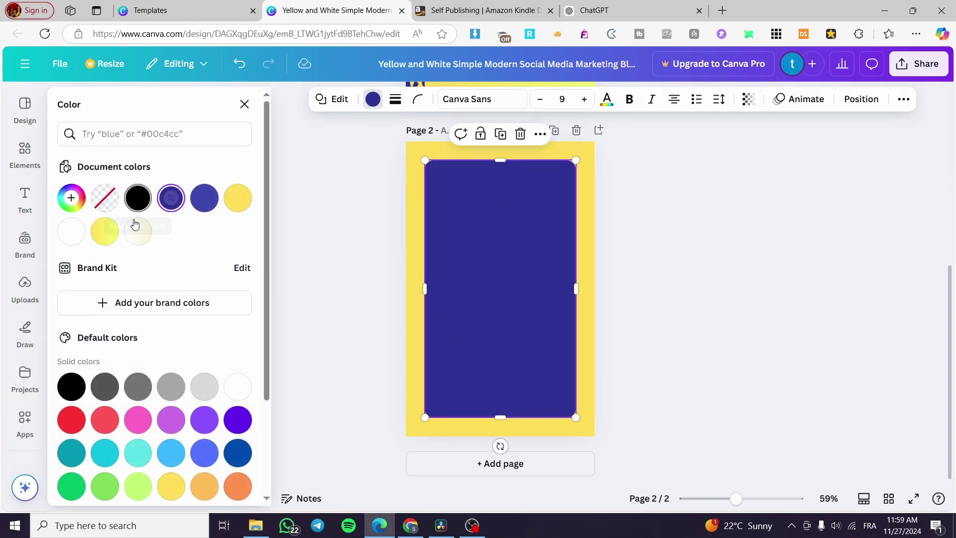
pyautogui.click(72, 232)
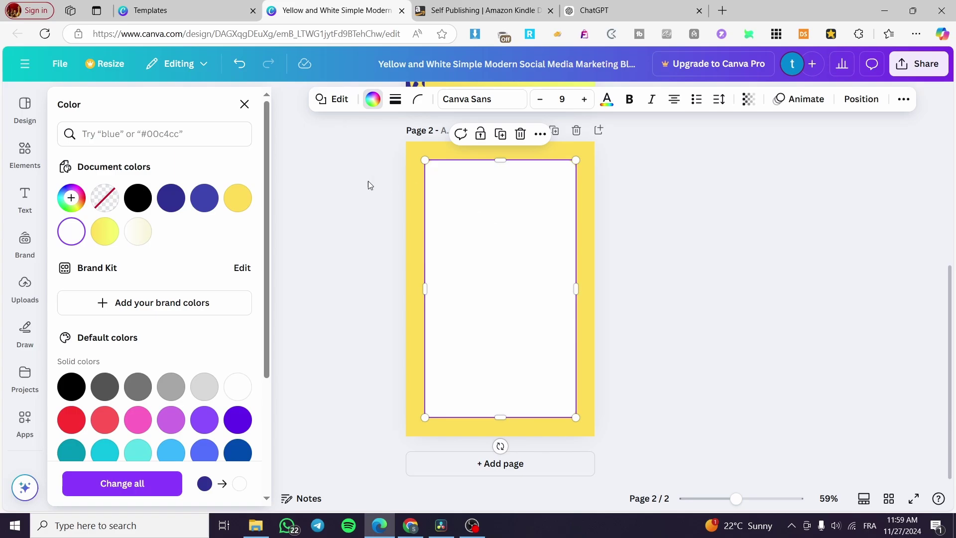
pyautogui.click(25, 199)
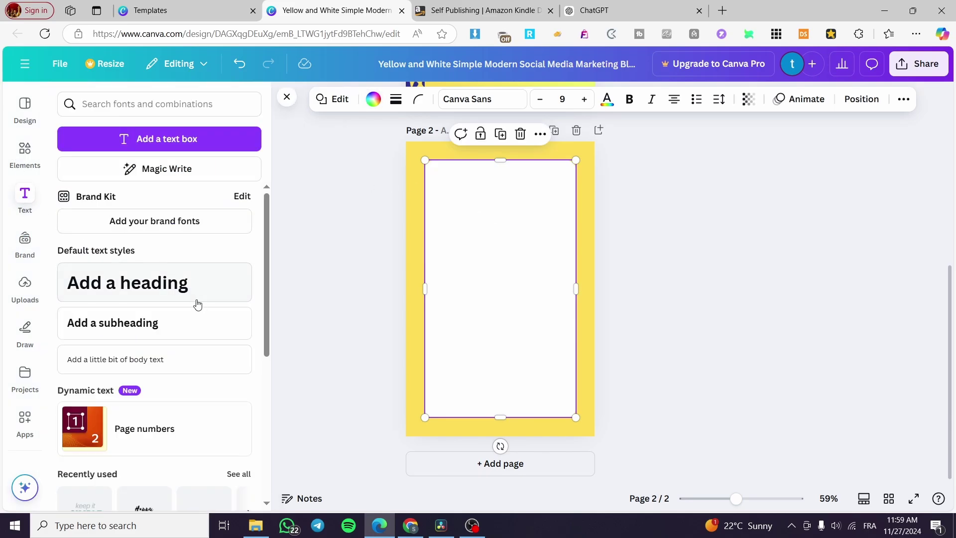
pyautogui.click(145, 359)
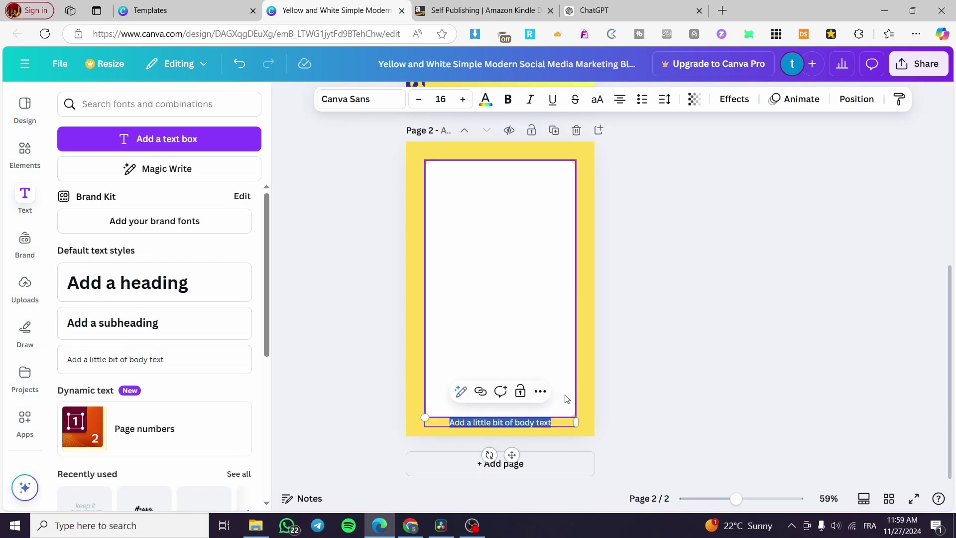
pyautogui.moveTo(512, 455); pyautogui.dragTo(511, 186)
pyautogui.hotkey('ctrl', 'v')
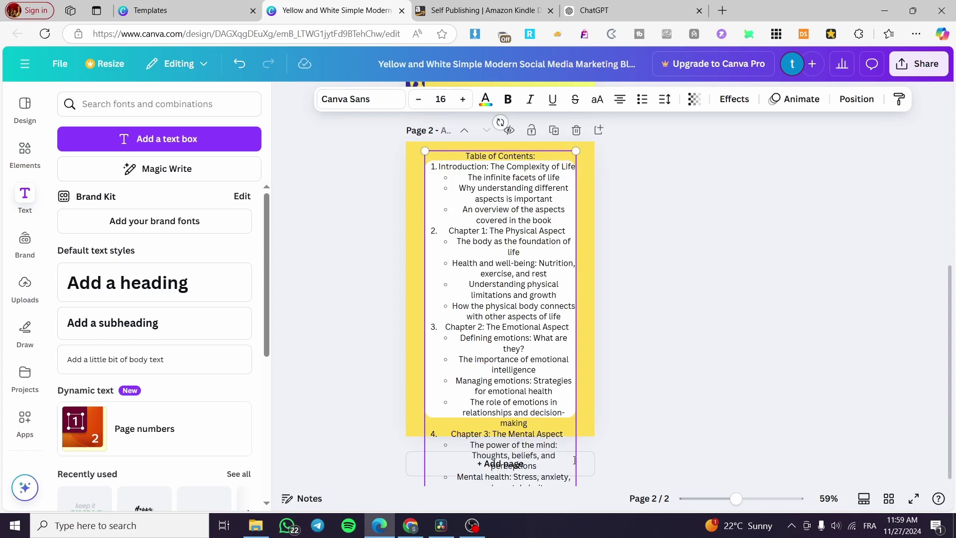
# Step: Examine how far the pasted table of contents runs past the bottom of page 2 and which chapter starts the overflow
pyautogui.scroll(-10, 584, 443)
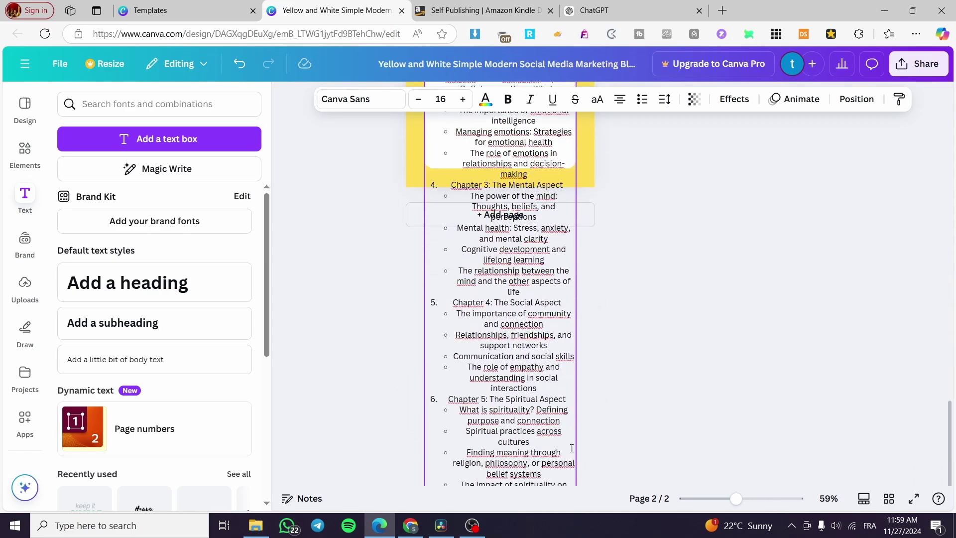
pyautogui.scroll(-10, 570, 422)
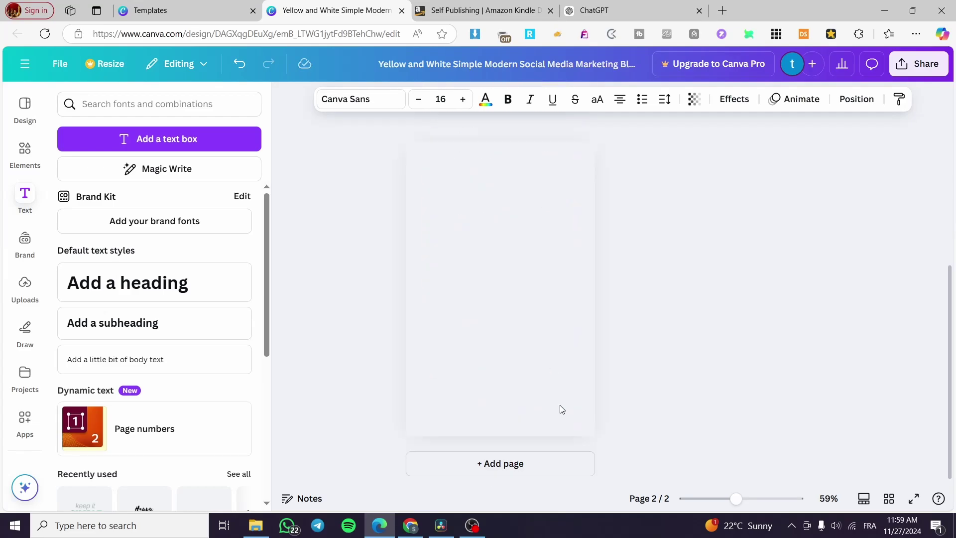
pyautogui.scroll(15, 559, 404)
pyautogui.scroll(4, 559, 403)
pyautogui.scroll(-10, 558, 403)
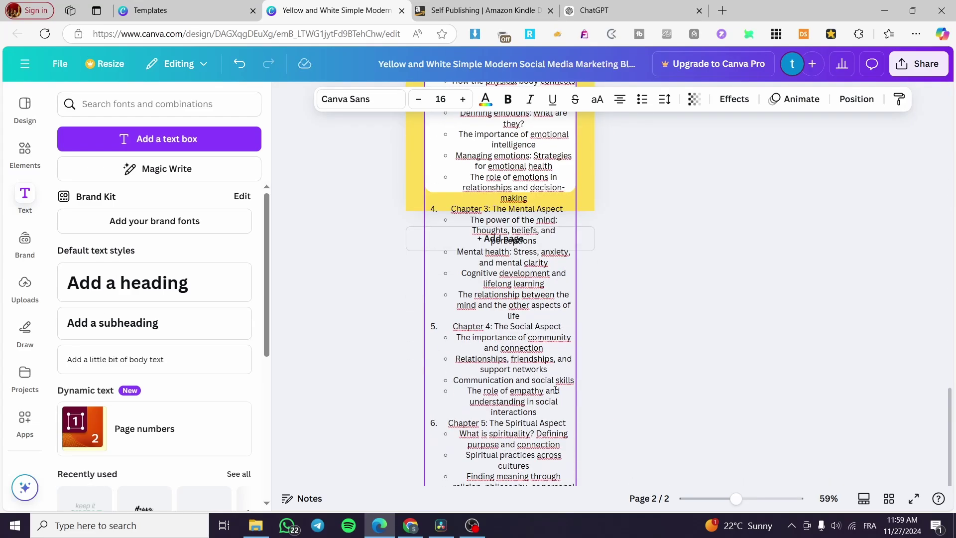
pyautogui.scroll(3, 555, 390)
pyautogui.scroll(2, 555, 390)
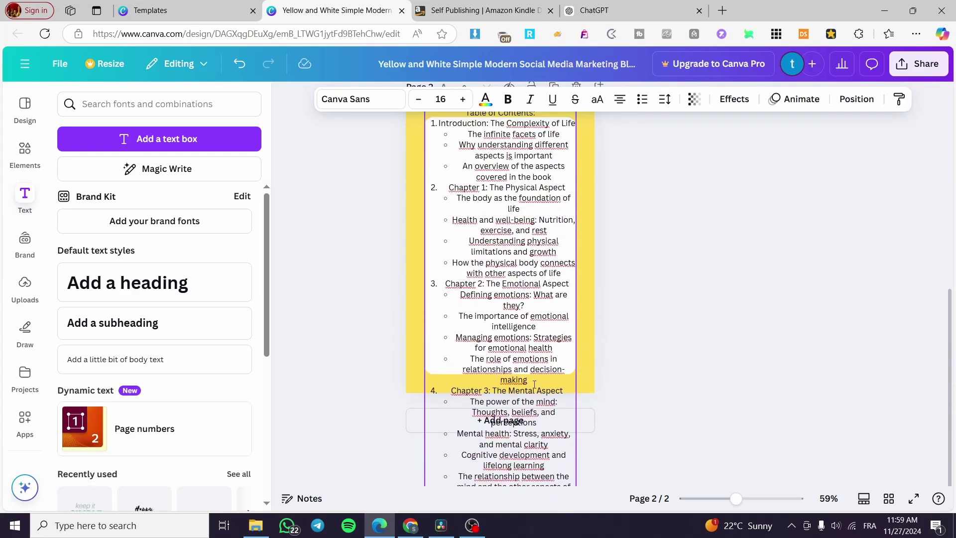
pyautogui.scroll(4, 555, 371)
pyautogui.scroll(-2, 454, 336)
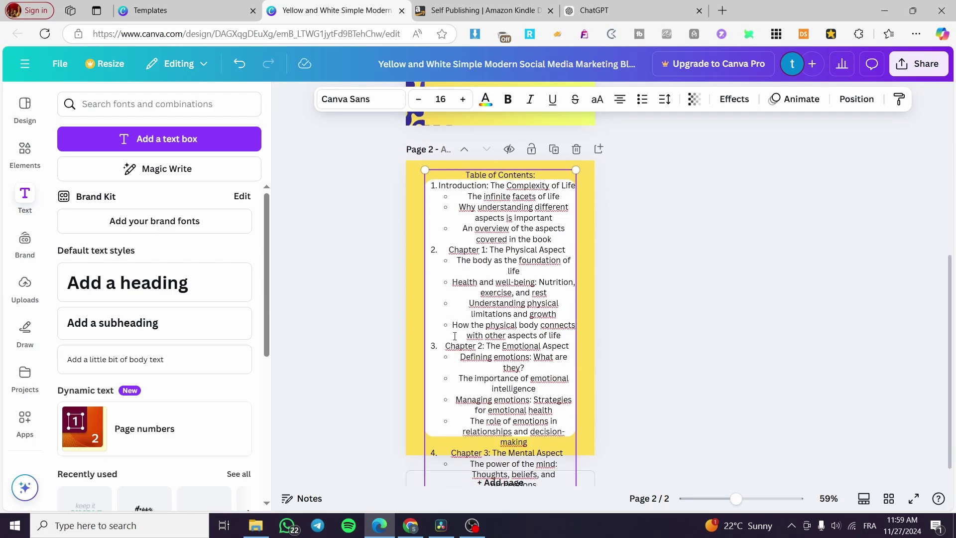
pyautogui.scroll(-2, 540, 403)
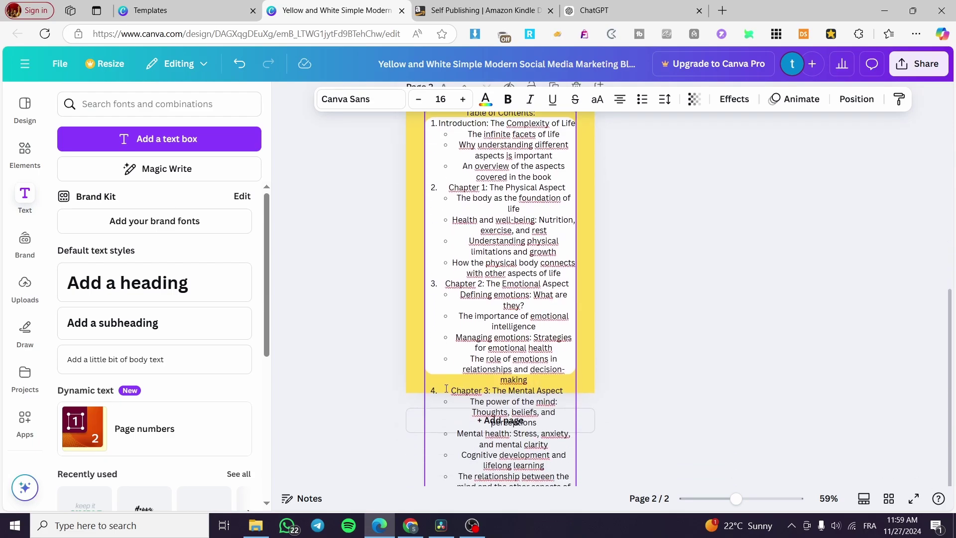
# Step: Select the overflowing table of contents text from the Chapter 3 heading onward
pyautogui.click(465, 397)
pyautogui.moveTo(510, 392); pyautogui.dragTo(516, 486)
pyautogui.scroll(10, 531, 401)
pyautogui.click(530, 401)
pyautogui.moveTo(531, 401)
pyautogui.mouseDown()
pyautogui.moveTo(516, 485)
pyautogui.moveTo(520, 407)
pyautogui.mouseUp()
pyautogui.click(520, 407)
# Step: Review the cover and the contents on page 2, and check the end of the generated ebook text in ChatGPT
pyautogui.scroll(-4, 502, 389)
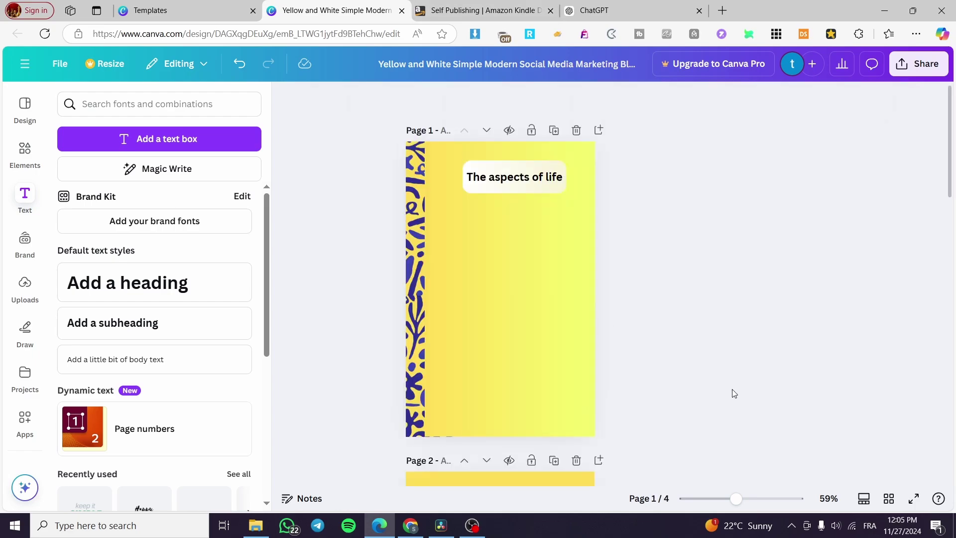
pyautogui.scroll(-8, 680, 345)
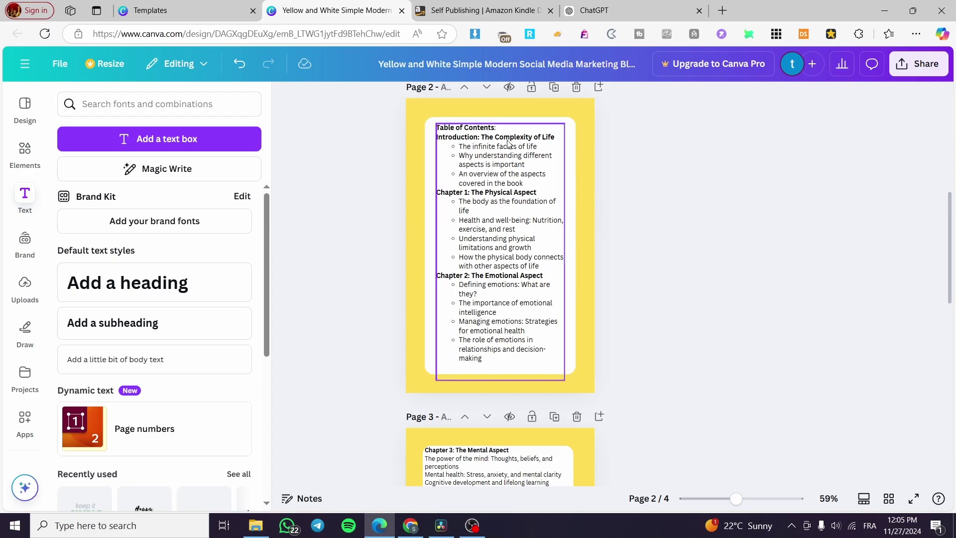
pyautogui.click(593, 10)
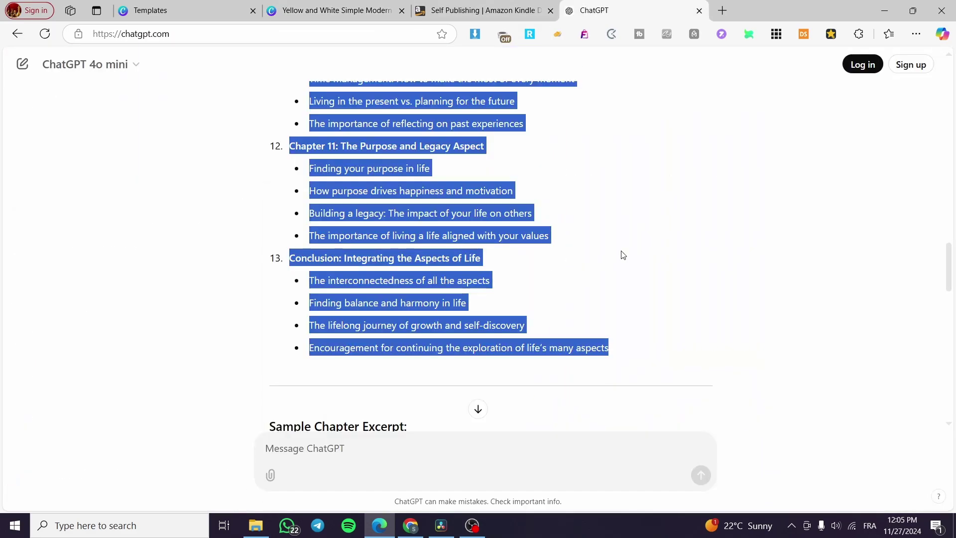
pyautogui.click(537, 382)
pyautogui.click(478, 409)
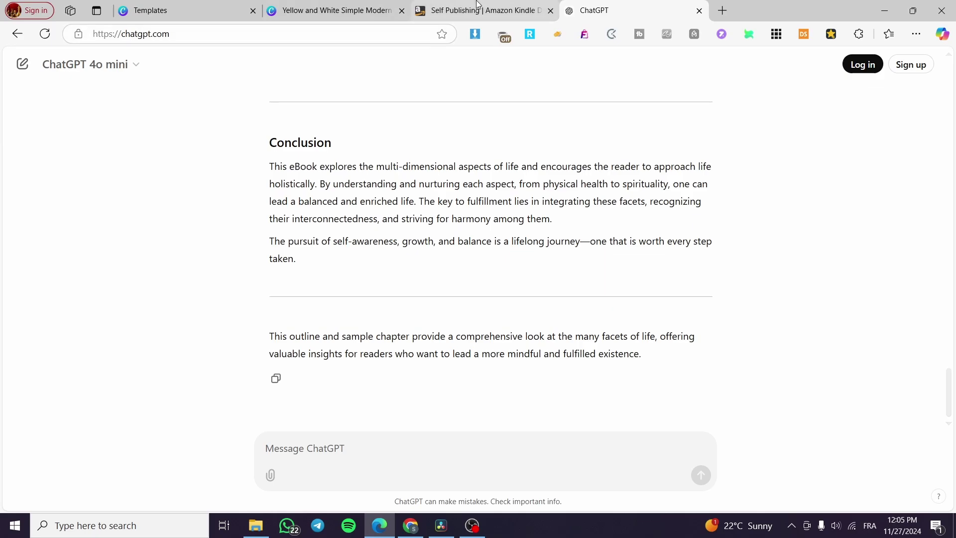
# Step: Switch back to the Canva design and review the contents pages through page 4, returning to the cover
pyautogui.click(331, 5)
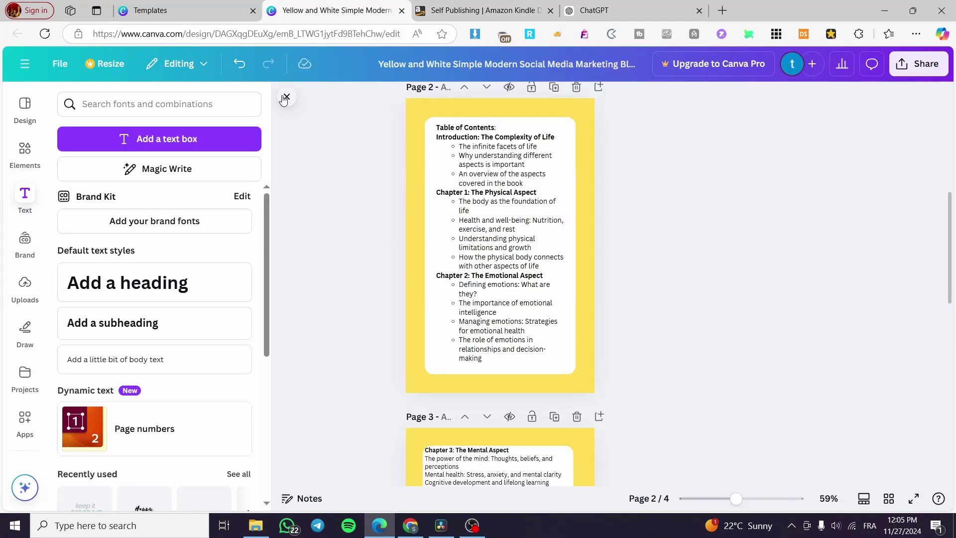
pyautogui.click(285, 98)
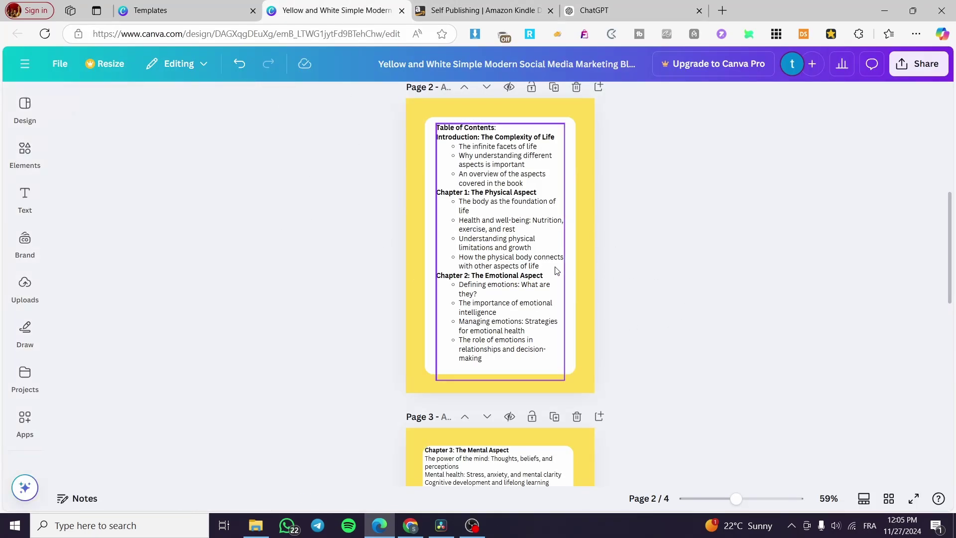
pyautogui.scroll(-5, 558, 267)
pyautogui.scroll(-7, 508, 267)
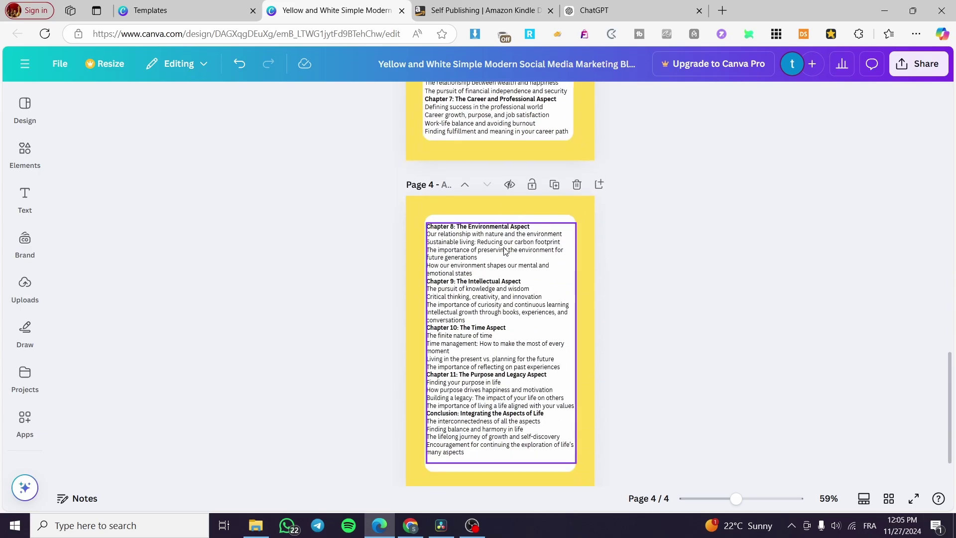
pyautogui.scroll(17, 574, 238)
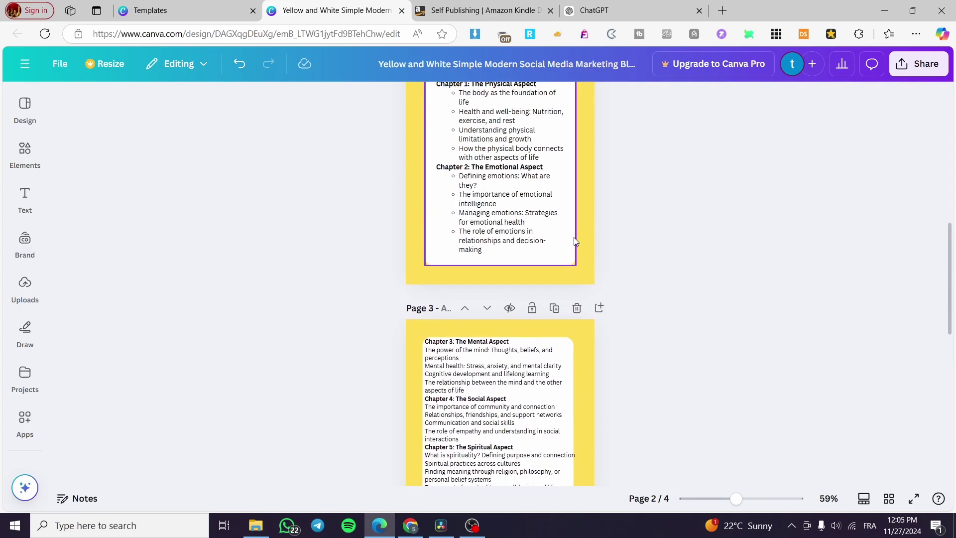
pyautogui.scroll(-8, 574, 238)
pyautogui.scroll(8, 567, 243)
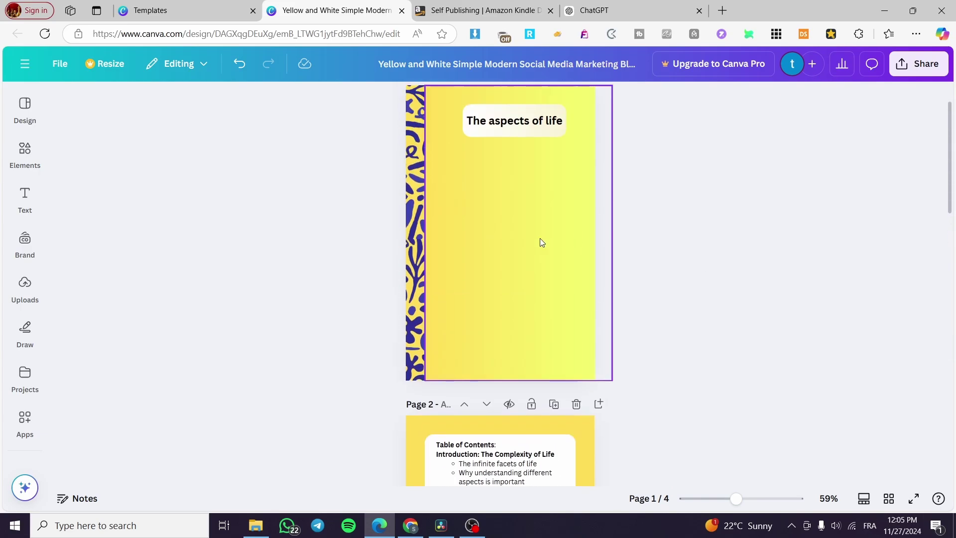
# Step: Search the elements for "life" photos and add the picture of wooden letter tiles spelling LIFE to the cover
pyautogui.click(17, 168)
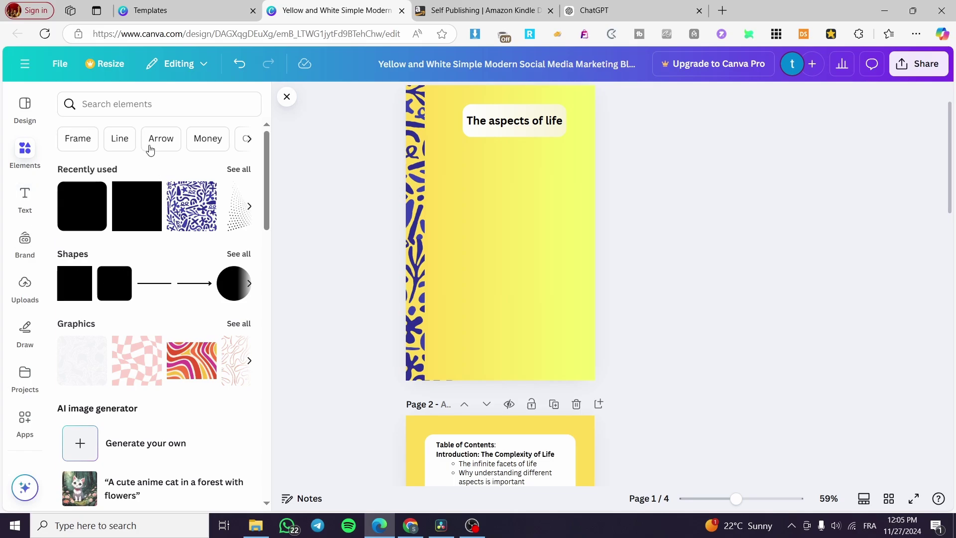
pyautogui.click(149, 103)
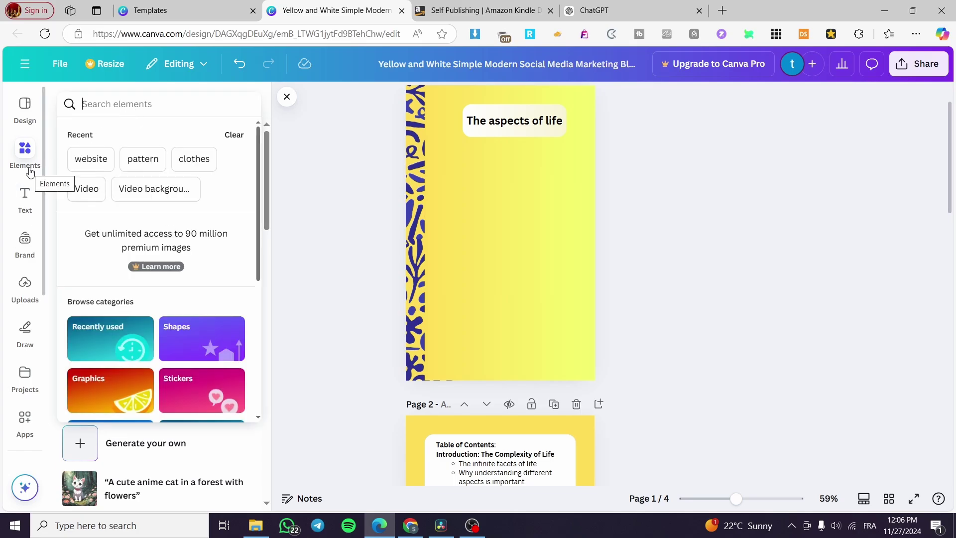
pyautogui.write('life')
pyautogui.press('Return')
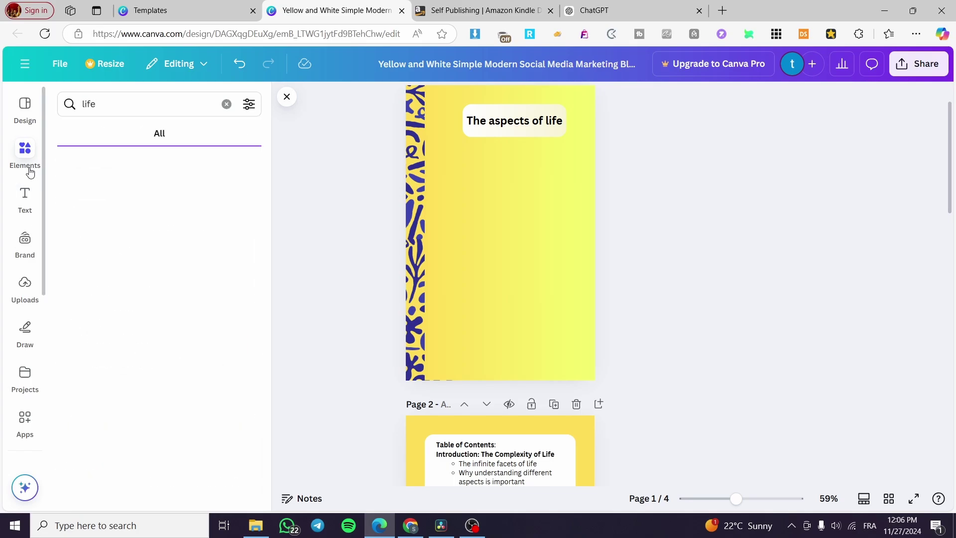
pyautogui.click(146, 134)
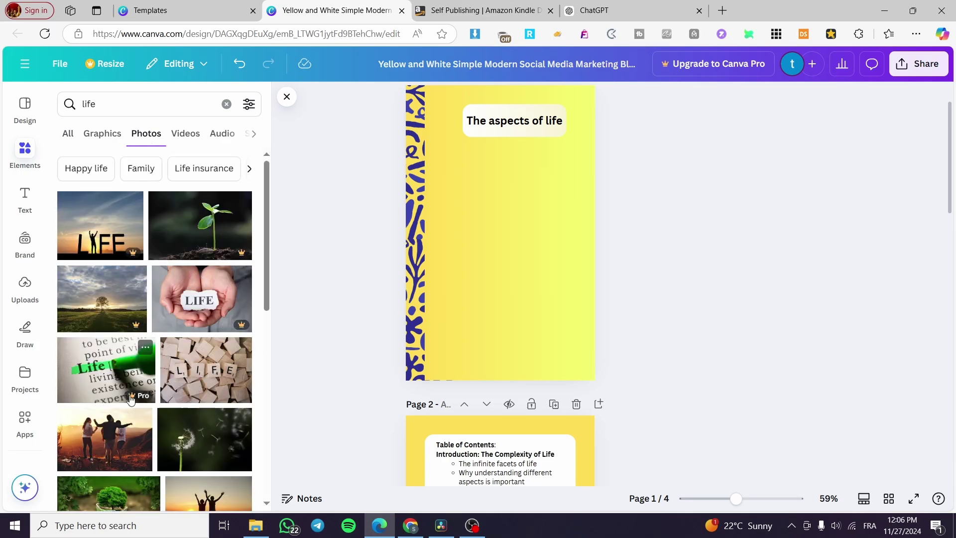
pyautogui.scroll(-3, 208, 409)
pyautogui.click(221, 270)
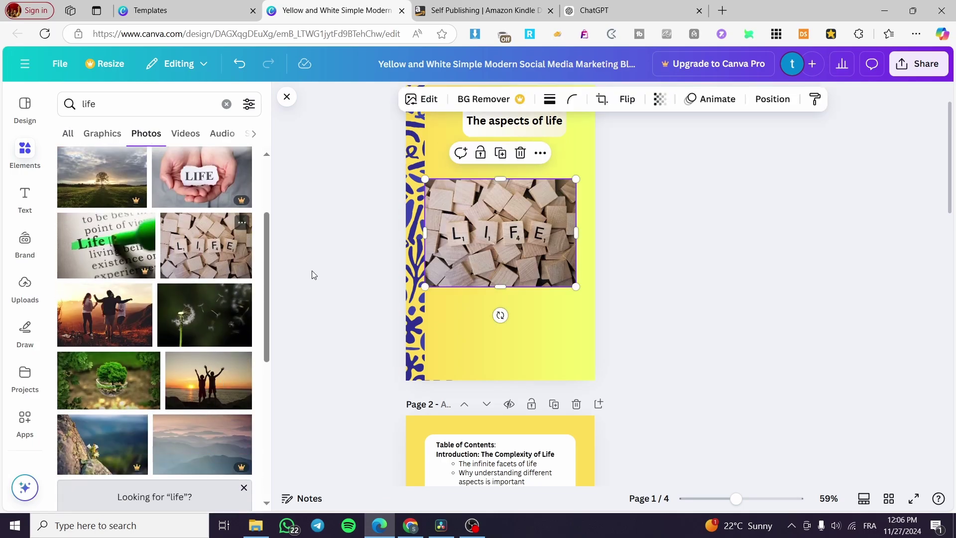
# Step: Move the LIFE tiles photo below the cover title, enlarge it slightly, and place it beside the patterned strip
pyautogui.moveTo(530, 238); pyautogui.dragTo(536, 315)
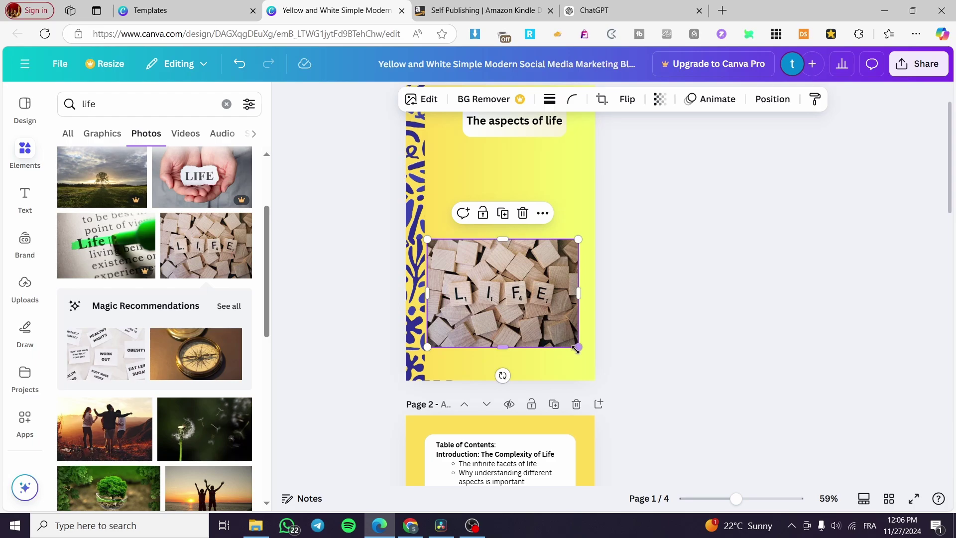
pyautogui.moveTo(577, 348)
pyautogui.mouseDown()
pyautogui.moveTo(595, 359)
pyautogui.moveTo(584, 353)
pyautogui.mouseUp()
pyautogui.moveTo(521, 300)
pyautogui.mouseDown()
pyautogui.moveTo(521, 264)
pyautogui.moveTo(528, 284)
pyautogui.mouseUp()
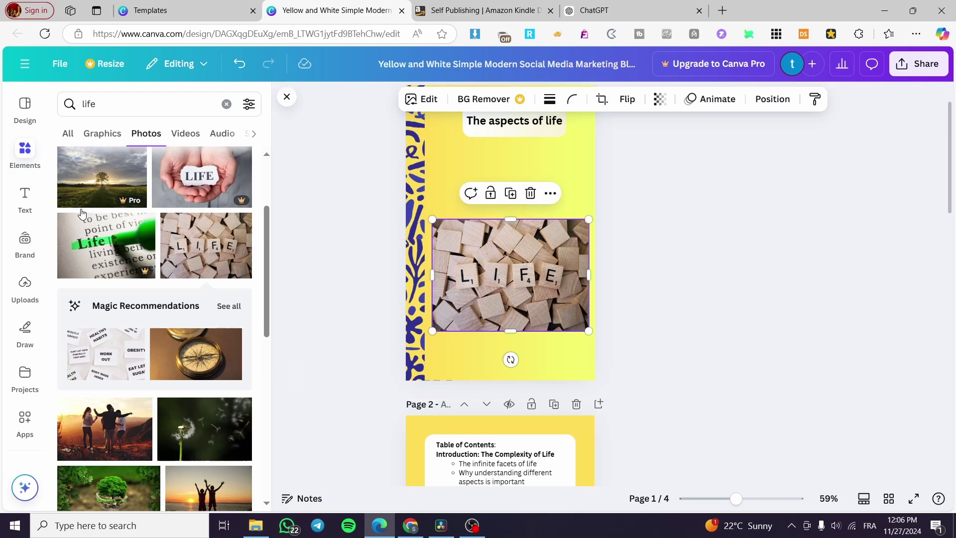
# Step: Add a heading to the cover reading "The Aspect" with "Of" on a second line
pyautogui.click(24, 196)
pyautogui.click(166, 291)
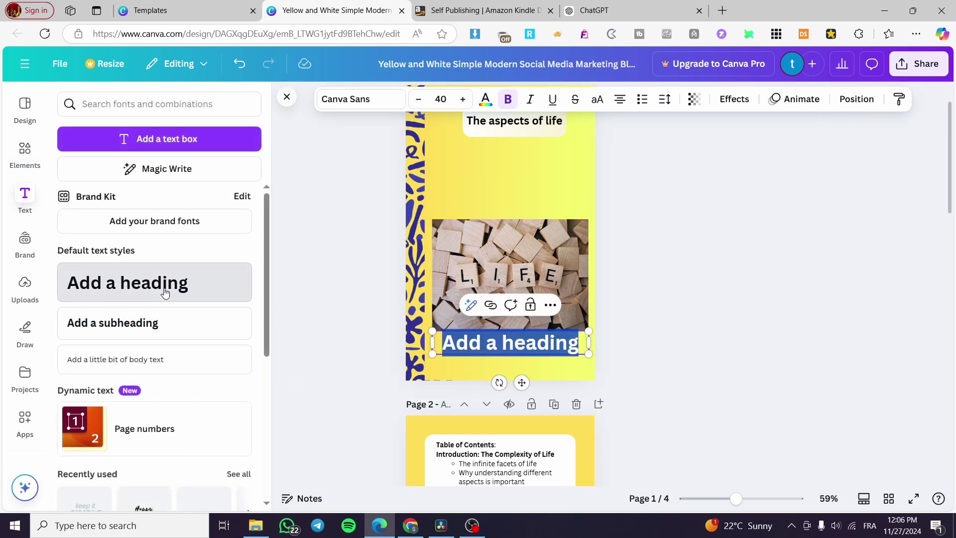
pyautogui.write('The')
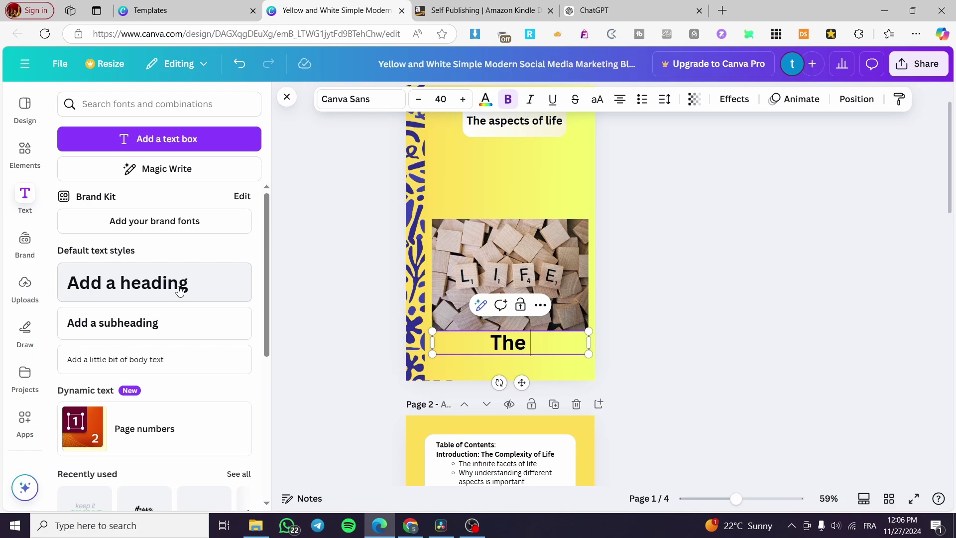
pyautogui.write(' Aspect')
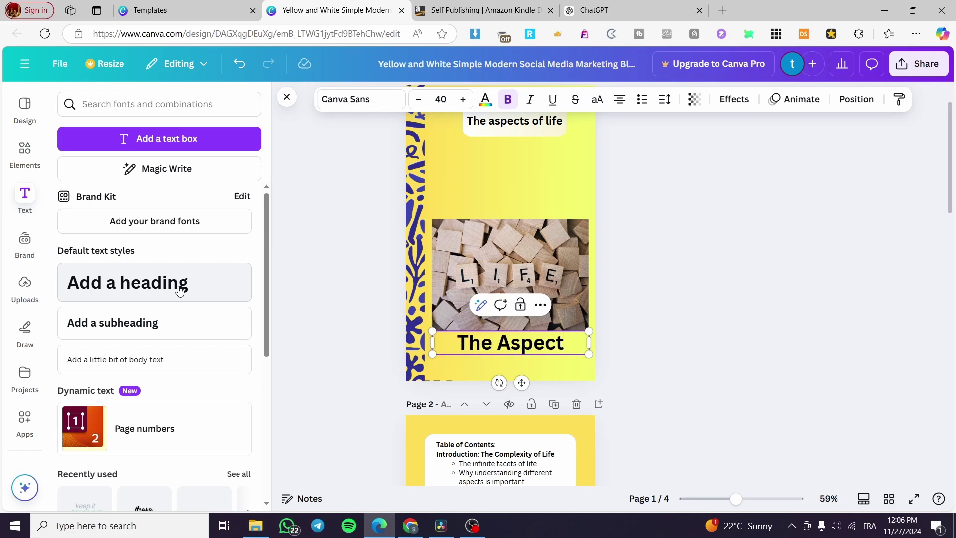
pyautogui.press('Return')
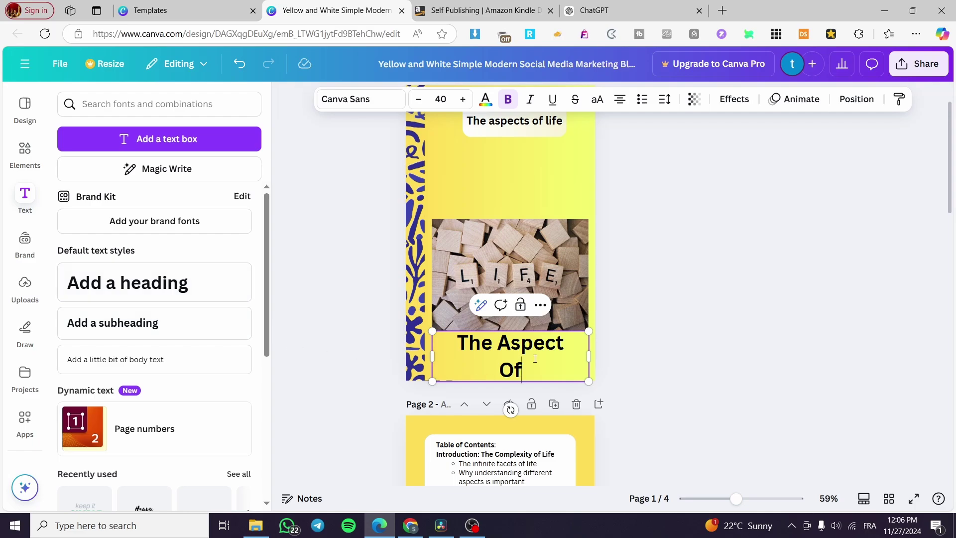
# Step: Move the new heading onto the photo just above the LIFE tiles and shrink it to font size 32.3
pyautogui.moveTo(545, 351); pyautogui.dragTo(548, 245)
pyautogui.moveTo(593, 275); pyautogui.dragTo(551, 248)
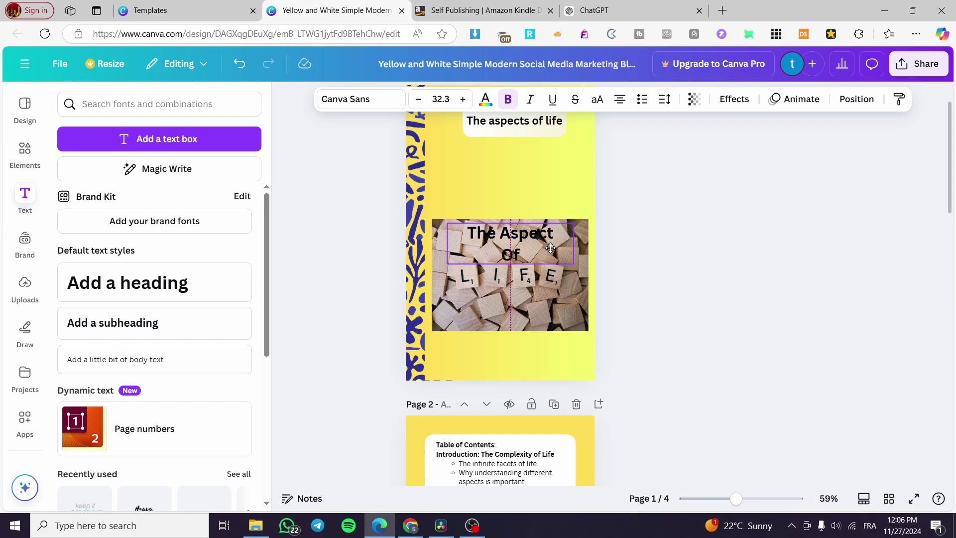
pyautogui.click(649, 261)
# Step: Color the "The Aspect Of" heading white and nudge it slightly to the left over the photo
pyautogui.click(510, 240)
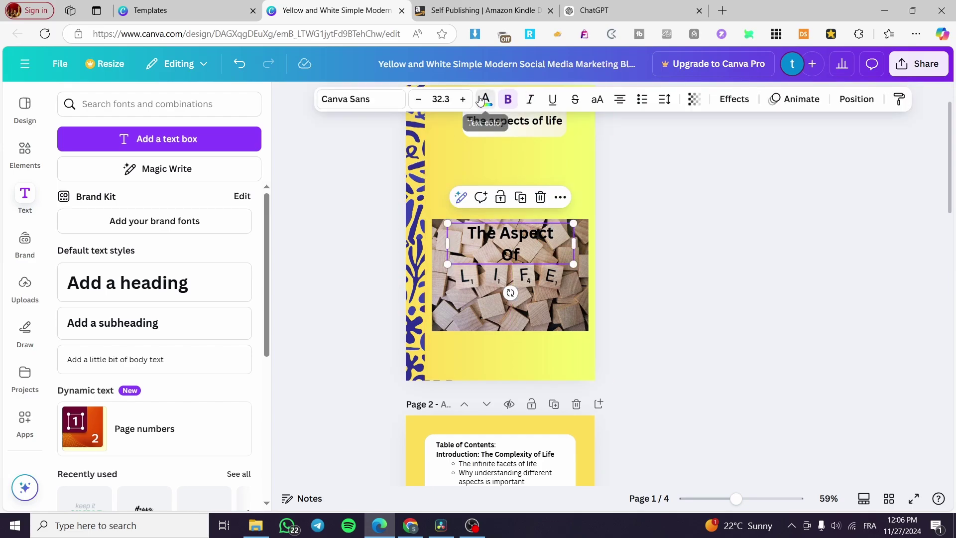
pyautogui.click(485, 99)
pyautogui.click(238, 197)
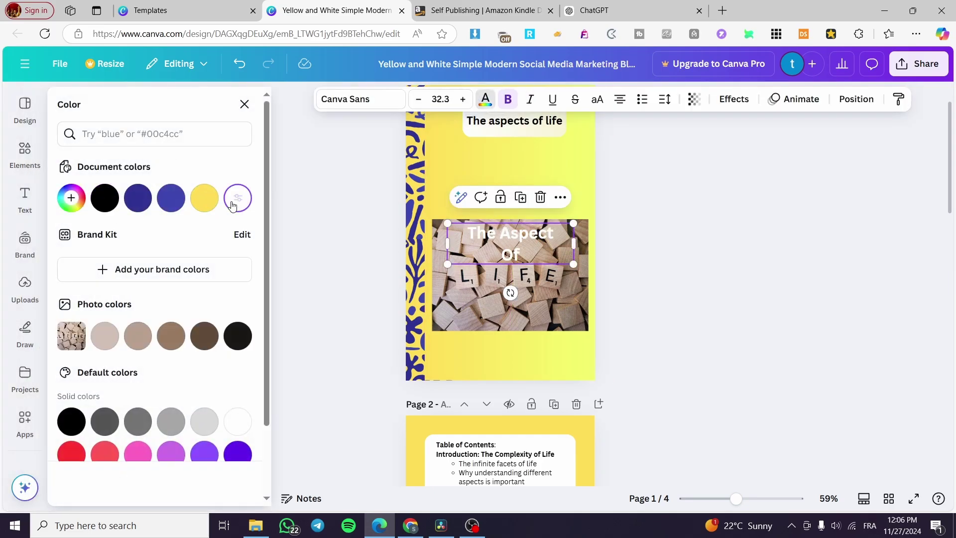
pyautogui.click(732, 250)
pyautogui.click(522, 244)
pyautogui.moveTo(523, 244); pyautogui.dragTo(519, 244)
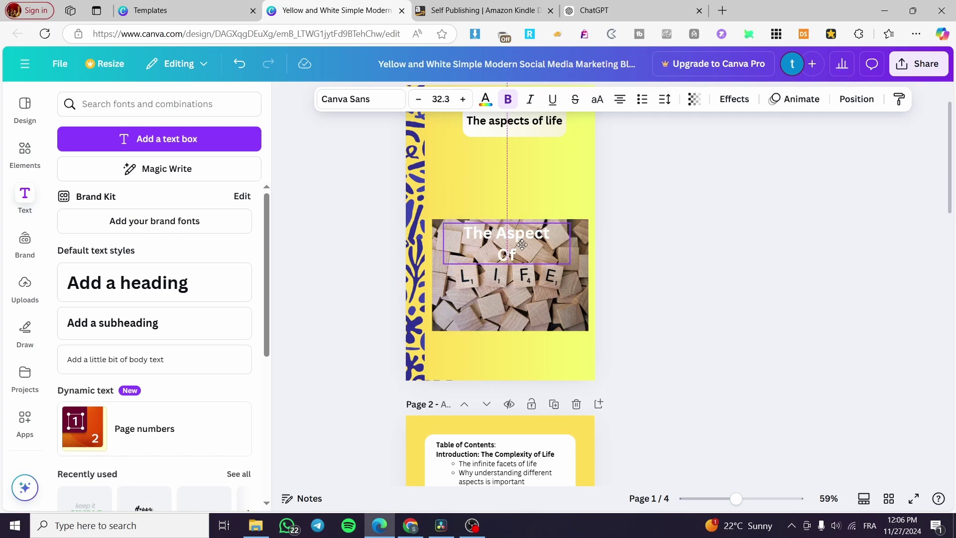
# Step: Change the font of "The Aspect Of" heading on the cover to Norwester and deselect it
pyautogui.click(383, 96)
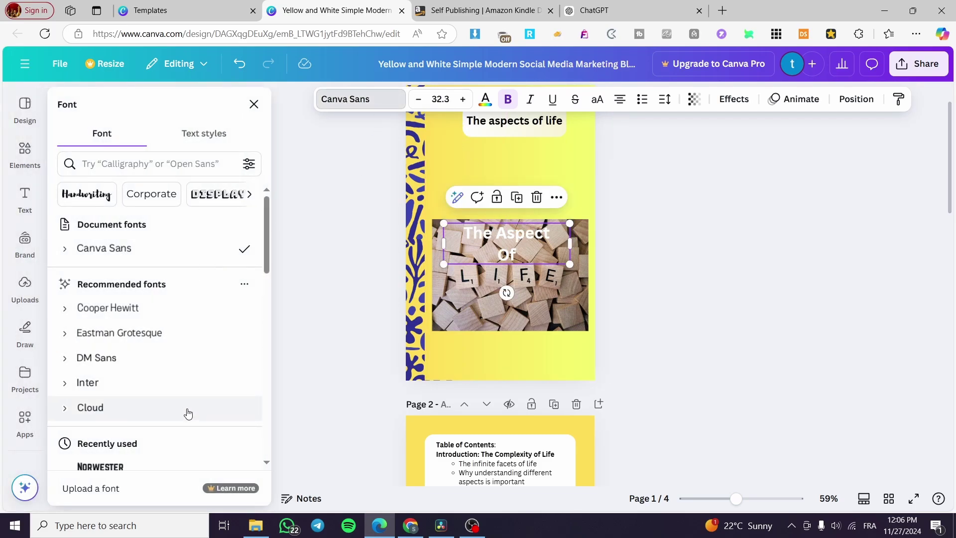
pyautogui.scroll(-2, 185, 412)
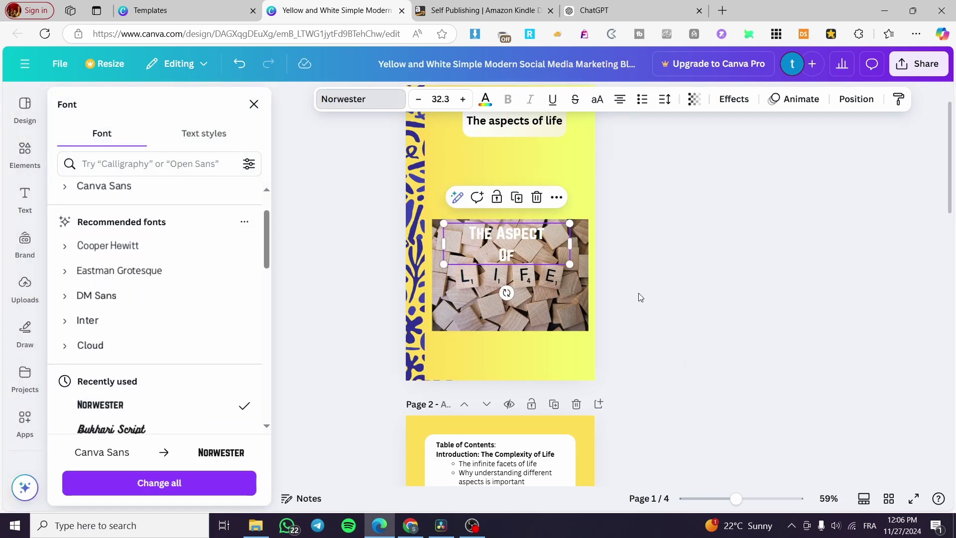
pyautogui.click(717, 260)
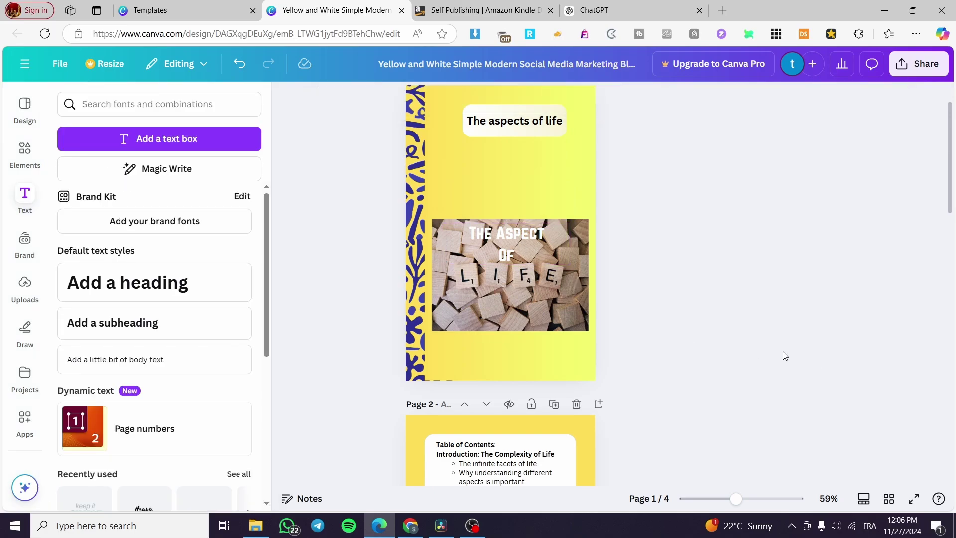
# Step: Add five blank yellow pages after page 4 at the end of the ebook design
pyautogui.scroll(-1, 684, 343)
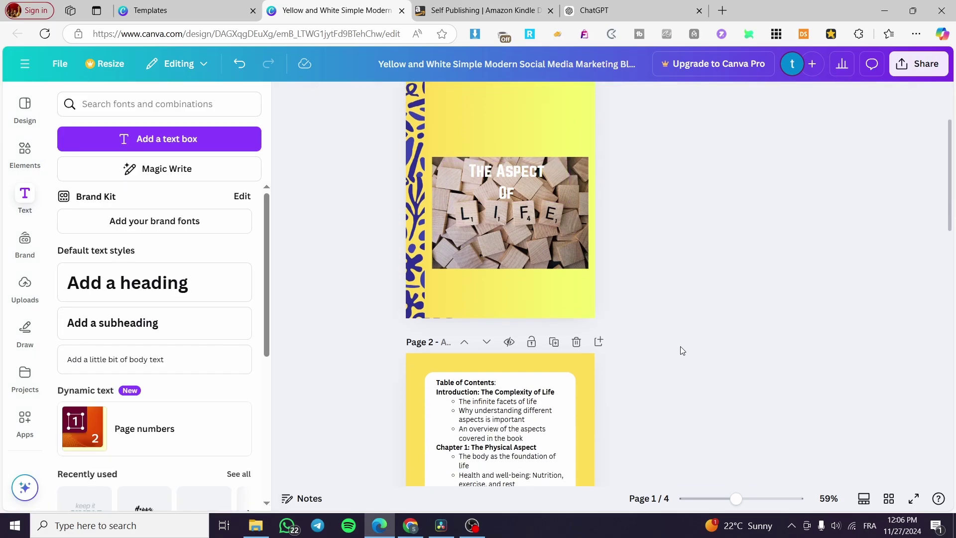
pyautogui.scroll(-1, 490, 411)
pyautogui.click(492, 411)
pyautogui.scroll(-4, 502, 393)
pyautogui.scroll(-8, 566, 365)
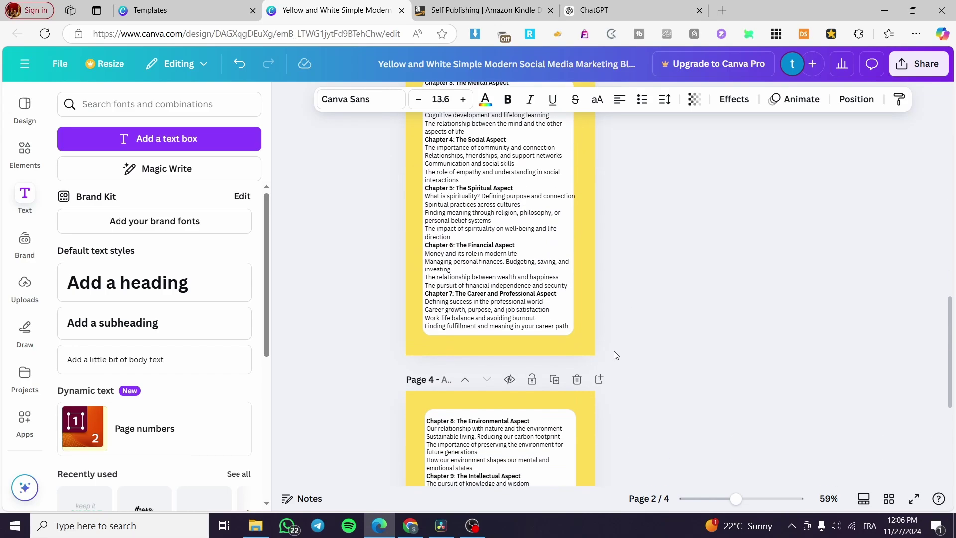
pyautogui.click(549, 475)
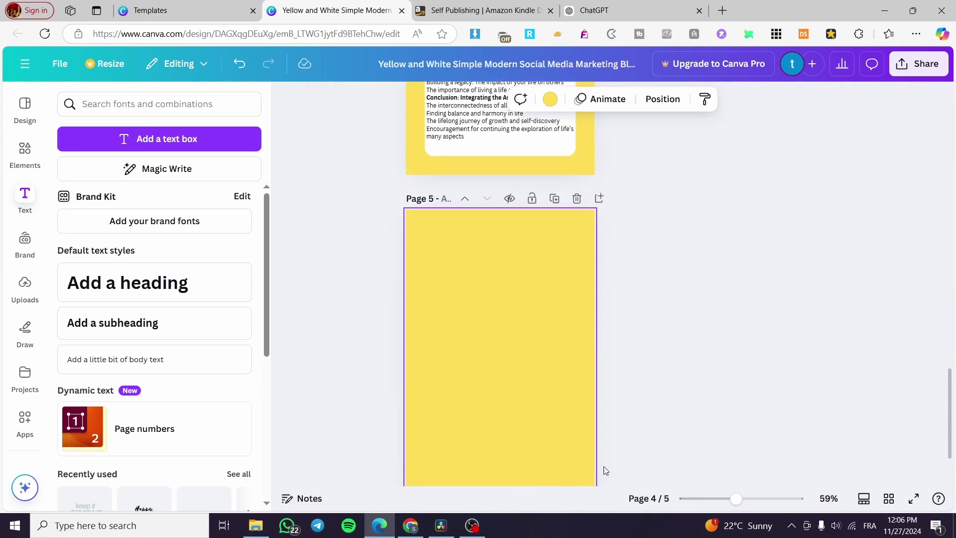
pyautogui.click(532, 469)
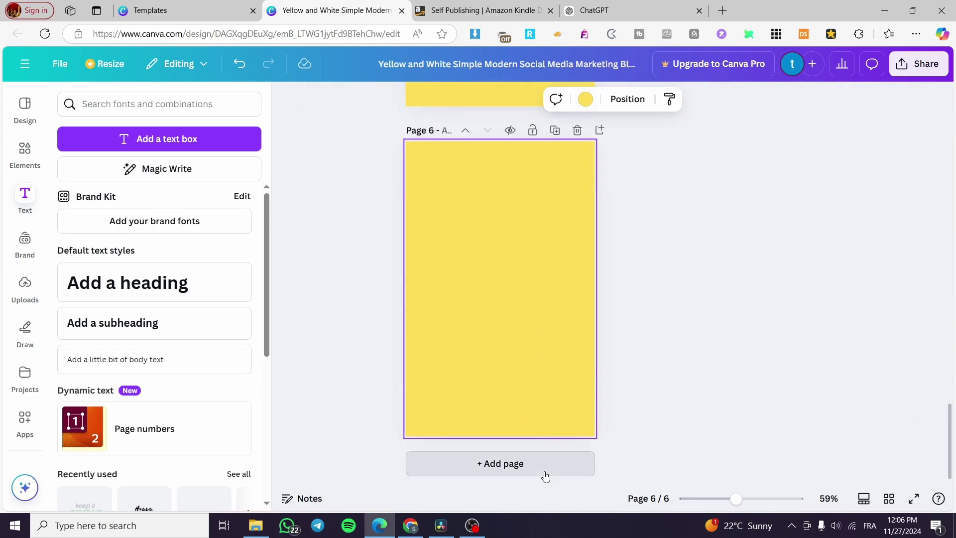
pyautogui.click(548, 472)
pyautogui.click(561, 465)
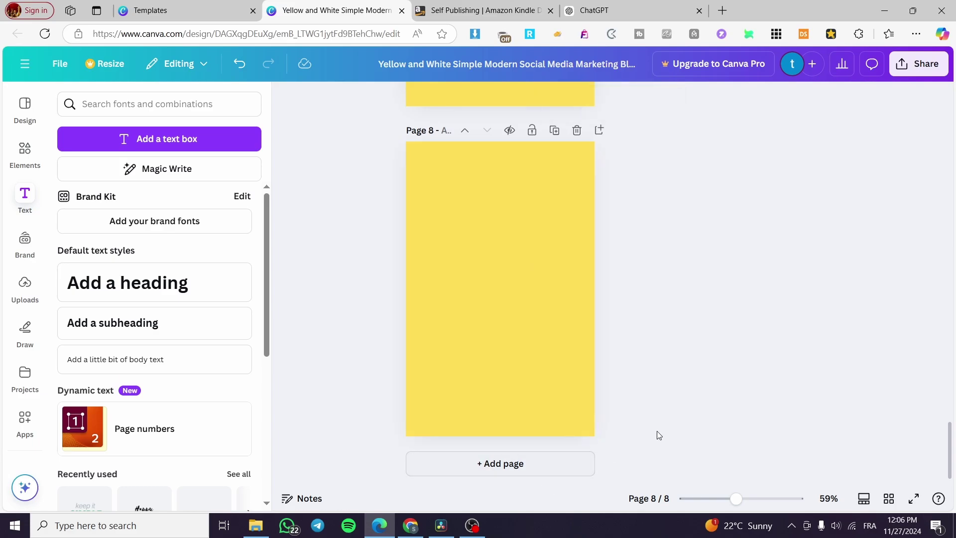
pyautogui.click(521, 461)
# Step: Copy the white rounded box from page 4 and paste it onto each of the blank pages 5 to 9
pyautogui.scroll(10, 541, 439)
pyautogui.scroll(15, 537, 443)
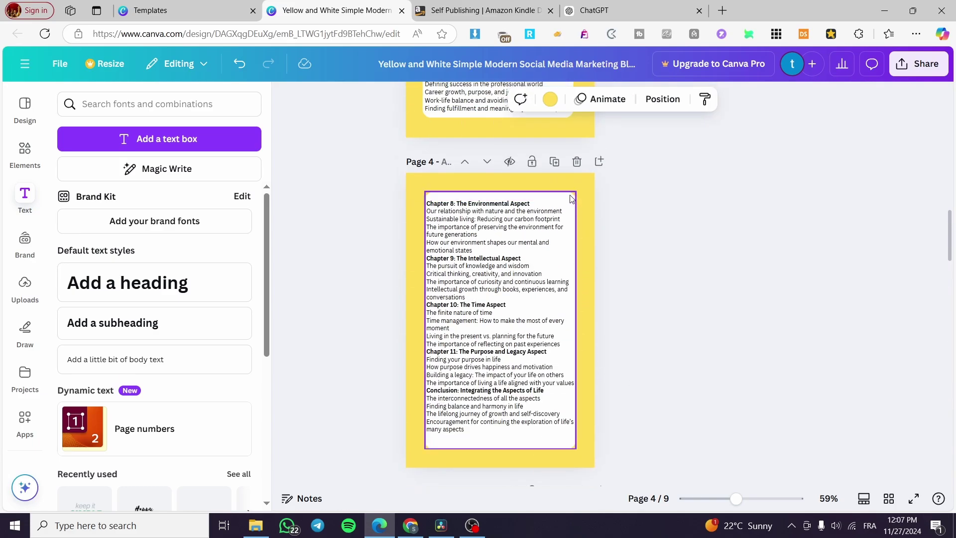
pyautogui.click(571, 198)
pyautogui.scroll(-10, 518, 343)
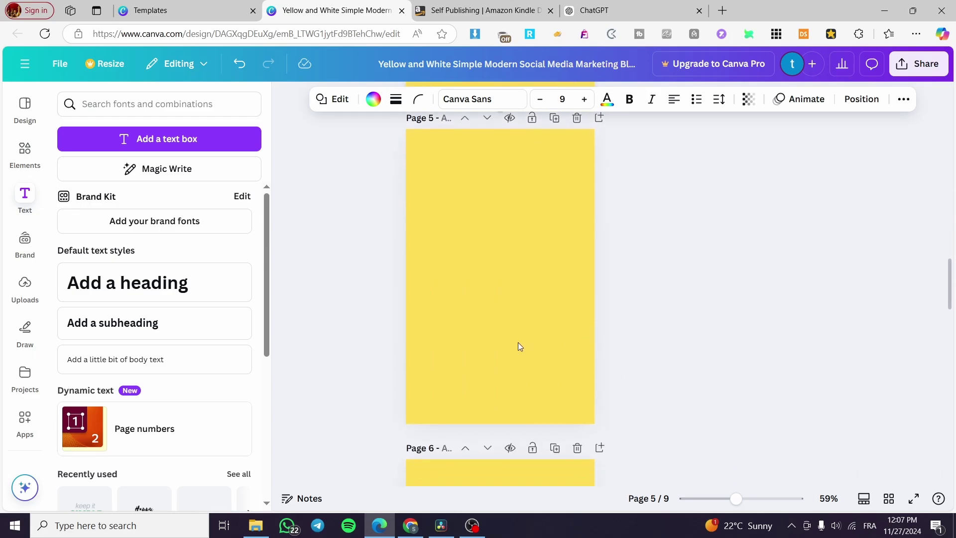
pyautogui.scroll(-10, 573, 339)
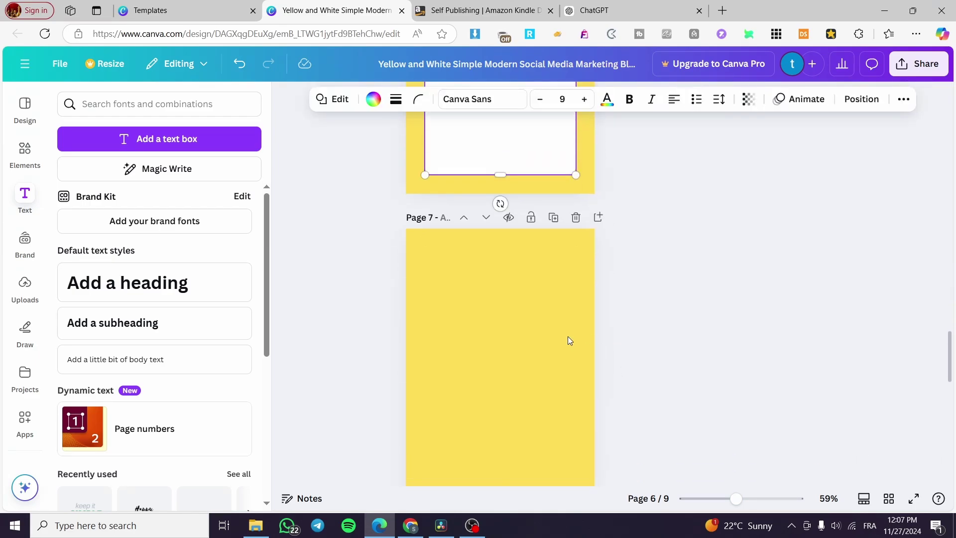
pyautogui.scroll(-5, 617, 373)
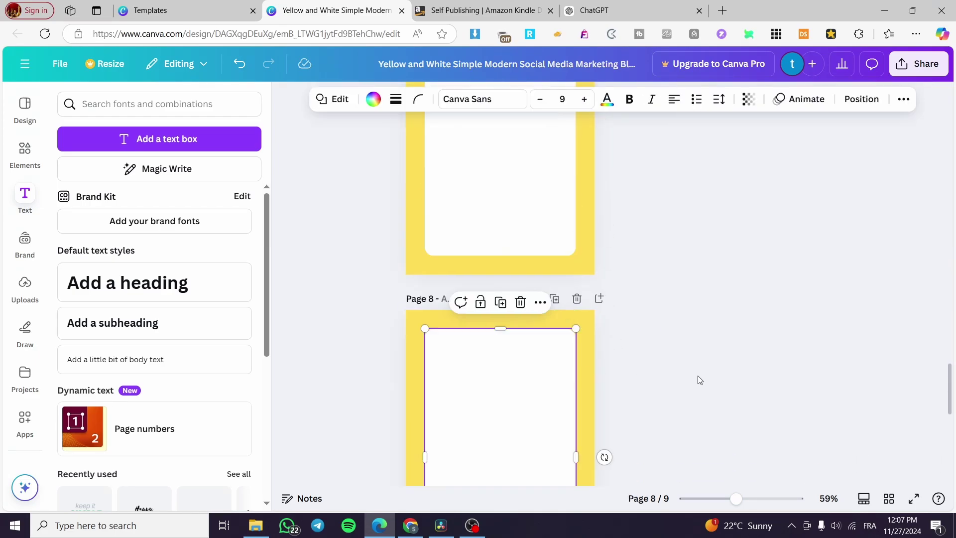
pyautogui.scroll(-1, 571, 377)
pyautogui.click(572, 378)
pyautogui.hotkey('ctrl', 'v')
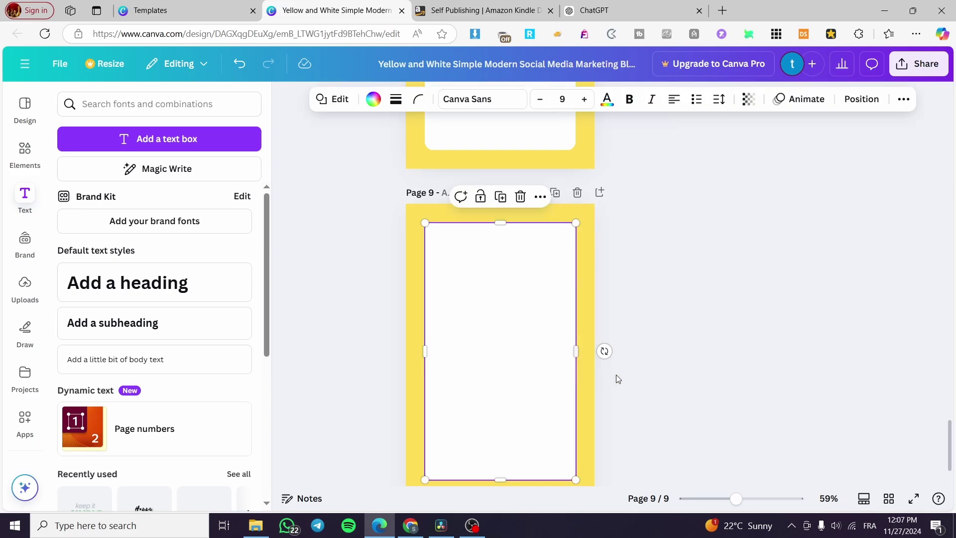
pyautogui.scroll(-1, 576, 372)
pyautogui.scroll(5, 595, 383)
pyautogui.scroll(15, 596, 386)
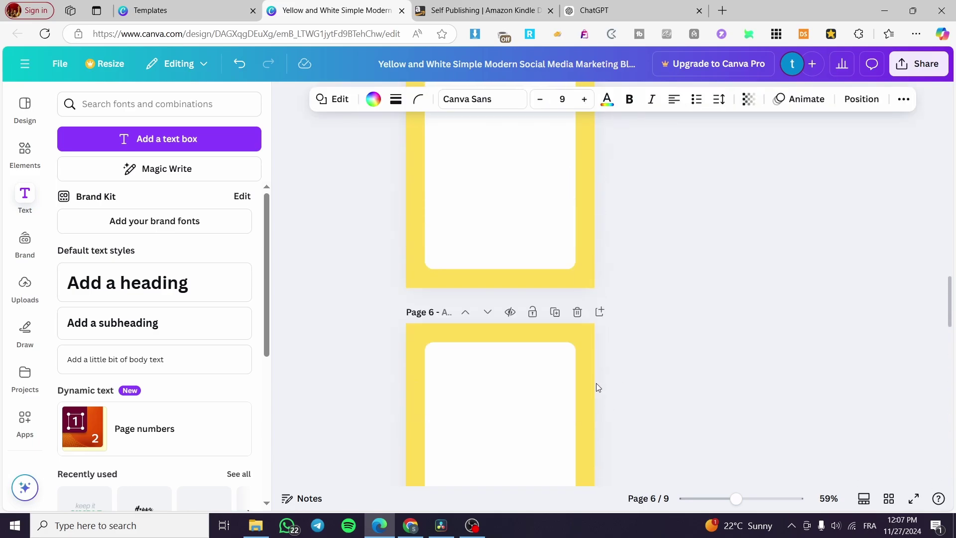
pyautogui.scroll(-4, 577, 380)
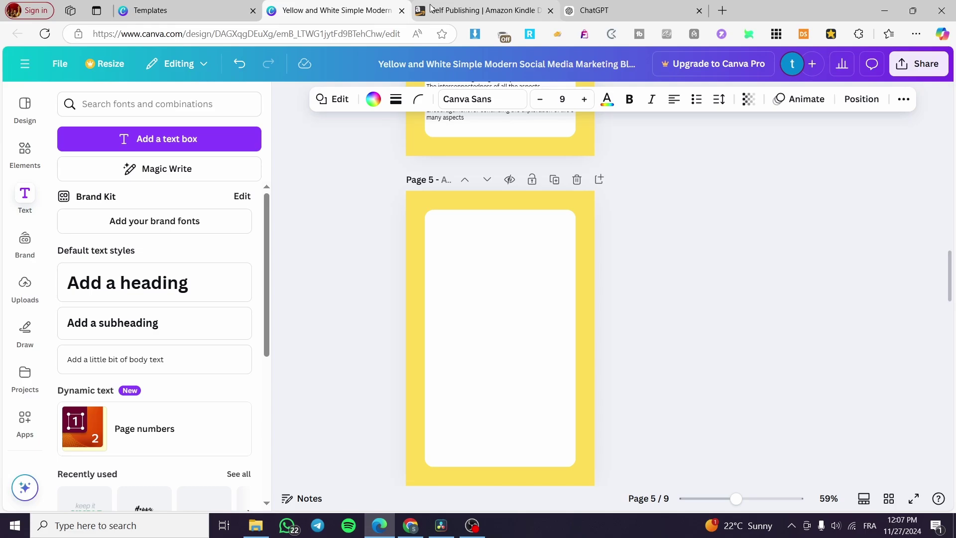
# Step: Switch to ChatGPT and review the generated ebook outline, sample chapter and conclusion for text to reuse
pyautogui.click(592, 10)
pyautogui.scroll(20, 494, 318)
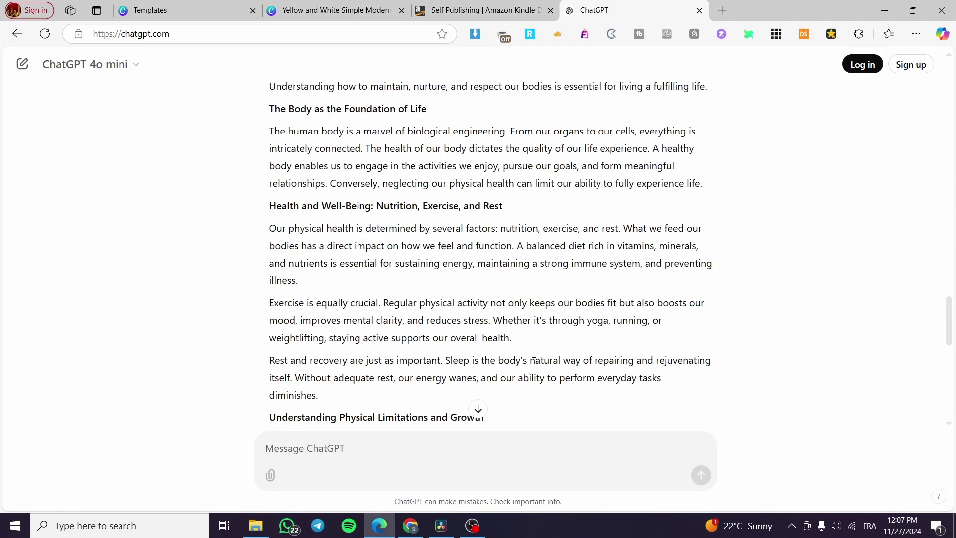
pyautogui.scroll(-1, 610, 347)
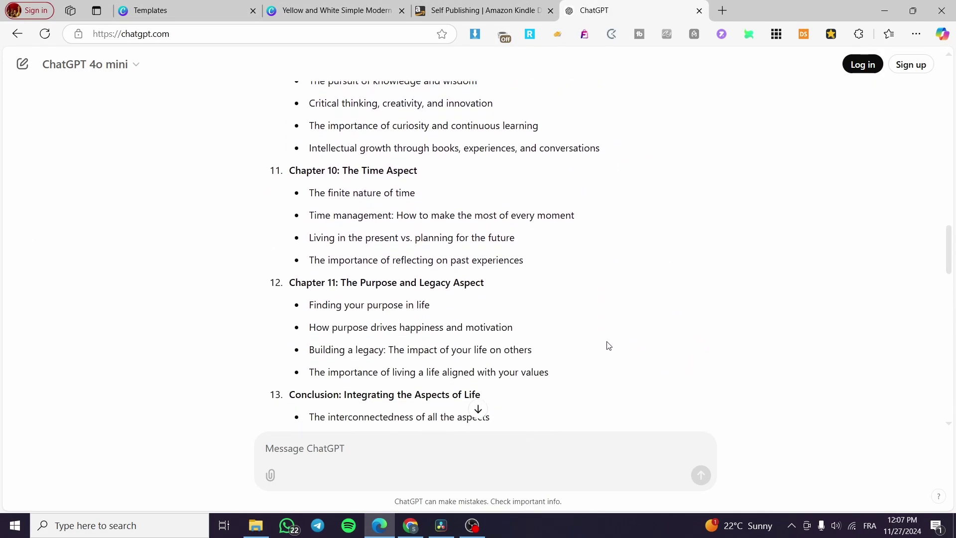
pyautogui.scroll(-15, 361, 297)
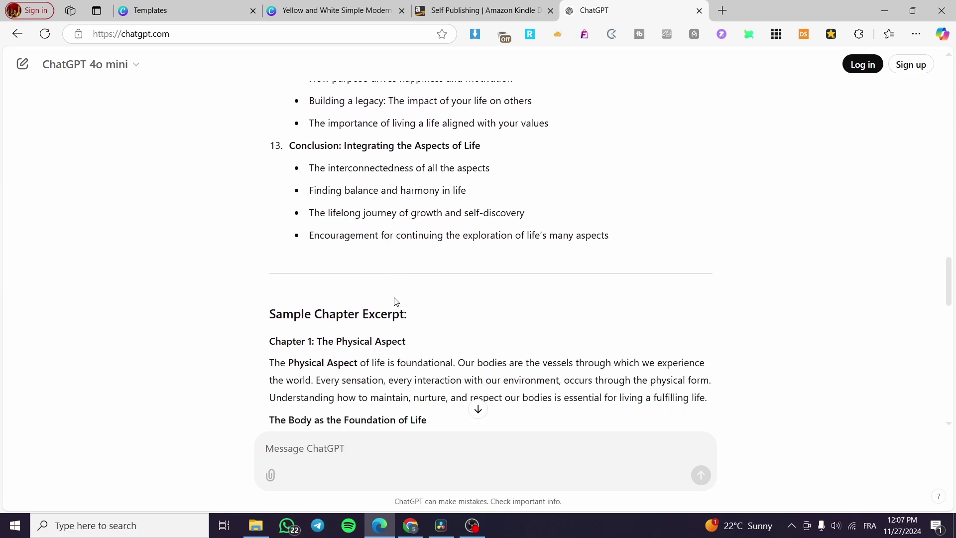
pyautogui.scroll(-6, 394, 301)
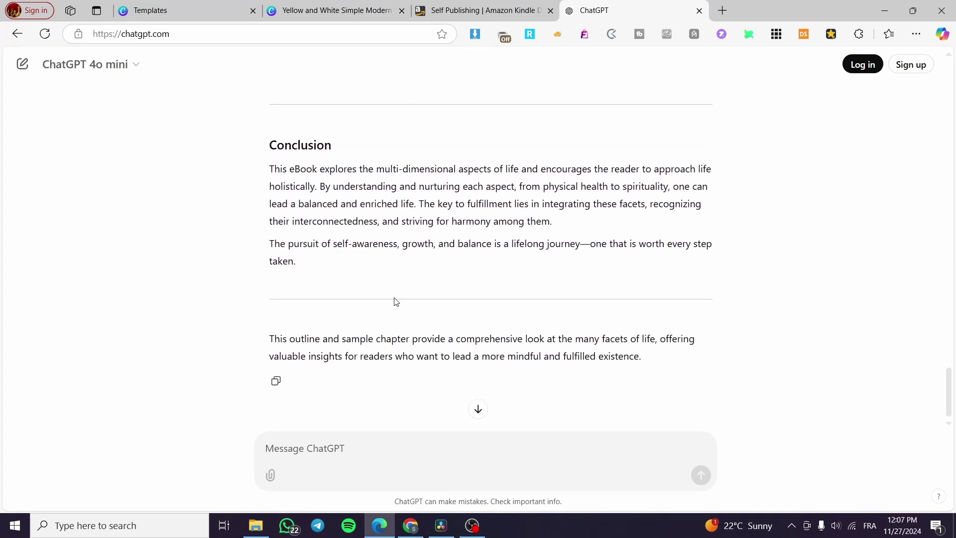
pyautogui.scroll(8, 395, 301)
pyautogui.scroll(14, 395, 298)
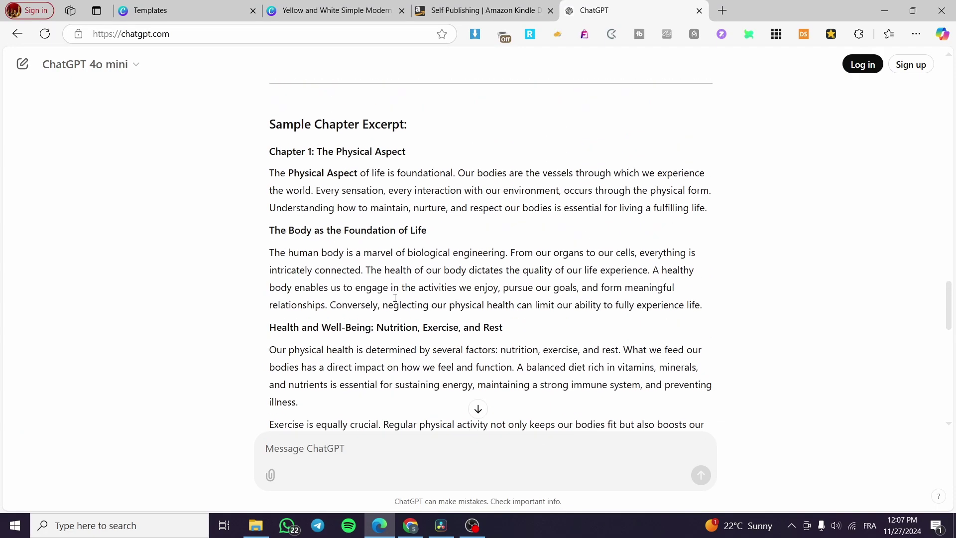
pyautogui.scroll(17, 395, 297)
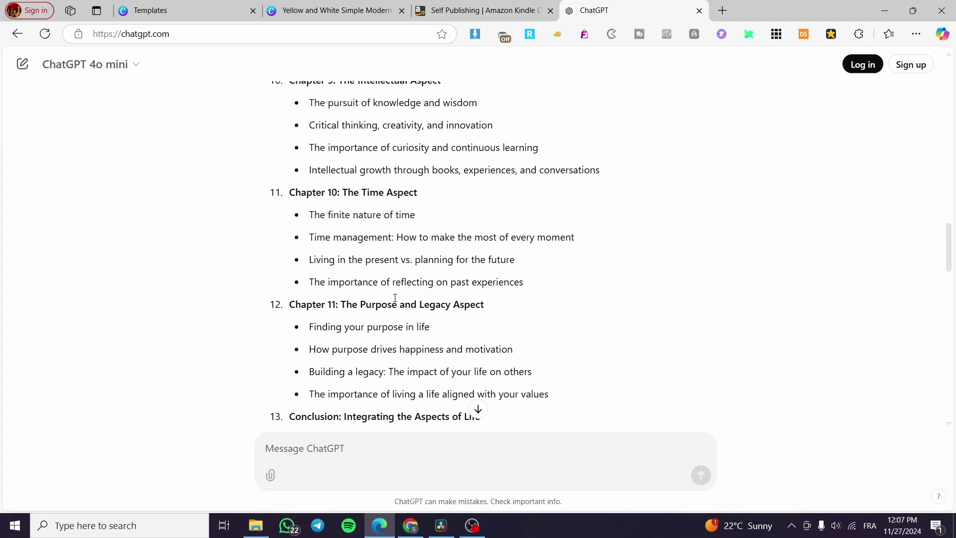
pyautogui.scroll(8, 381, 302)
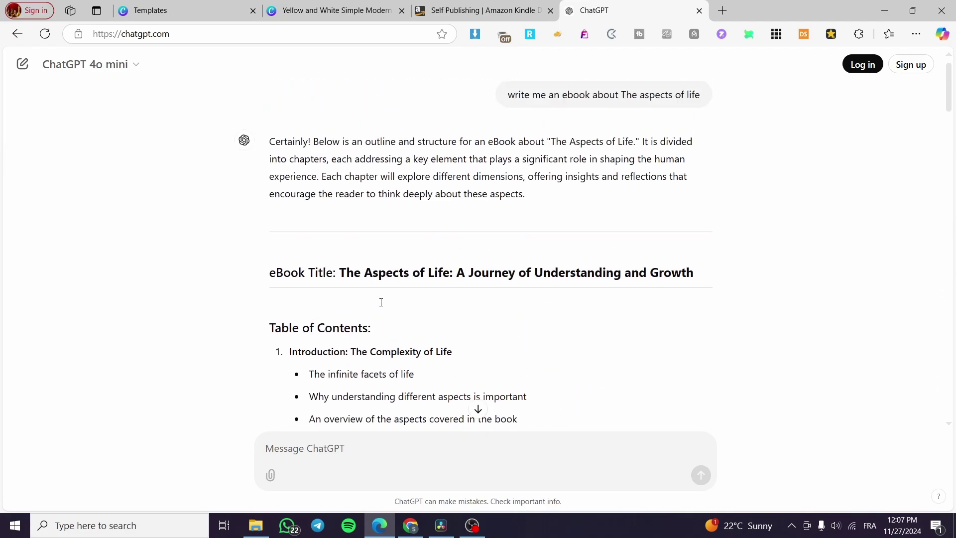
pyautogui.scroll(-6, 283, 348)
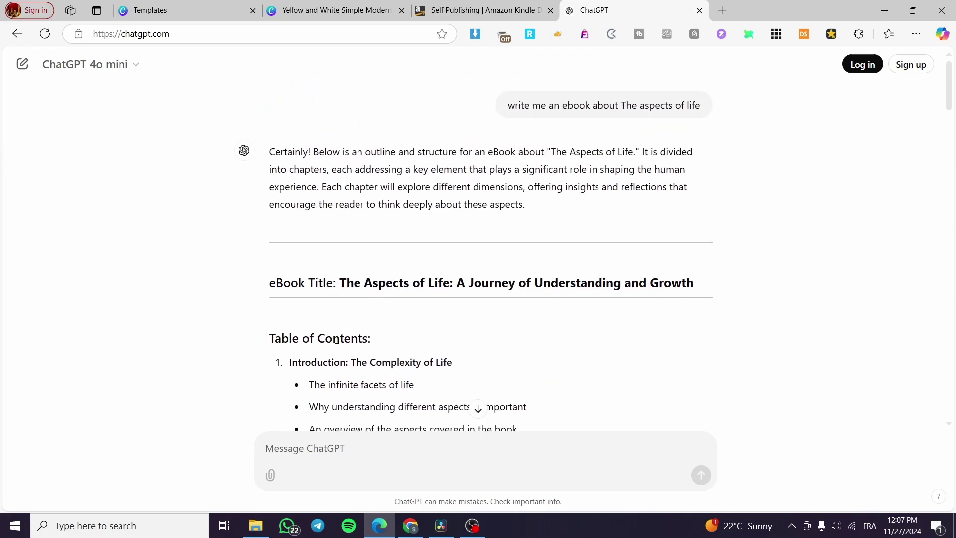
pyautogui.scroll(-20, 375, 324)
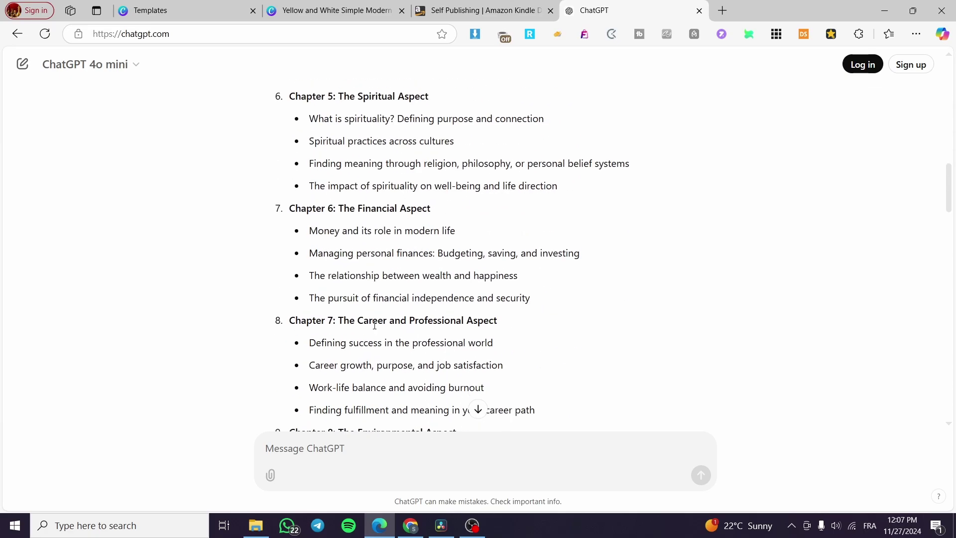
pyautogui.scroll(4, 375, 325)
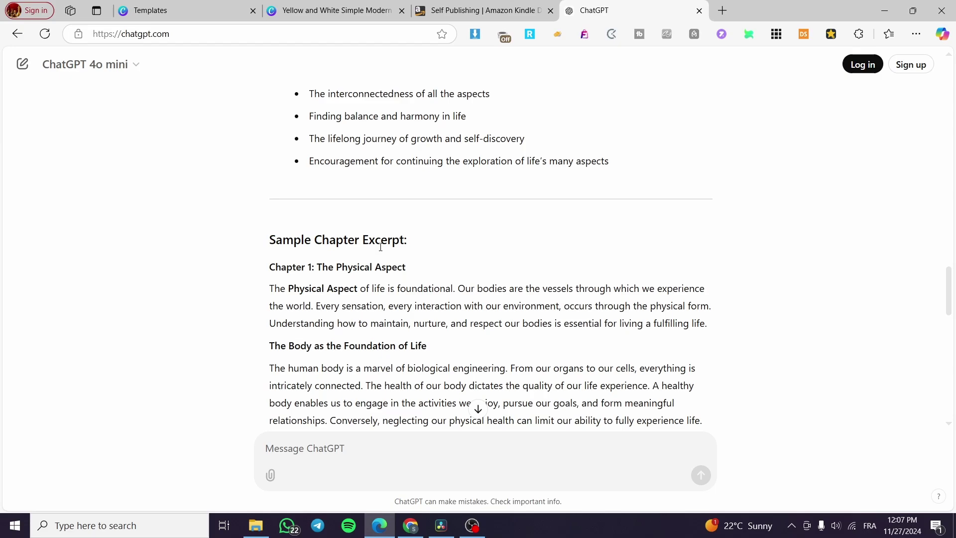
pyautogui.scroll(-4, 380, 247)
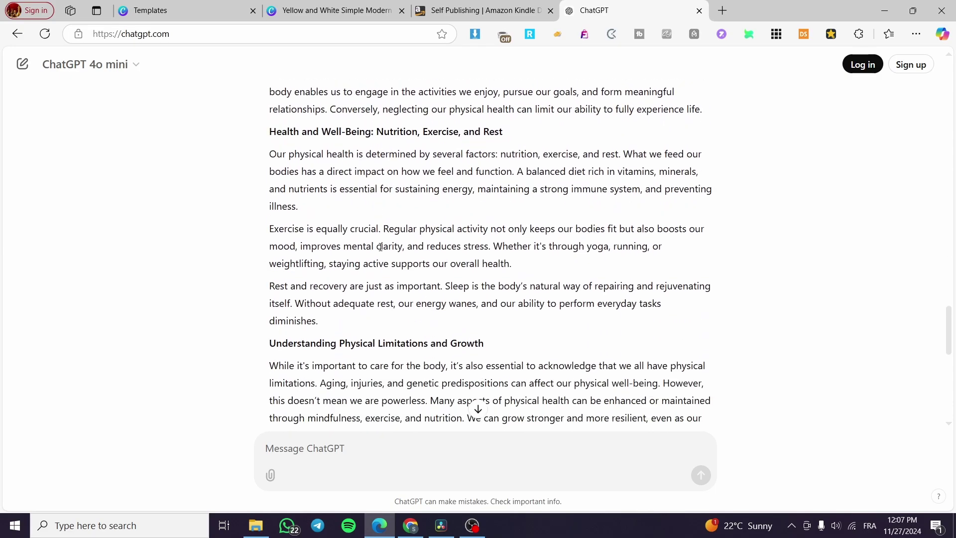
# Step: Copy the sample Chapter 1 text, from "Chapter 1: The Physical Aspect" to just before the Conclusion, and return to the Canva design
pyautogui.scroll(1, 310, 176)
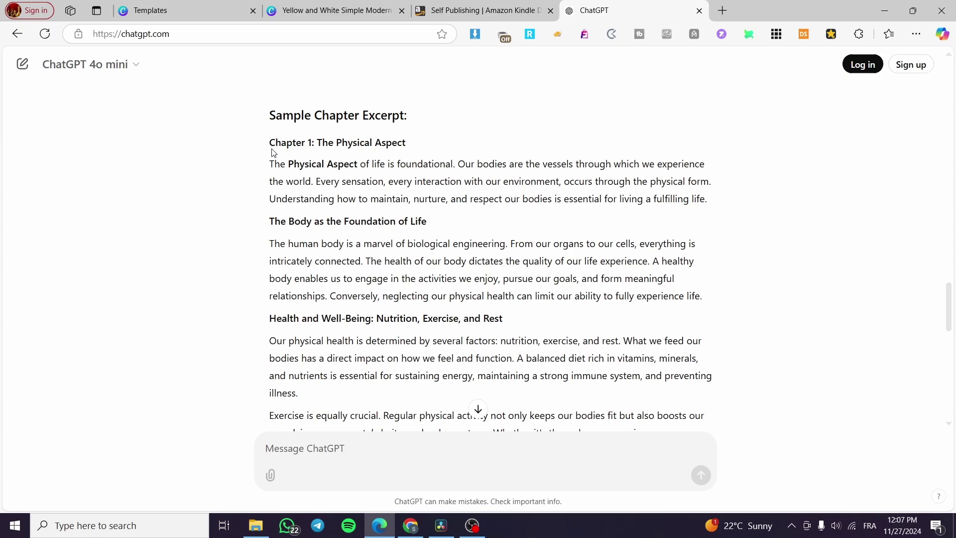
pyautogui.moveTo(271, 143); pyautogui.dragTo(555, 264)
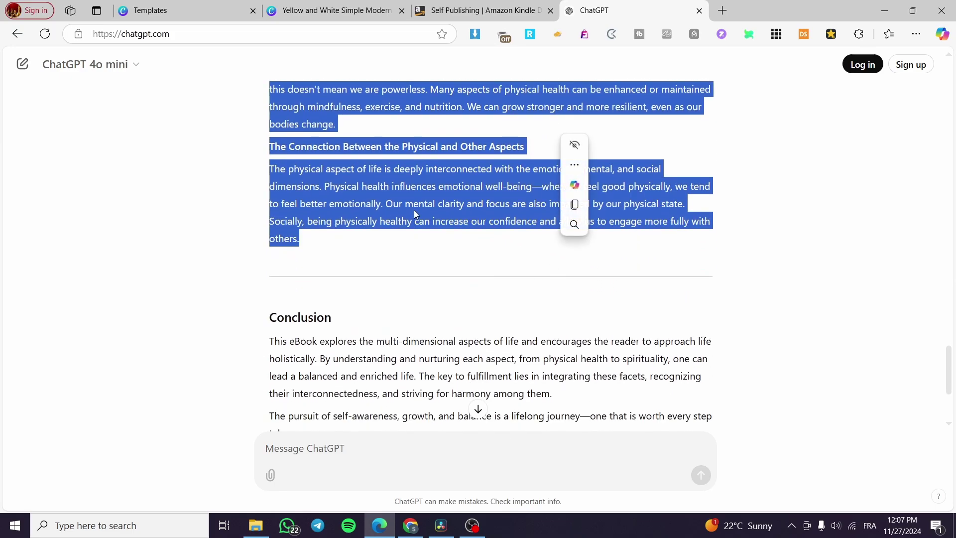
pyautogui.rightClick(386, 199)
pyautogui.click(455, 215)
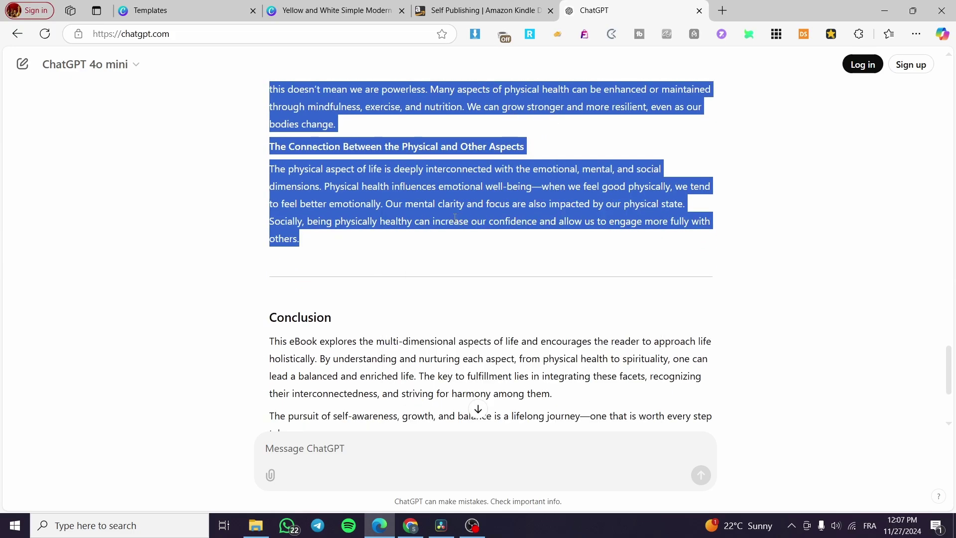
pyautogui.click(381, 17)
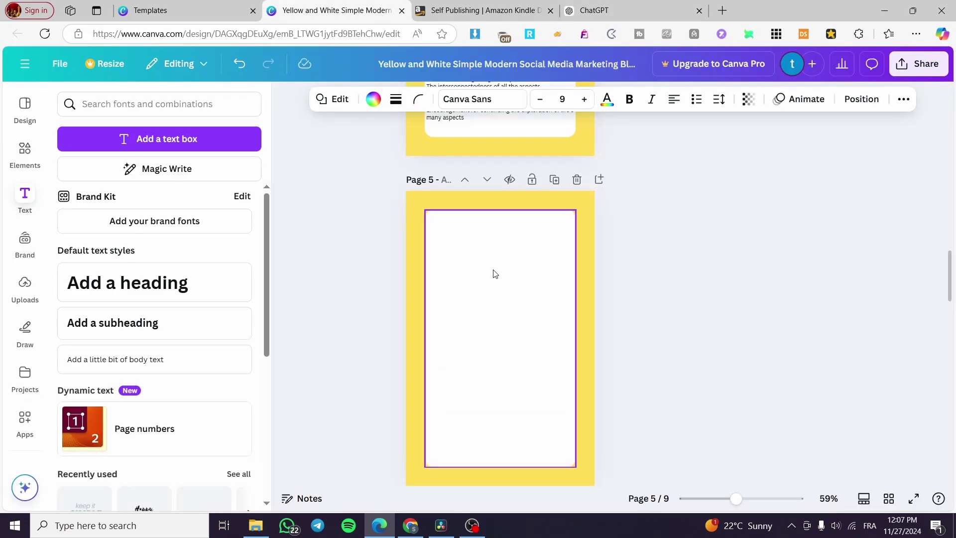
# Step: Try pasting the copied Chapter 1 text straight onto page 5
pyautogui.hotkey('ctrl', 'v')
pyautogui.hotkey('ctrl', 'z')
pyautogui.hotkey('ctrl', 'v')
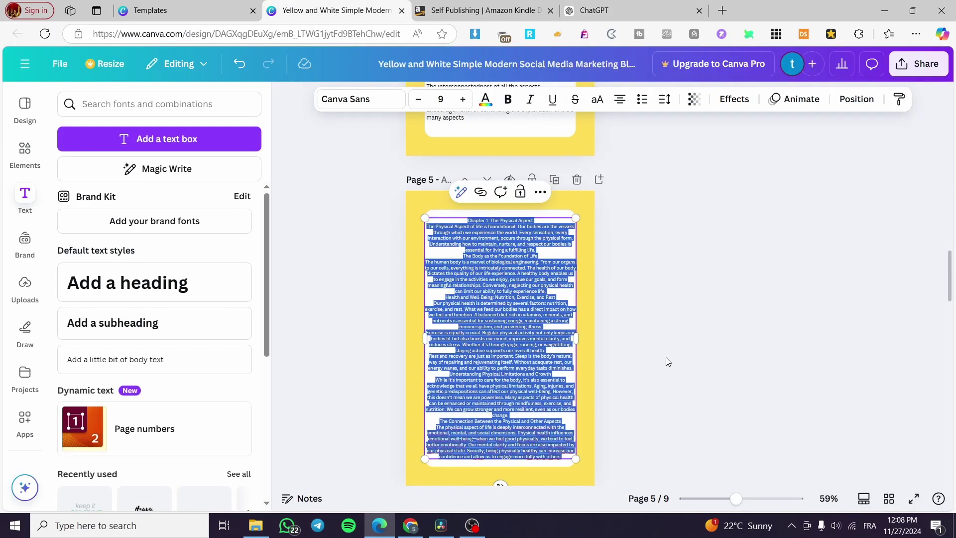
pyautogui.hotkey('ctrl', 'z')
# Step: Add a body text box to page 5, replace its text with the copied Chapter 1 text, and widen it to the page width
pyautogui.click(156, 358)
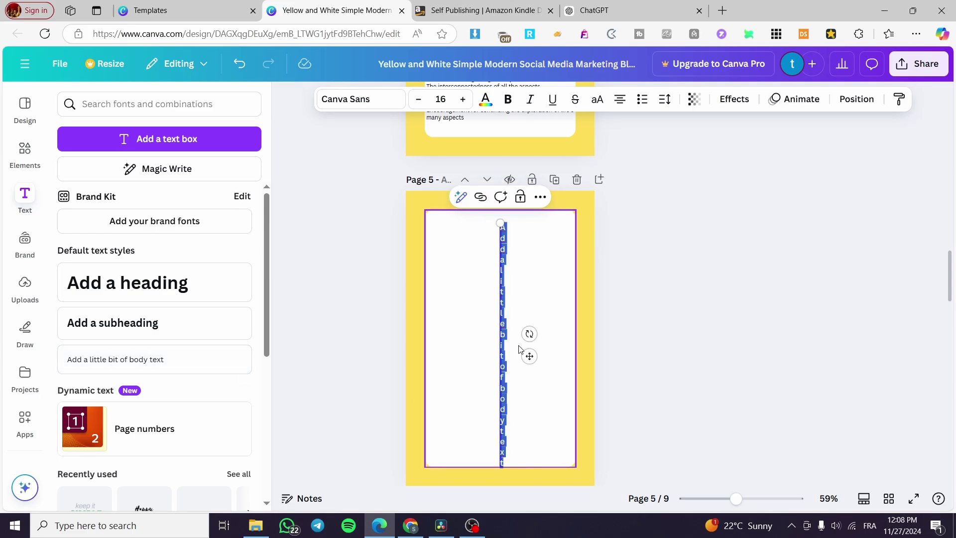
pyautogui.hotkey('ctrl', 'v')
pyautogui.moveTo(501, 278); pyautogui.dragTo(521, 278)
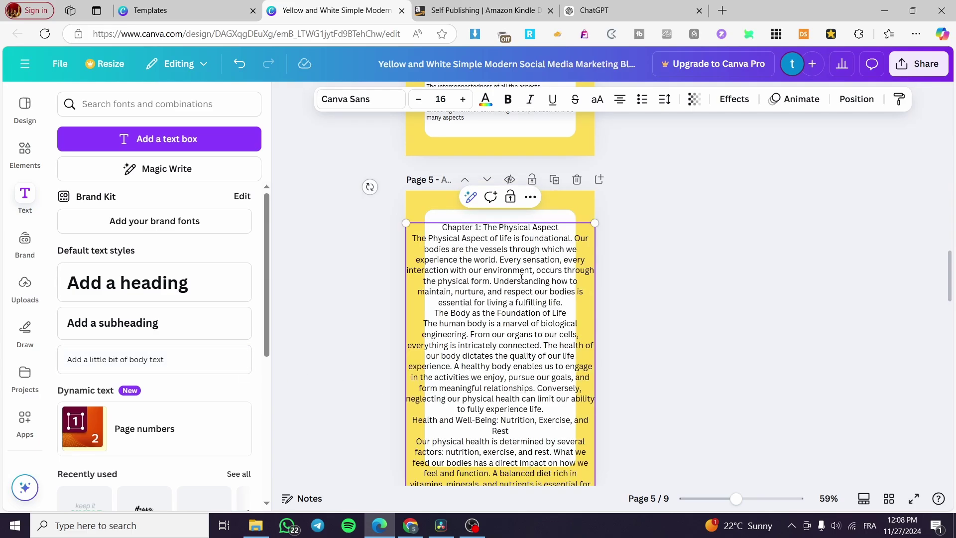
# Step: Scale the Chapter 1 text box down to font size 6.1 so it fits within the height of page 5's white box
pyautogui.scroll(-10, 555, 273)
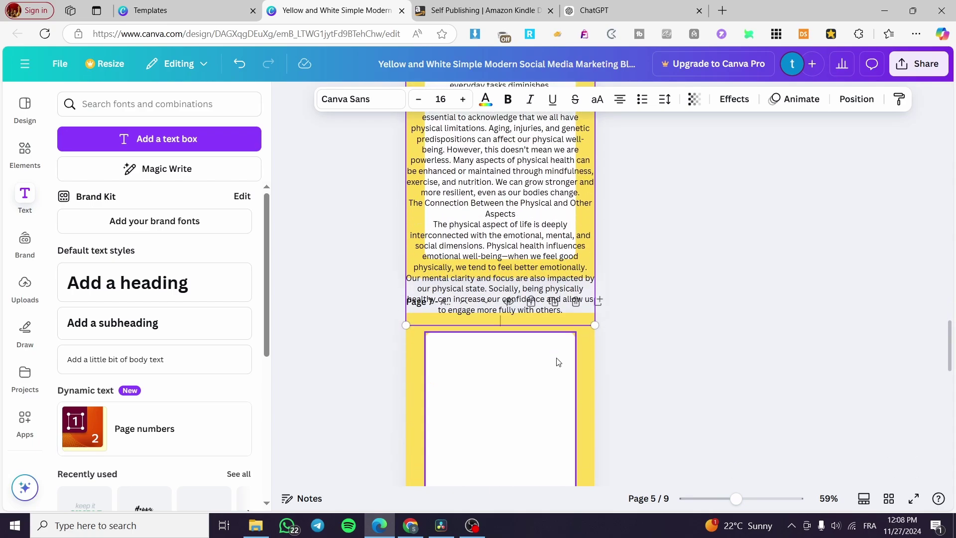
pyautogui.moveTo(589, 286); pyautogui.dragTo(546, 246)
pyautogui.scroll(3, 546, 246)
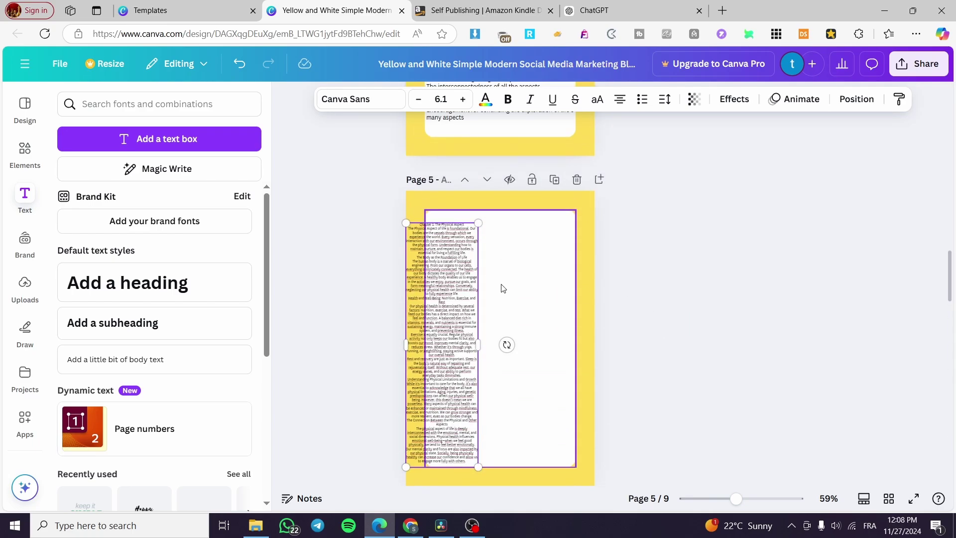
# Step: Widen the Chapter 1 text box on page 5, scale its text to font size 8, and align it with the white box's left edge
pyautogui.moveTo(417, 249); pyautogui.dragTo(578, 349)
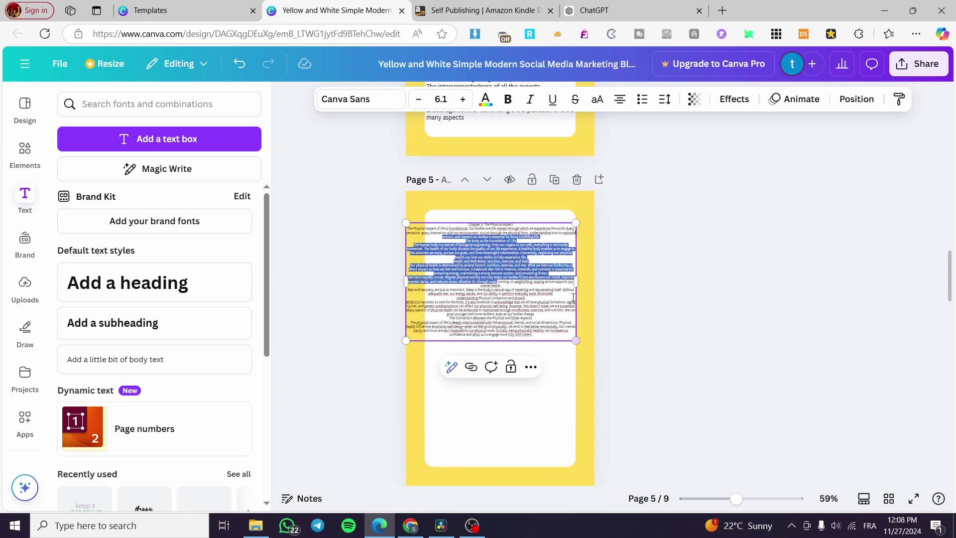
pyautogui.moveTo(576, 280); pyautogui.dragTo(533, 274)
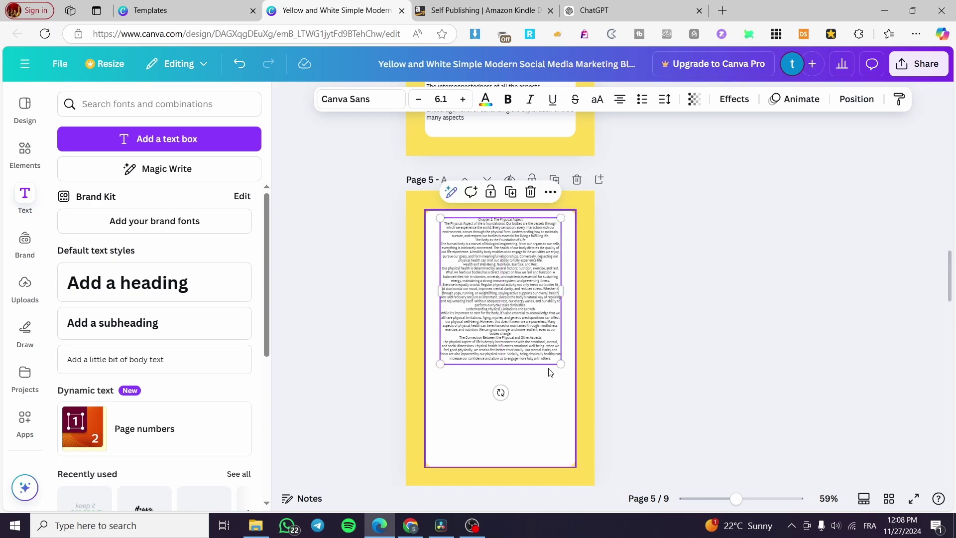
pyautogui.moveTo(558, 366); pyautogui.dragTo(600, 412)
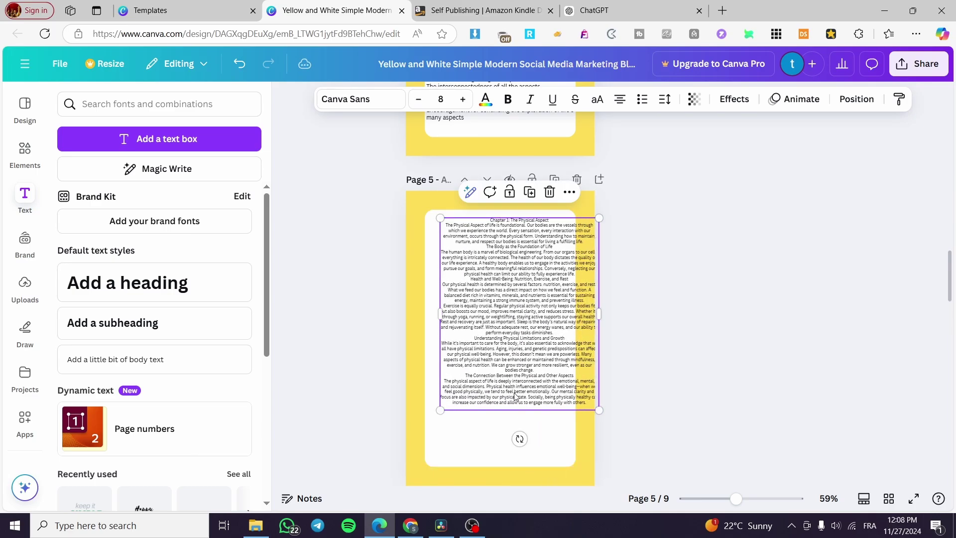
pyautogui.moveTo(516, 378); pyautogui.dragTo(500, 378)
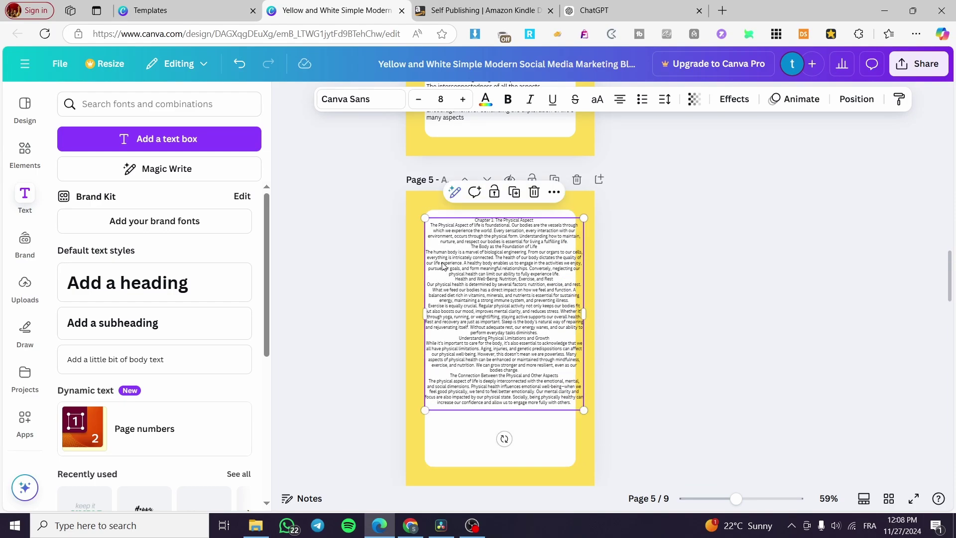
# Step: Copy the page 5 text from "Understanding Physical Limitations and Growth" to the end and paste it onto page 6
pyautogui.click(454, 279)
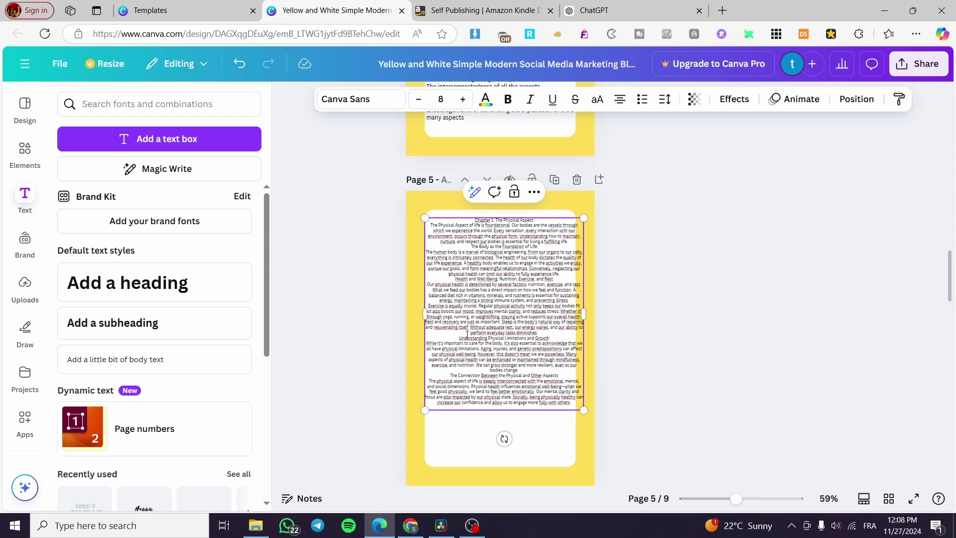
pyautogui.moveTo(456, 339); pyautogui.dragTo(487, 344)
pyautogui.moveTo(563, 392); pyautogui.dragTo(571, 403)
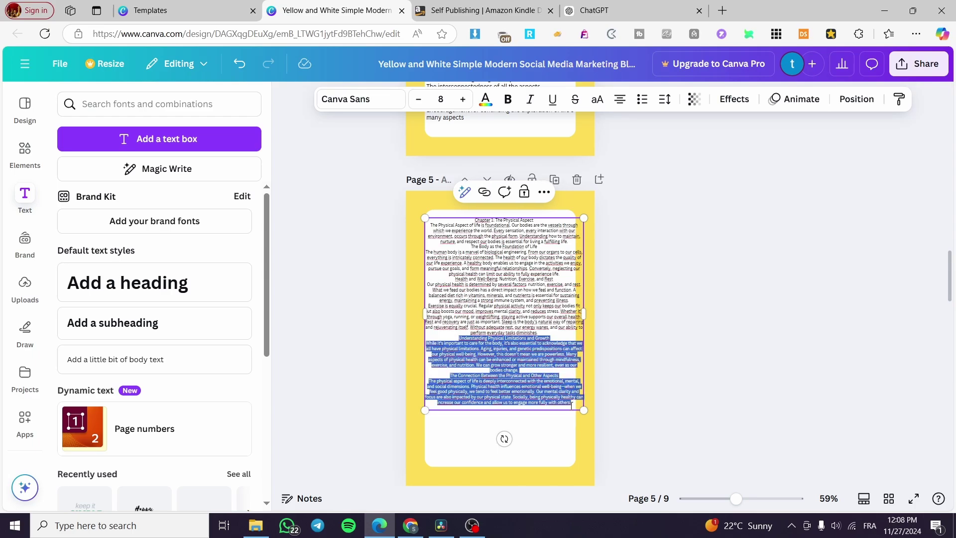
pyautogui.scroll(-5, 555, 397)
pyautogui.click(514, 405)
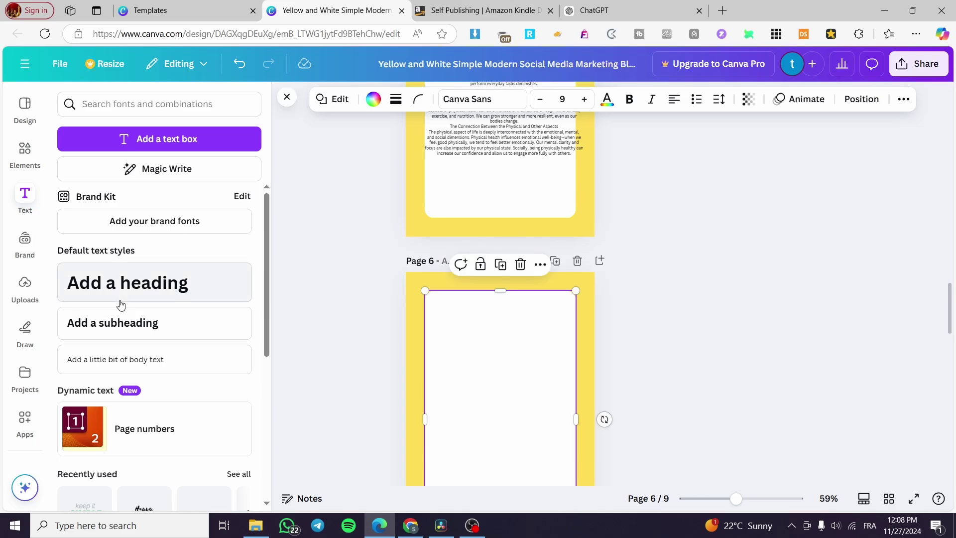
pyautogui.hotkey('ctrl', 'v')
# Step: Delete the section from "Understanding Physical Limitations and Growth" to the end of the page 5 text
pyautogui.scroll(4, 500, 299)
pyautogui.click(551, 331)
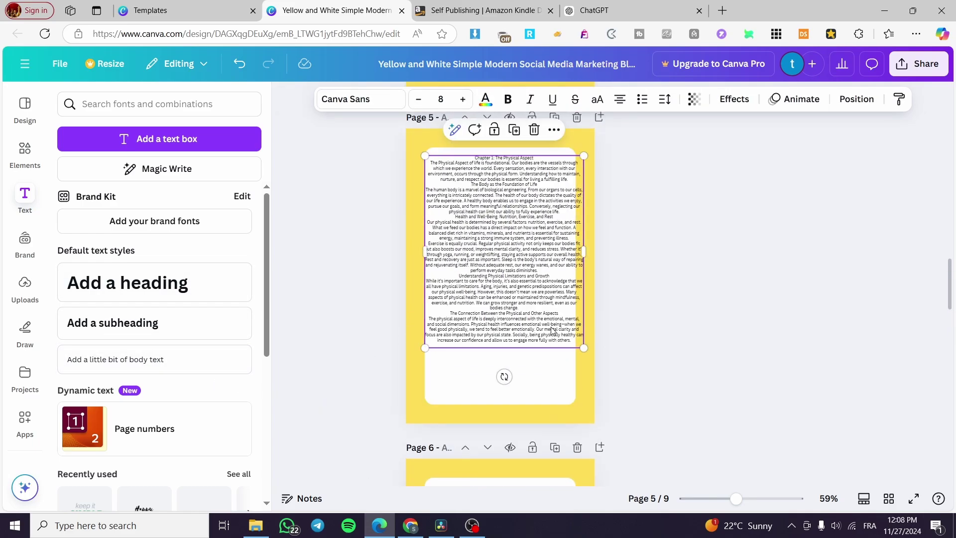
pyautogui.click(463, 307)
pyautogui.moveTo(461, 277); pyautogui.dragTo(571, 343)
pyautogui.press('BackSpace')
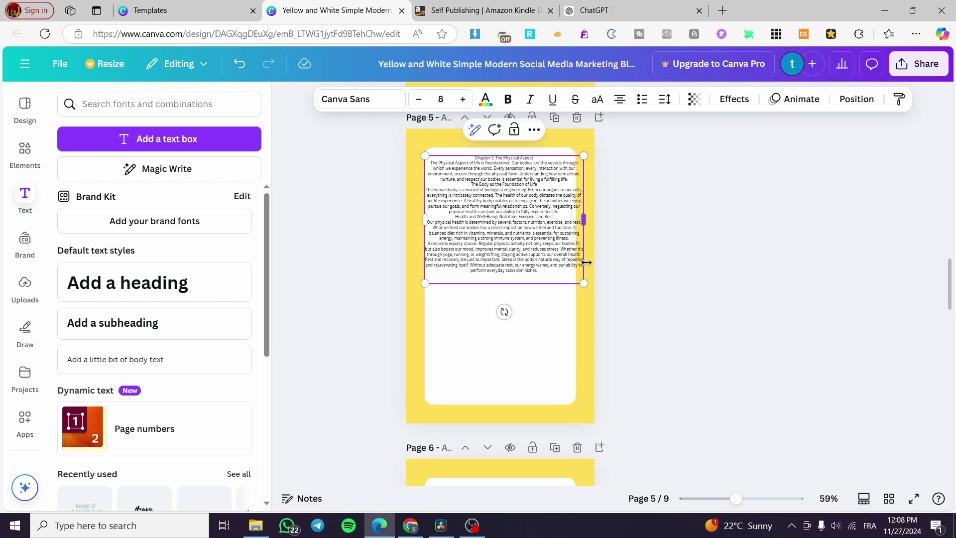
# Step: Narrow the page 5 text box, scale it up to font size 11.3, and move it back within the page
pyautogui.moveTo(584, 225); pyautogui.dragTo(553, 243)
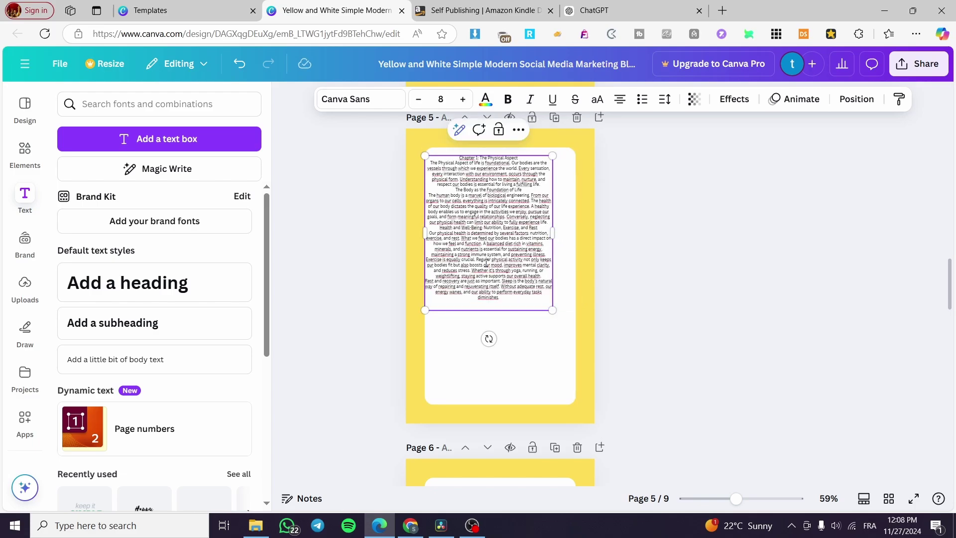
pyautogui.click(651, 301)
pyautogui.moveTo(553, 302); pyautogui.dragTo(618, 374)
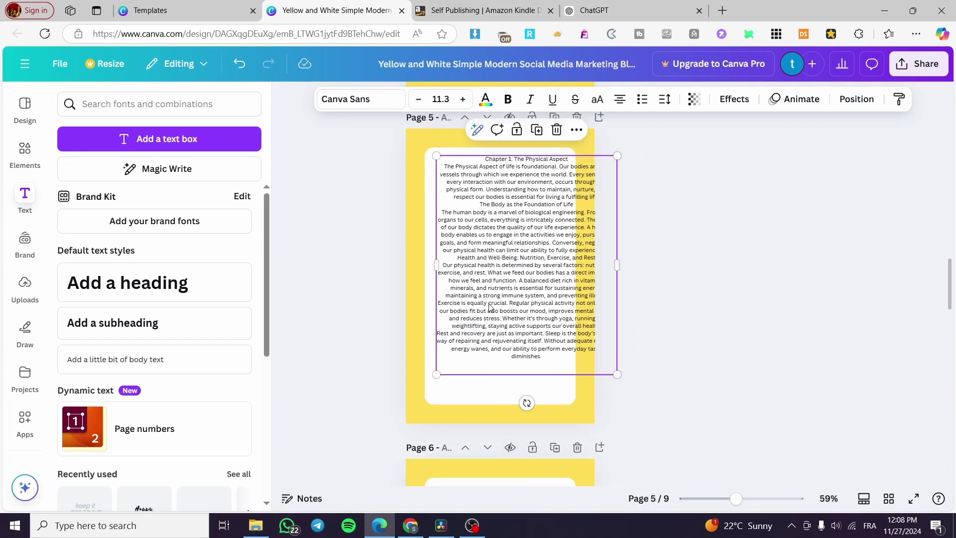
pyautogui.moveTo(489, 305); pyautogui.dragTo(467, 302)
# Step: Widen the white box on page 5 on both sides so it nearly spans the text's width
pyautogui.click(500, 391)
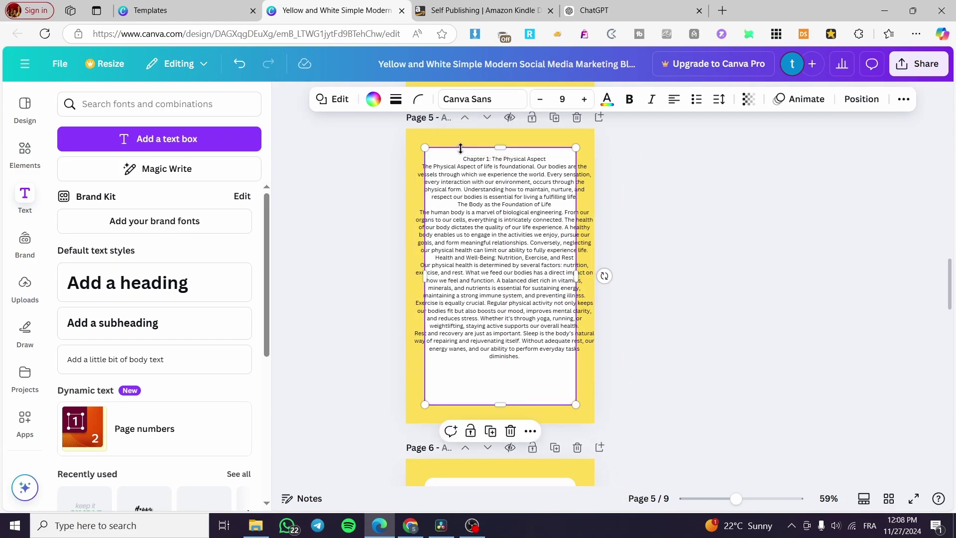
pyautogui.moveTo(418, 279); pyautogui.dragTo(414, 279)
pyautogui.moveTo(576, 277)
pyautogui.mouseDown()
pyautogui.moveTo(604, 276)
pyautogui.moveTo(590, 279)
pyautogui.mouseUp()
pyautogui.moveTo(506, 267); pyautogui.dragTo(503, 262)
pyautogui.click(665, 249)
# Step: Shift the page 5 text over the widened white box and scale it to font size 11.2
pyautogui.click(535, 232)
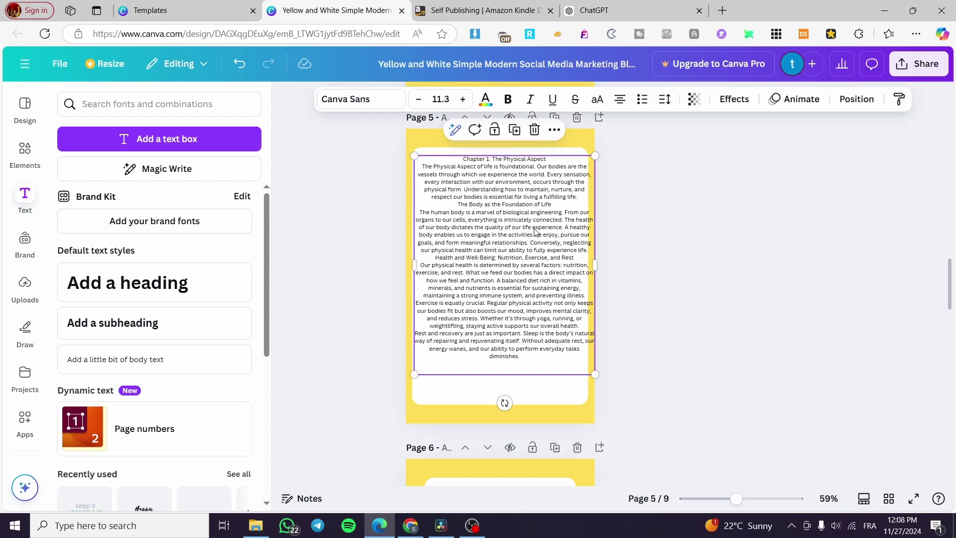
pyautogui.moveTo(535, 232); pyautogui.dragTo(529, 228)
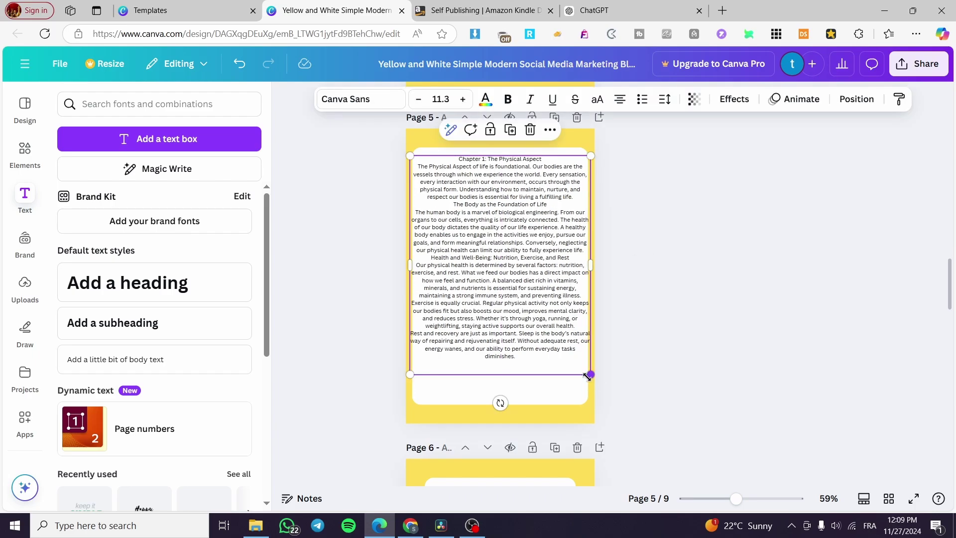
pyautogui.moveTo(588, 377); pyautogui.dragTo(588, 371)
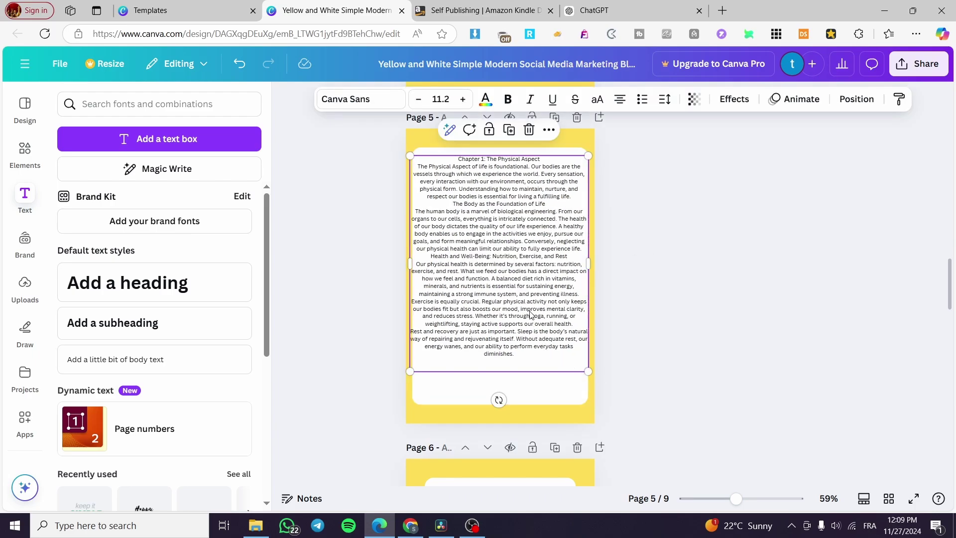
pyautogui.click(670, 313)
# Step: Move the pasted text up into page 6, scale it to font size 12.3, and place it inside the white box
pyautogui.scroll(-5, 537, 319)
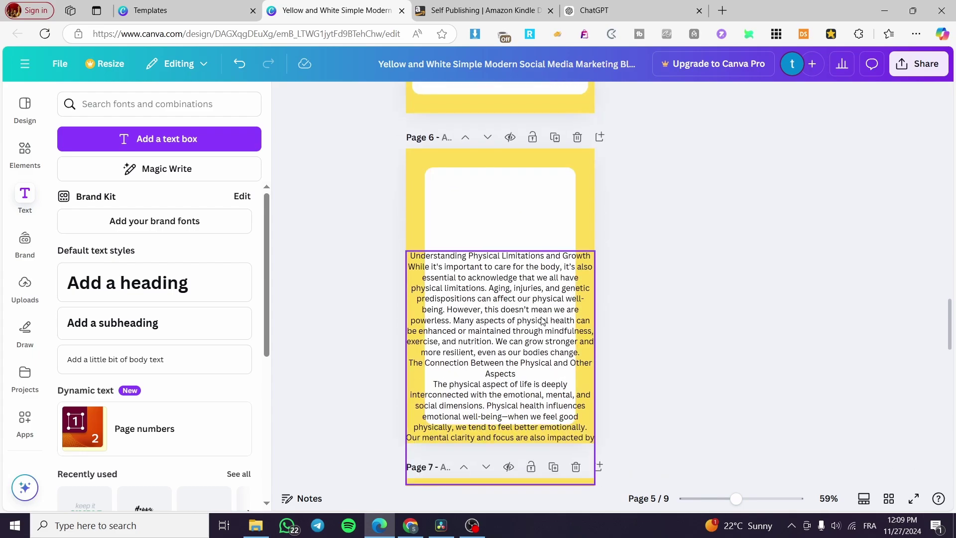
pyautogui.moveTo(517, 321); pyautogui.dragTo(516, 238)
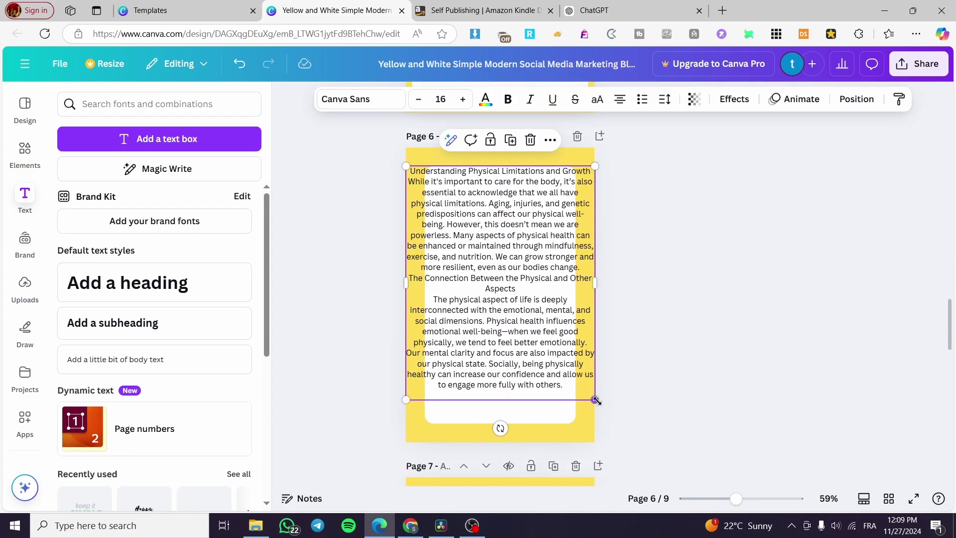
pyautogui.moveTo(596, 400); pyautogui.dragTo(552, 345)
pyautogui.moveTo(504, 295); pyautogui.dragTo(522, 339)
pyautogui.click(717, 303)
# Step: Delete the three blank pages after page 6
pyautogui.scroll(-10, 664, 321)
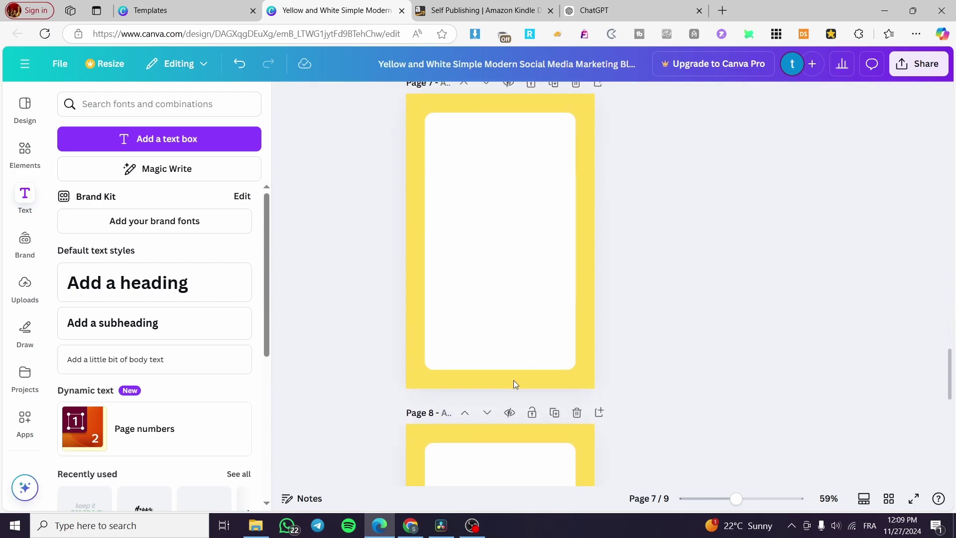
pyautogui.click(575, 298)
pyautogui.click(572, 298)
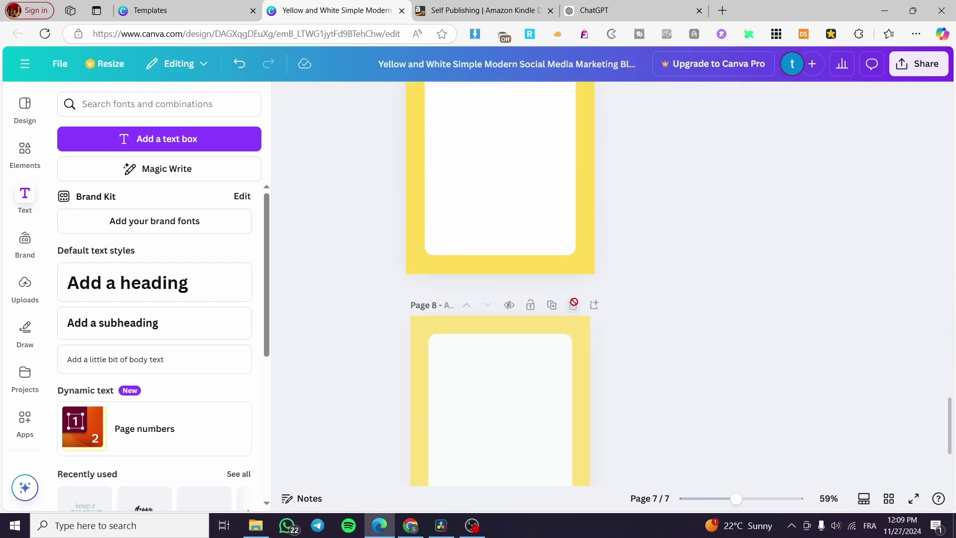
pyautogui.click(576, 130)
# Step: Scale the page 5 text box down to fit the white box's width and raise its font size to 11.4
pyautogui.scroll(10, 602, 345)
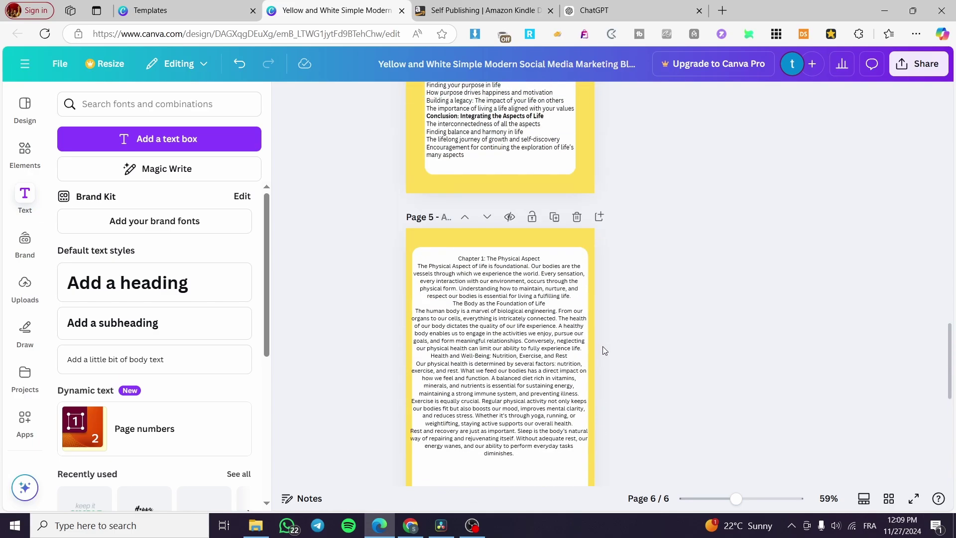
pyautogui.click(534, 294)
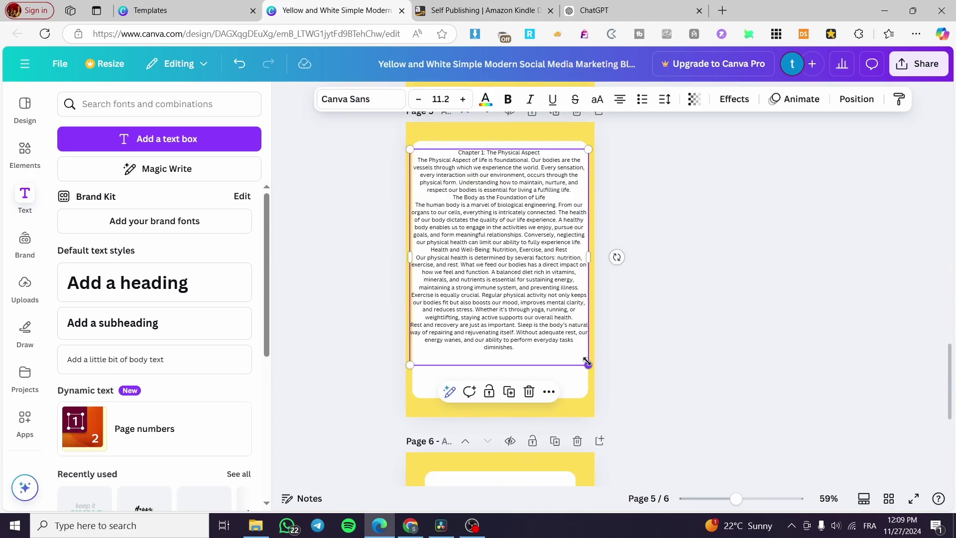
pyautogui.moveTo(588, 363); pyautogui.dragTo(576, 350)
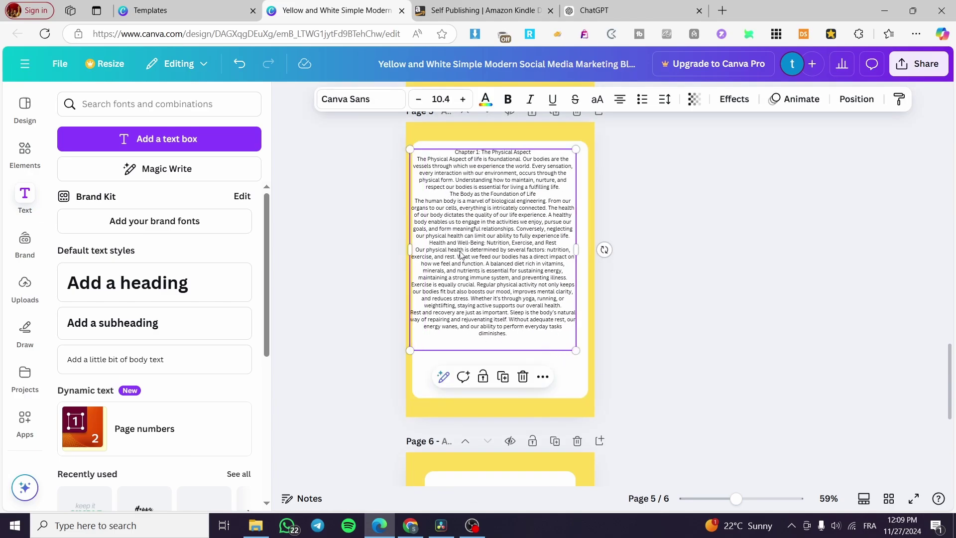
pyautogui.click(463, 99)
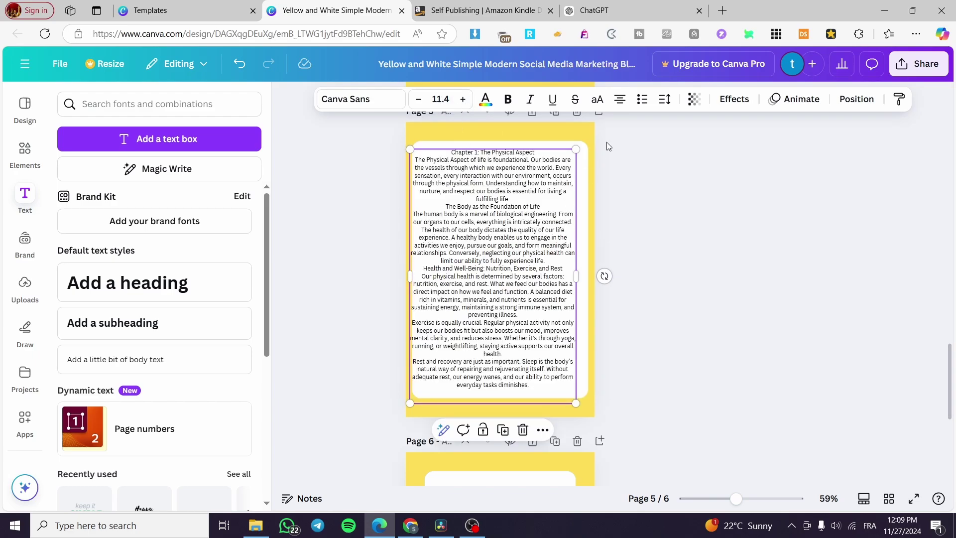
# Step: Justify the Chapter 1 text on page 5 and centre its text box over the white box
pyautogui.click(620, 106)
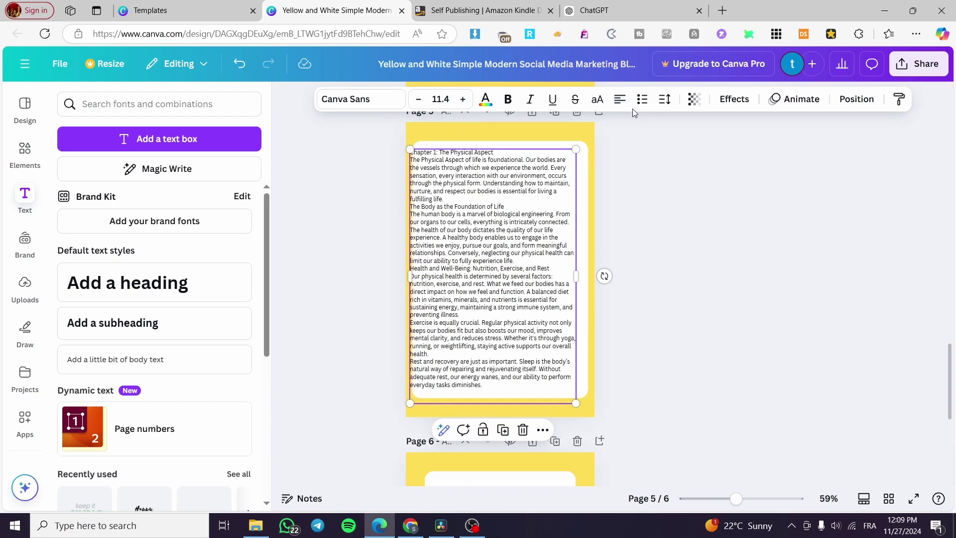
pyautogui.click(622, 102)
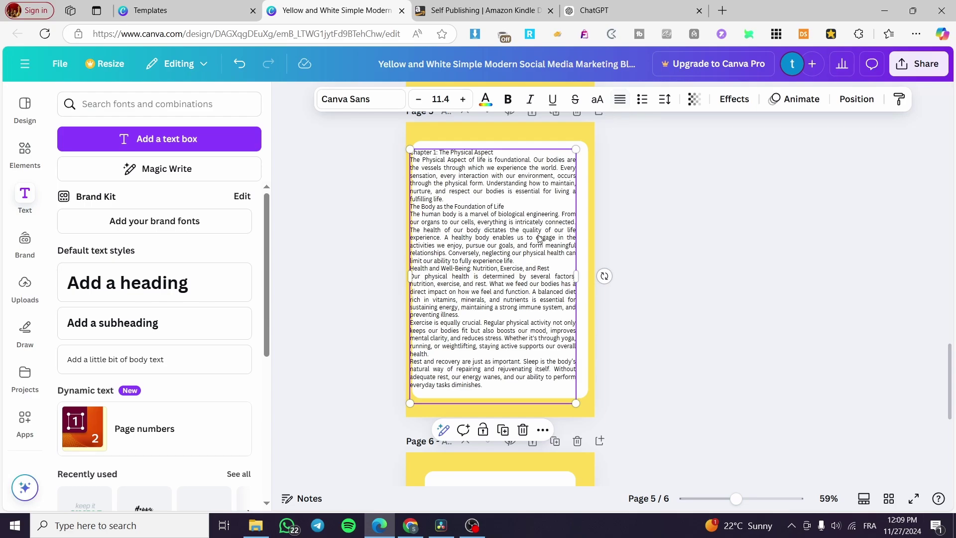
pyautogui.moveTo(497, 280); pyautogui.dragTo(504, 279)
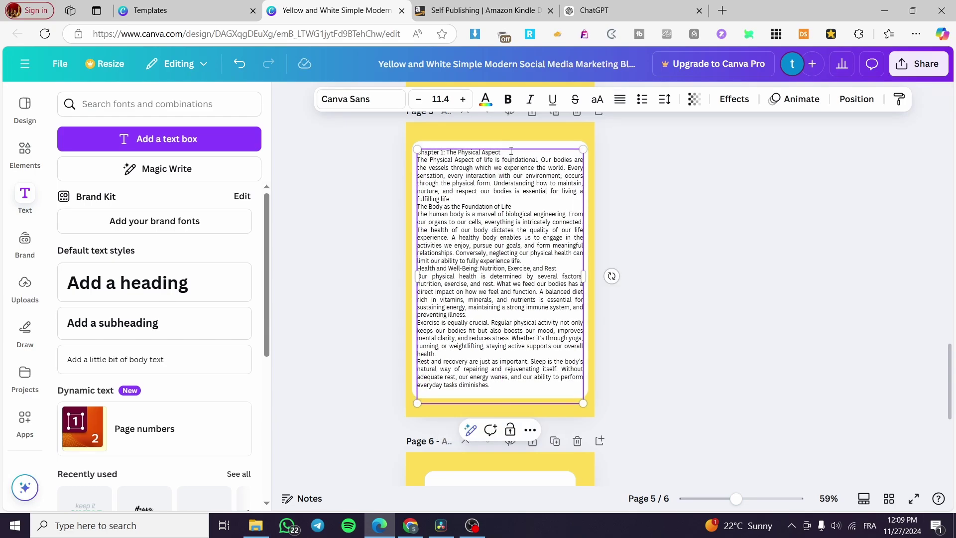
pyautogui.doubleClick(495, 151)
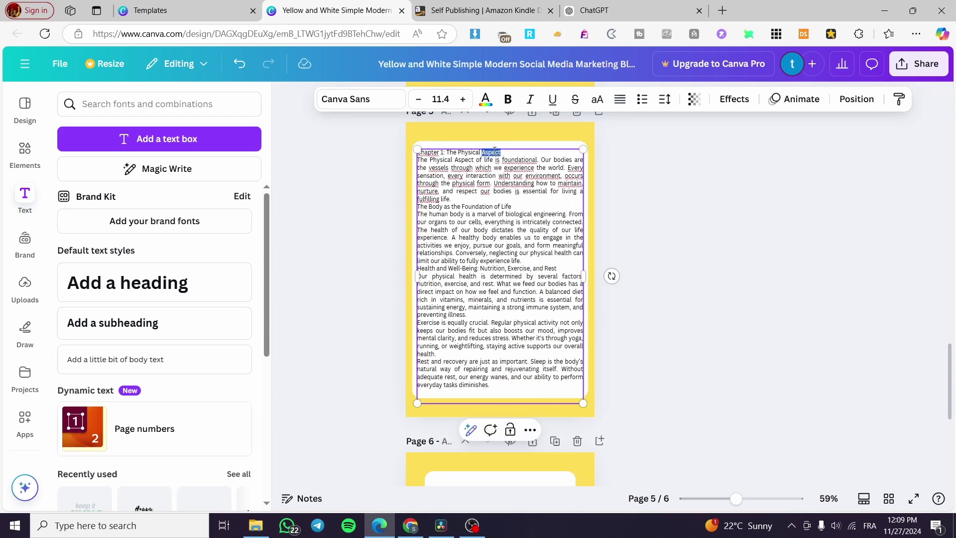
pyautogui.click(633, 279)
# Step: Justify the text on page 6 and adjust its text box width to stay within the white box
pyautogui.scroll(-5, 705, 418)
pyautogui.click(567, 374)
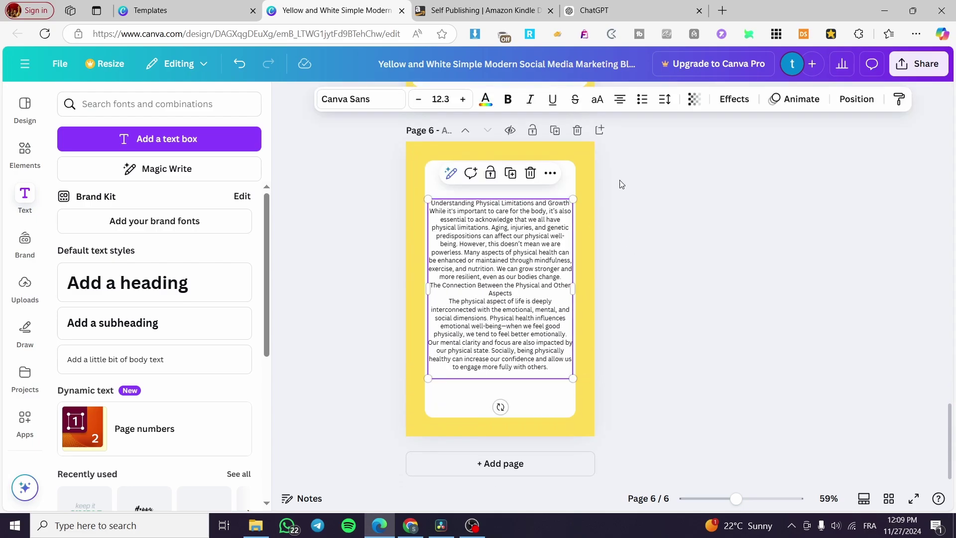
pyautogui.click(626, 101)
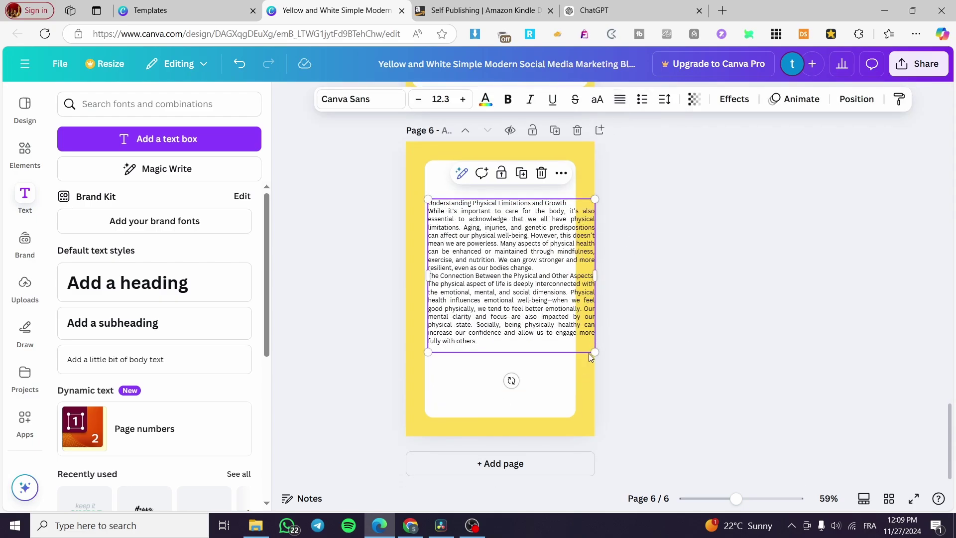
pyautogui.moveTo(594, 276); pyautogui.dragTo(641, 273)
pyautogui.click(640, 273)
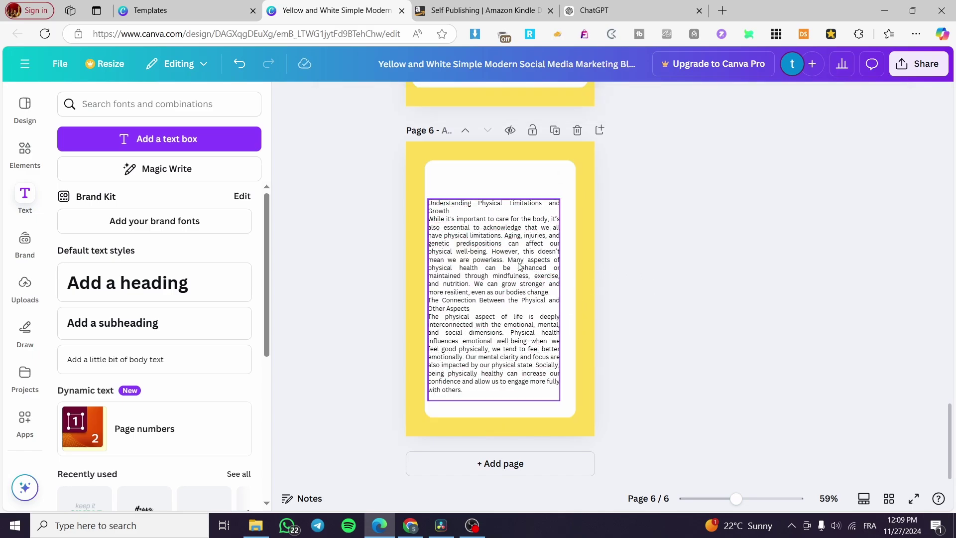
# Step: Move the page 6 text up and scale it to font size 14 so it fills the white box
pyautogui.moveTo(518, 263); pyautogui.dragTo(522, 233)
pyautogui.moveTo(566, 375); pyautogui.dragTo(568, 405)
pyautogui.moveTo(543, 355); pyautogui.dragTo(537, 358)
pyautogui.moveTo(576, 409); pyautogui.dragTo(575, 408)
pyautogui.click(686, 291)
# Step: Narrow the page 6 text box slightly and centre it on the page
pyautogui.click(520, 303)
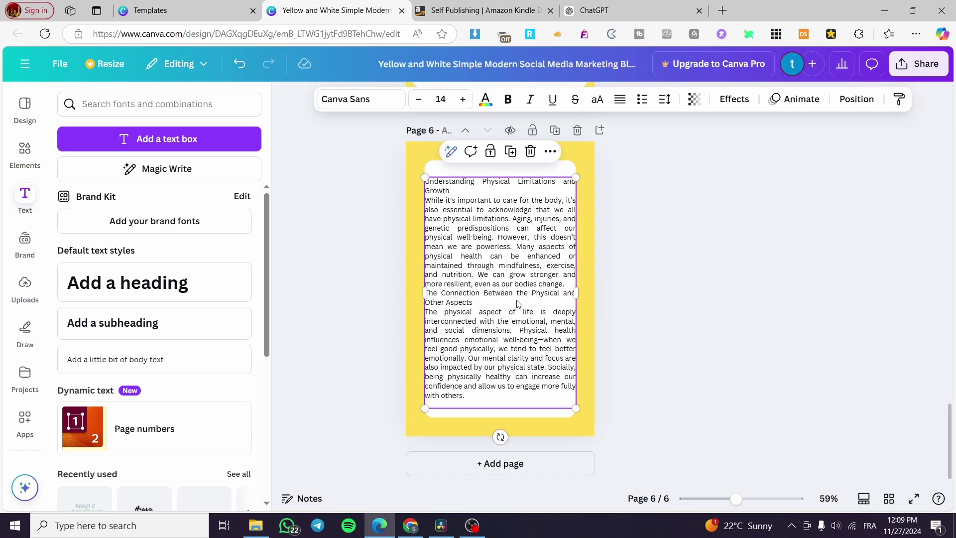
pyautogui.moveTo(576, 292); pyautogui.dragTo(536, 289)
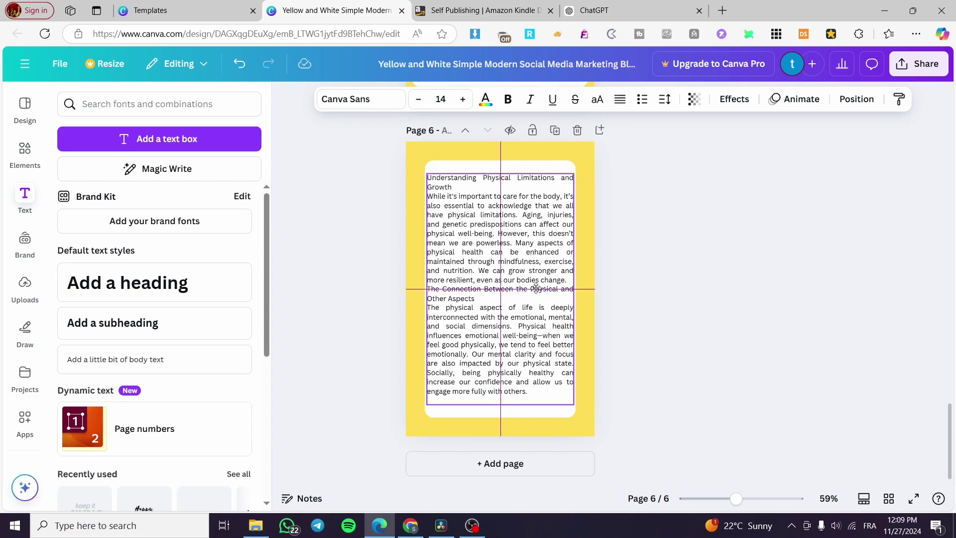
pyautogui.click(693, 325)
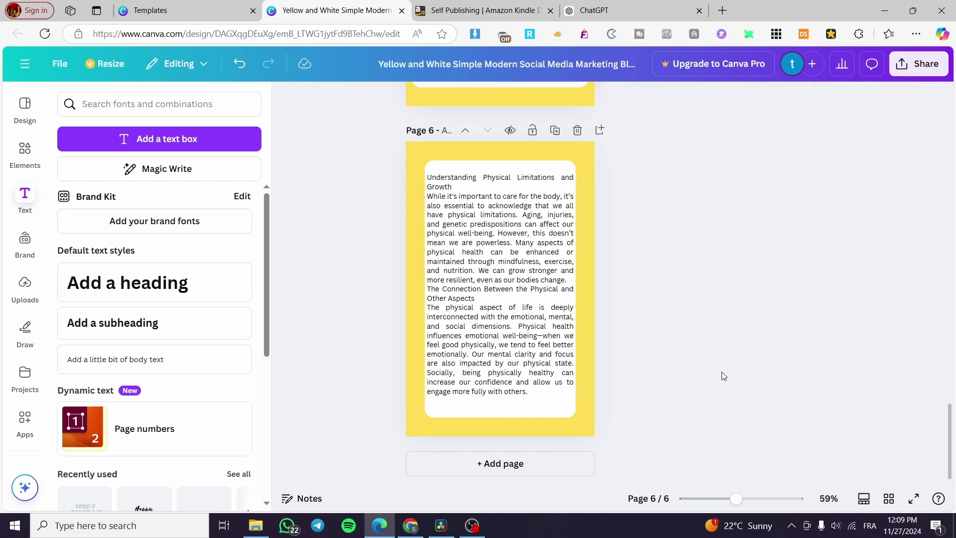
# Step: Review the ebook's pages from page 6 back up to the cover
pyautogui.scroll(15, 724, 376)
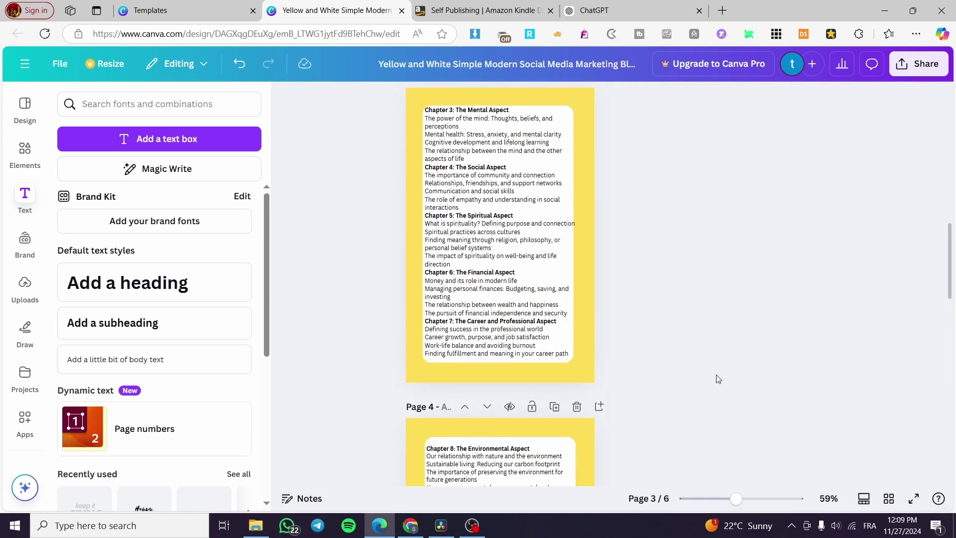
pyautogui.scroll(10, 718, 379)
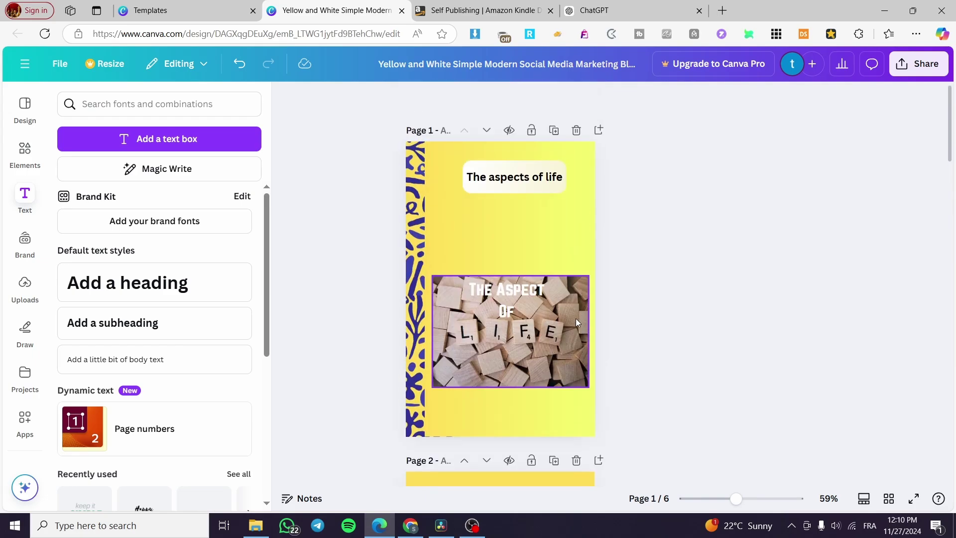
# Step: Move the cover photo and its caption up towards the middle, centre them, and correct the caption to "The Aspects Of"
pyautogui.moveTo(524, 345); pyautogui.dragTo(521, 254)
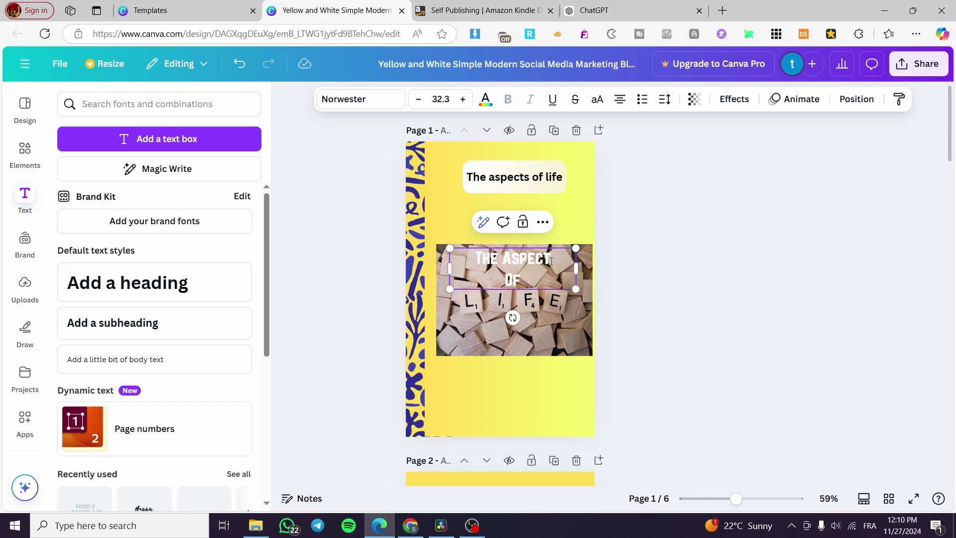
pyautogui.click(551, 261)
pyautogui.write('s')
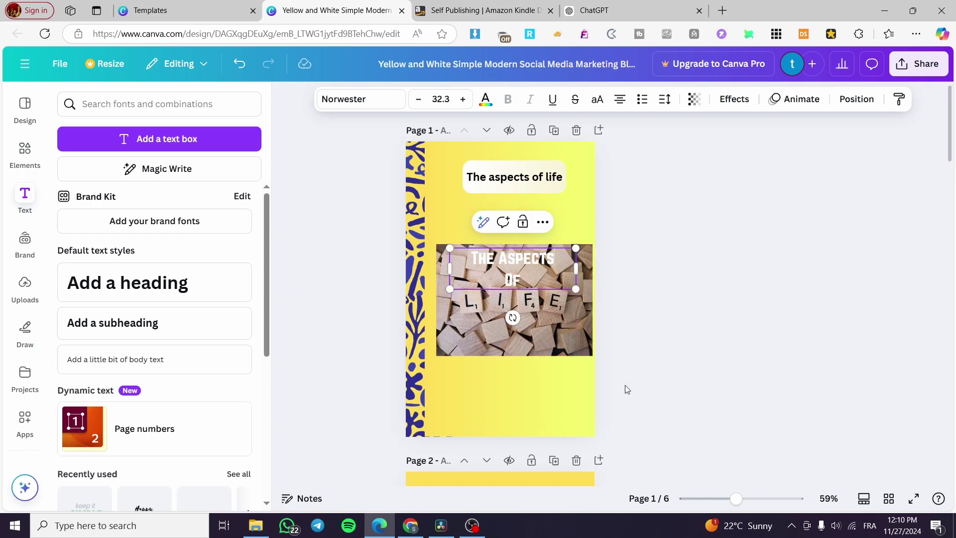
pyautogui.moveTo(557, 318); pyautogui.dragTo(548, 312)
pyautogui.click(548, 281)
pyautogui.moveTo(545, 262); pyautogui.dragTo(543, 255)
# Step: Group the cover title with its white box and centre the group above the photo
pyautogui.click(547, 172)
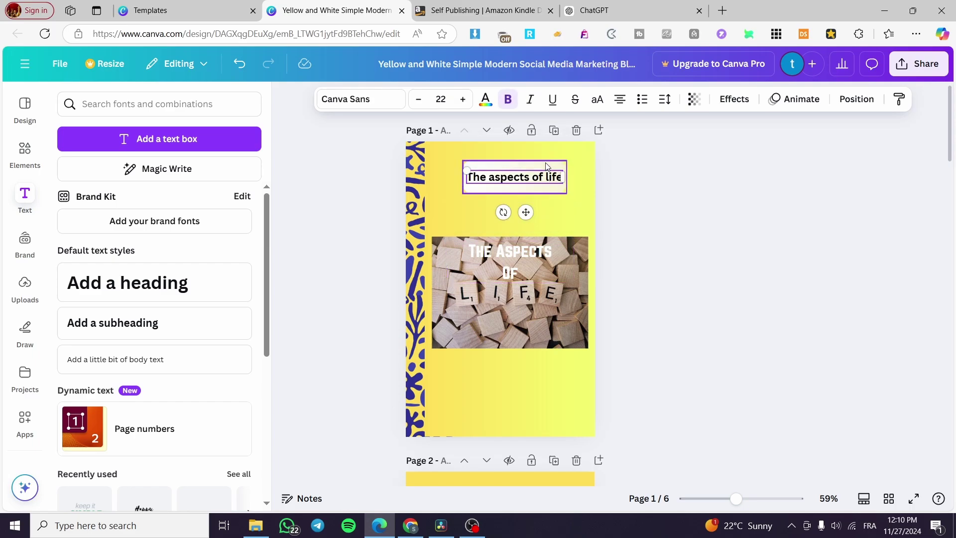
pyautogui.keyDown('shift'); pyautogui.click(545, 164); pyautogui.keyUp('shift')
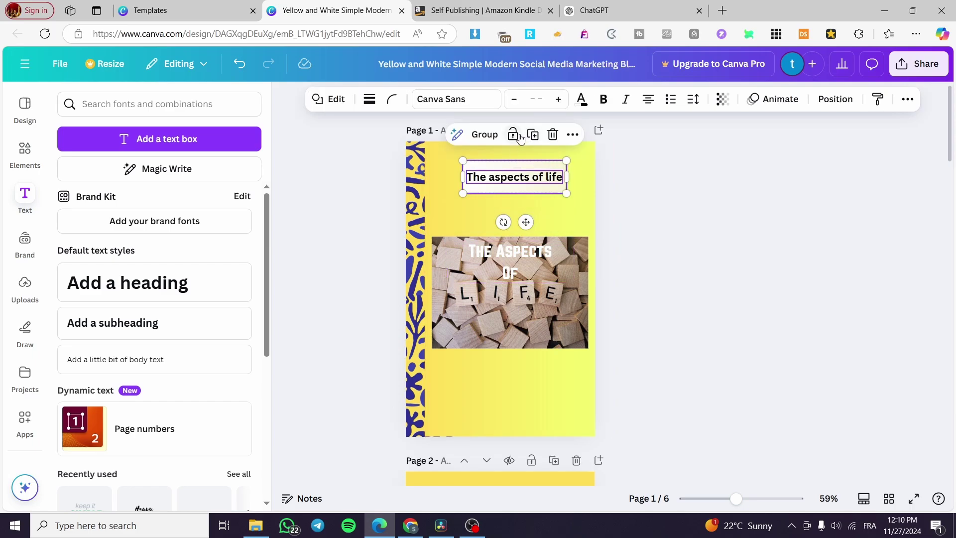
pyautogui.click(485, 134)
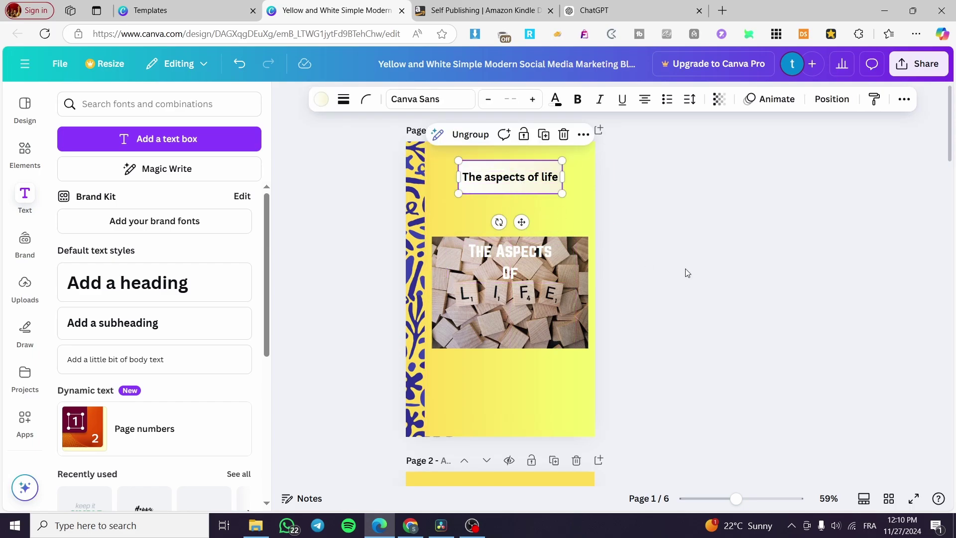
pyautogui.click(726, 277)
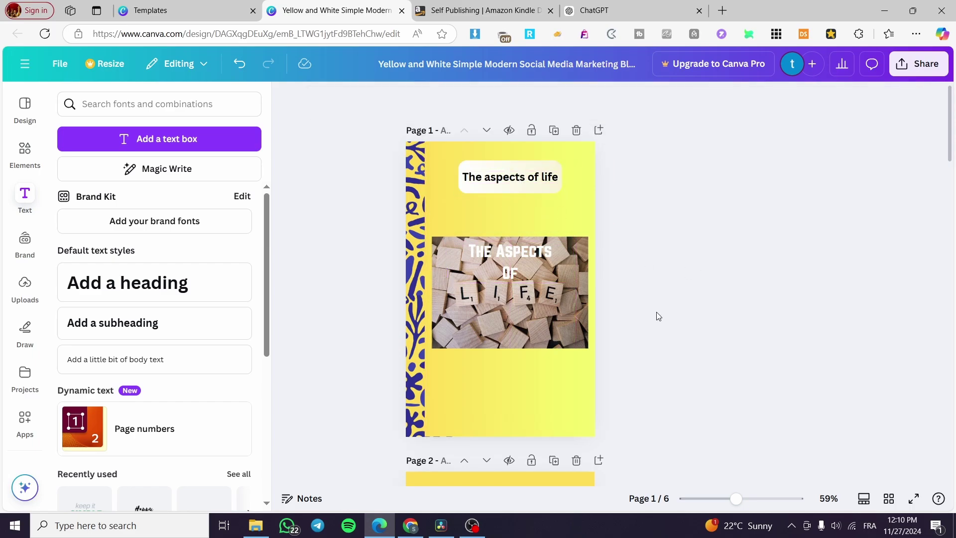
# Step: Ungroup the cover title from its white box and undo a trial duplicate of the two
pyautogui.click(525, 180)
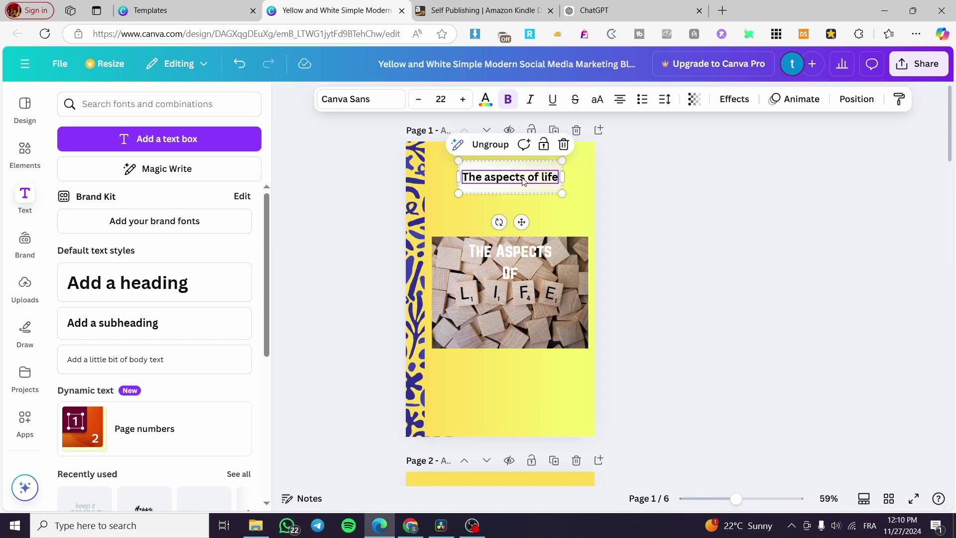
pyautogui.click(502, 145)
pyautogui.moveTo(548, 184); pyautogui.dragTo(554, 191)
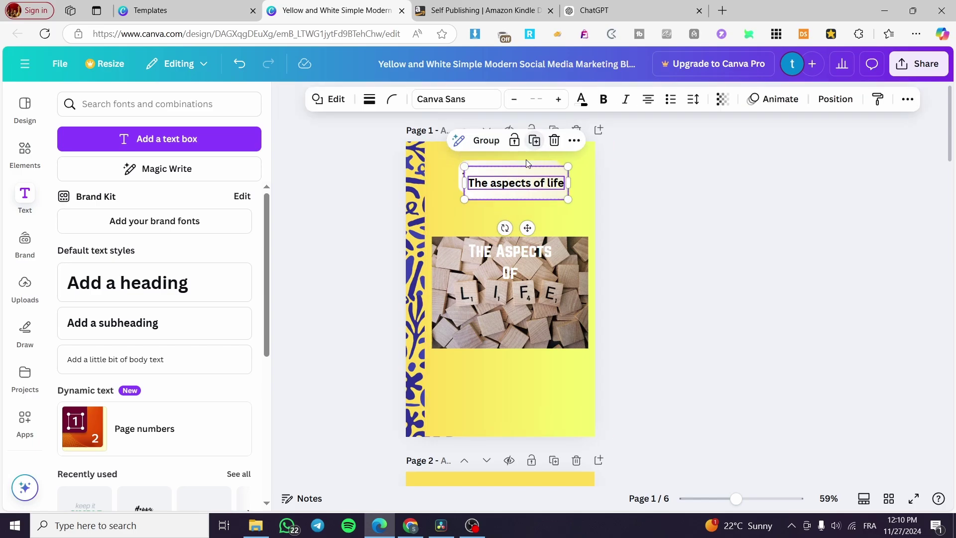
pyautogui.hotkey('ctrl', 'z')
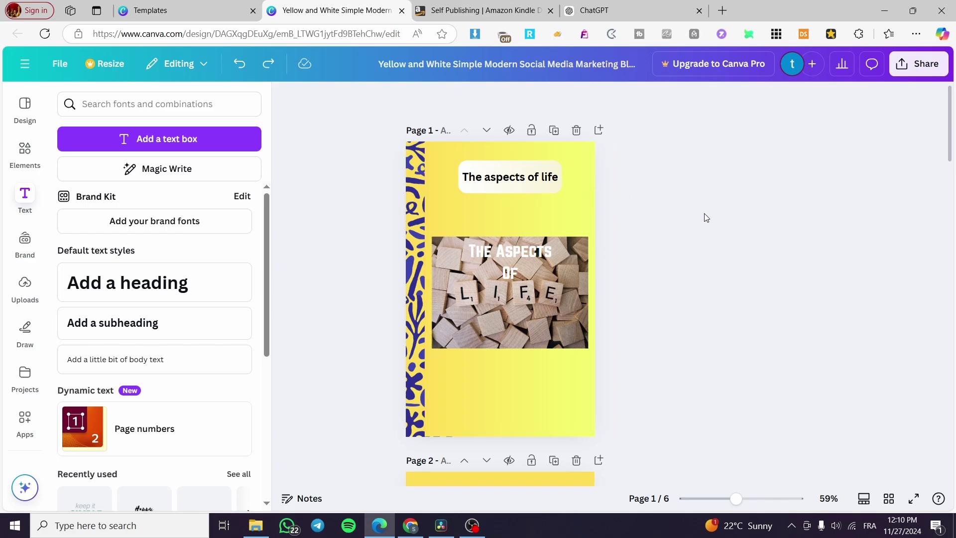
# Step: Copy the title text to the lower part of the cover, centred, and replace its wording with the author's full name
pyautogui.click(511, 170)
pyautogui.moveTo(521, 212); pyautogui.dragTo(510, 431)
pyautogui.doubleClick(516, 388)
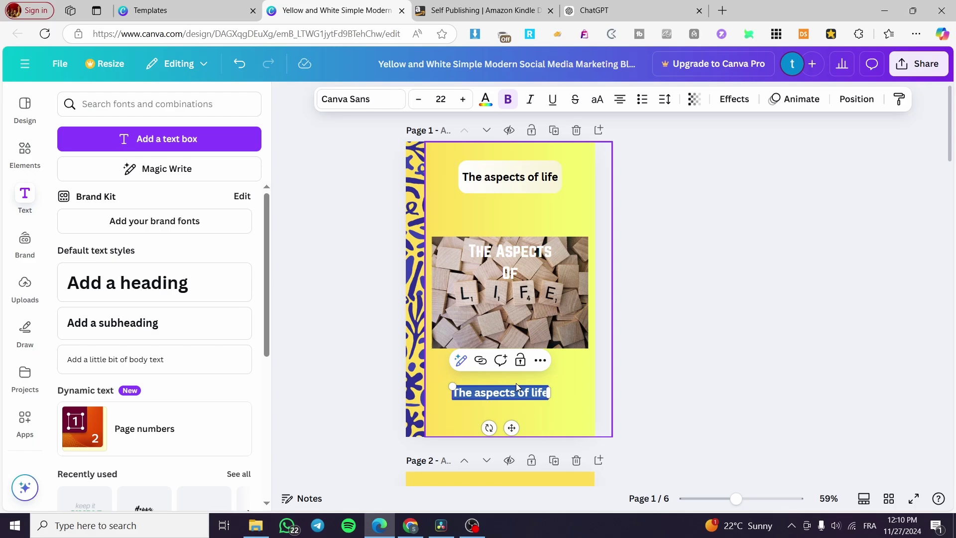
pyautogui.write('Jack s')
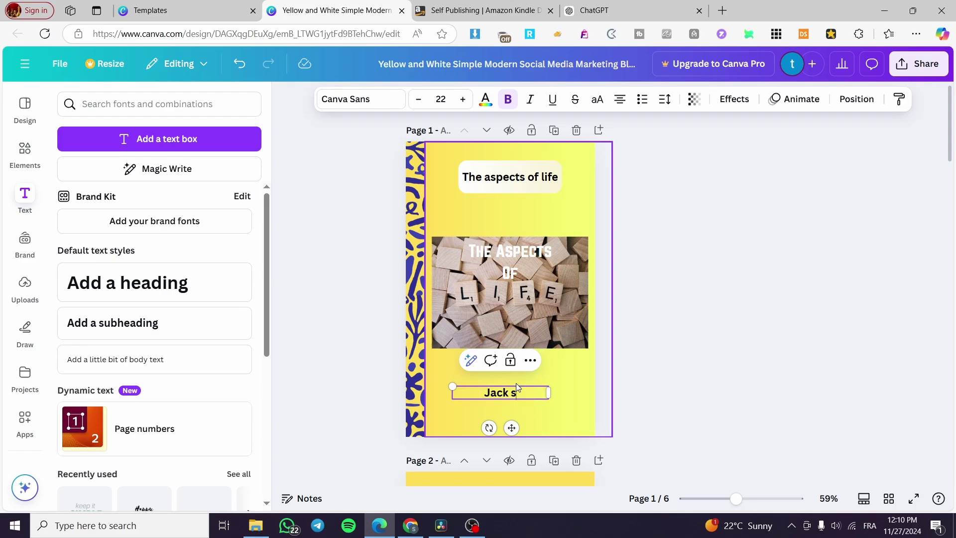
pyautogui.write('mith')
pyautogui.moveTo(511, 427); pyautogui.dragTo(520, 444)
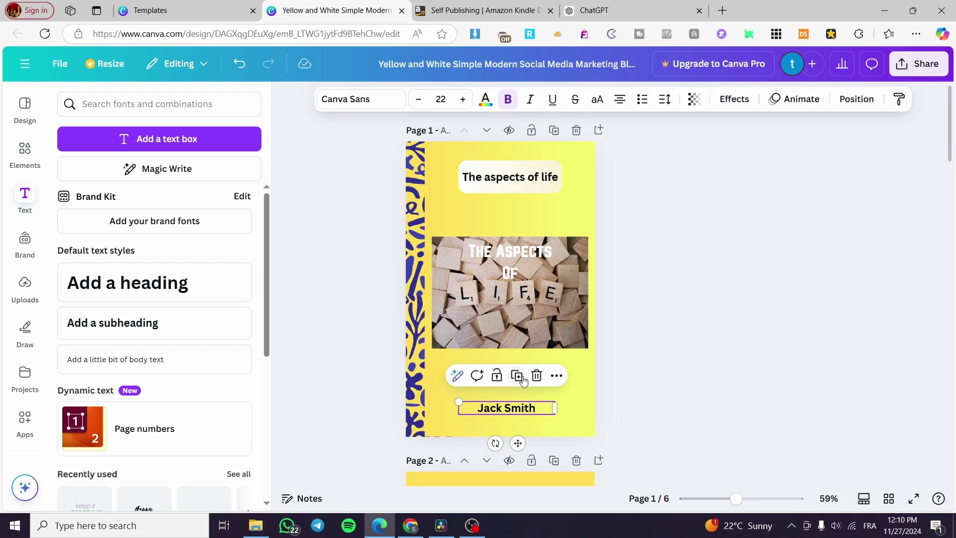
# Step: Duplicate the author text, change the copy to "By", shrink it and place it just above the start of the name
pyautogui.moveTo(514, 413); pyautogui.dragTo(521, 422)
pyautogui.doubleClick(521, 413)
pyautogui.write('By')
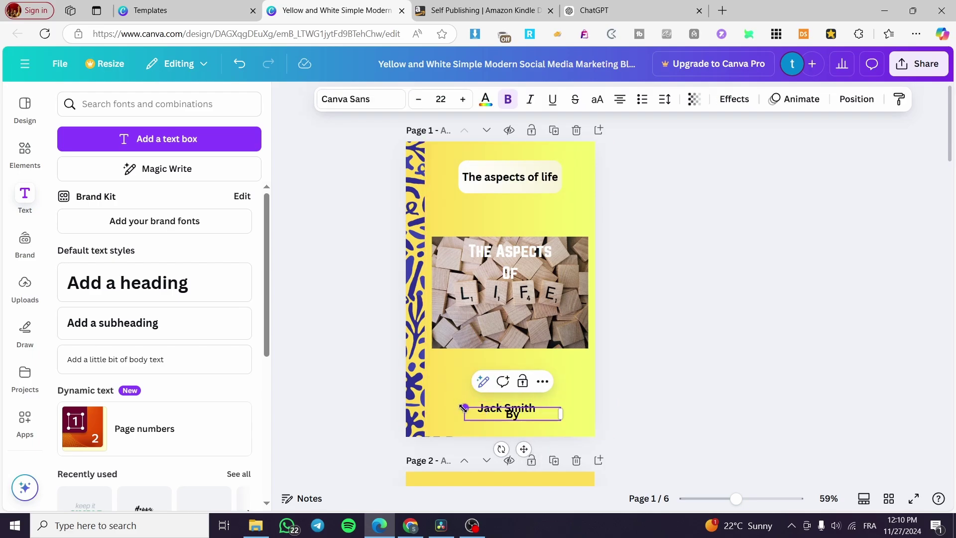
pyautogui.moveTo(463, 408); pyautogui.dragTo(523, 417)
pyautogui.moveTo(548, 449); pyautogui.dragTo(486, 431)
pyautogui.click(694, 422)
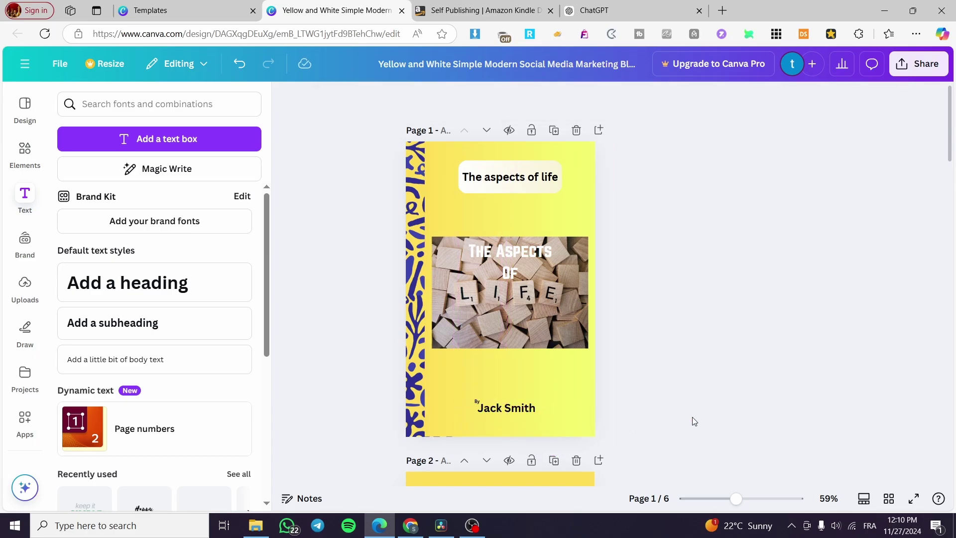
# Step: Download all pages of the ebook as a PDF Print file
pyautogui.click(927, 67)
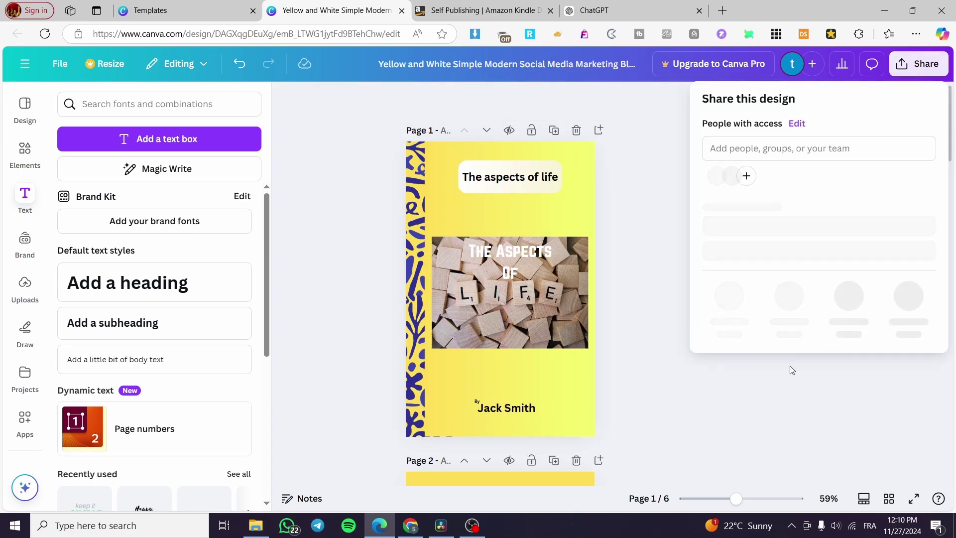
pyautogui.click(873, 266)
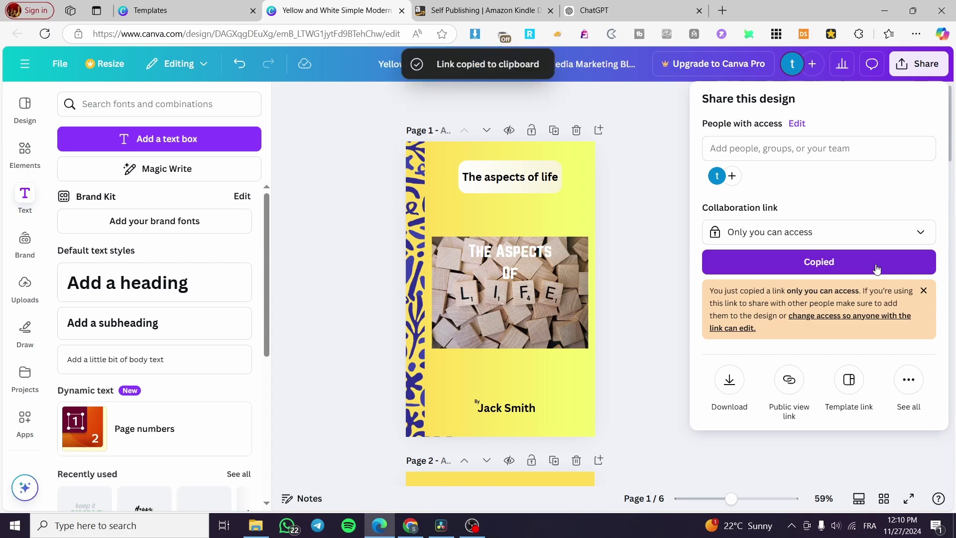
pyautogui.click(923, 290)
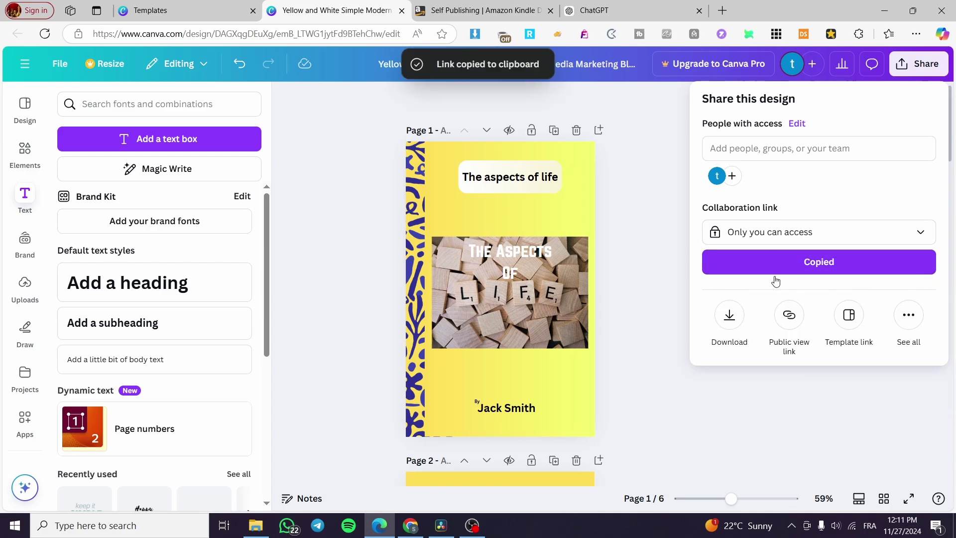
pyautogui.click(730, 315)
pyautogui.click(834, 157)
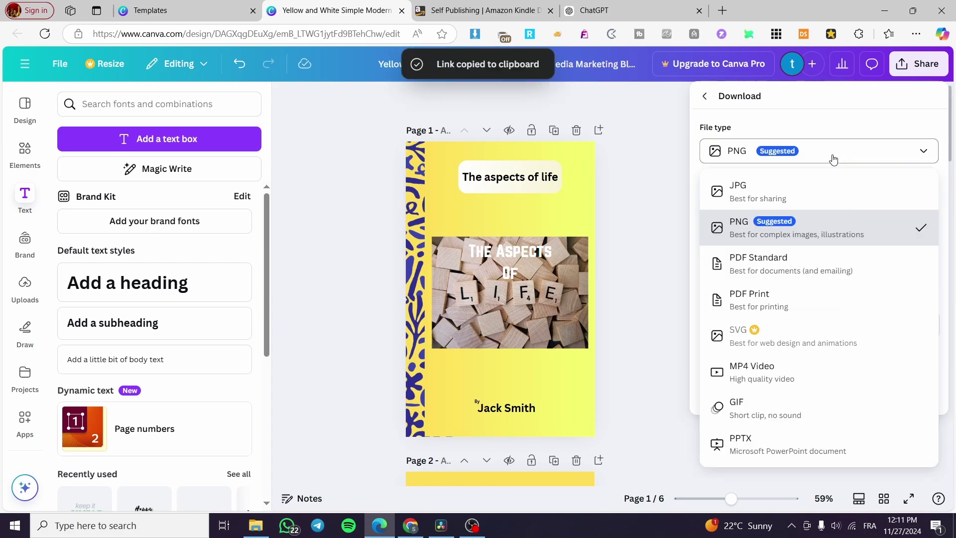
pyautogui.click(805, 315)
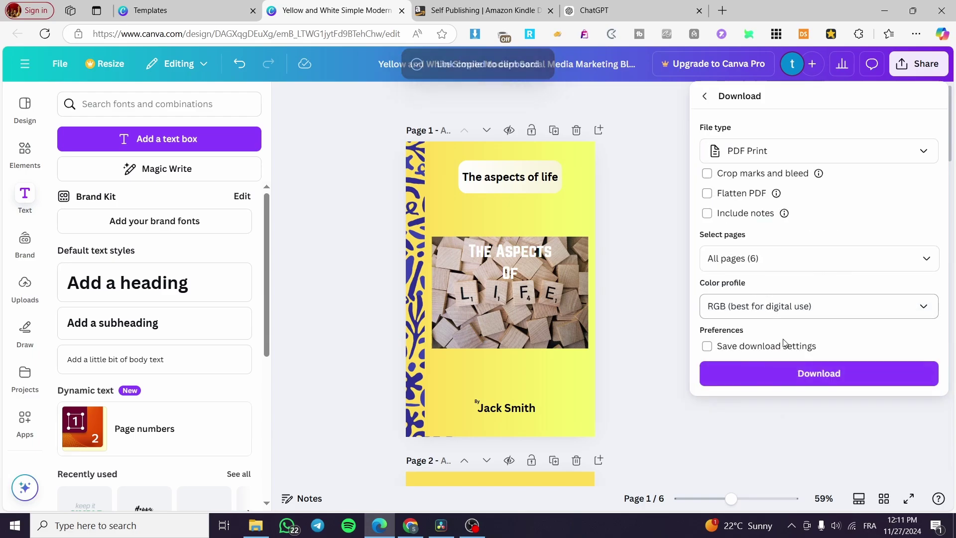
pyautogui.click(869, 382)
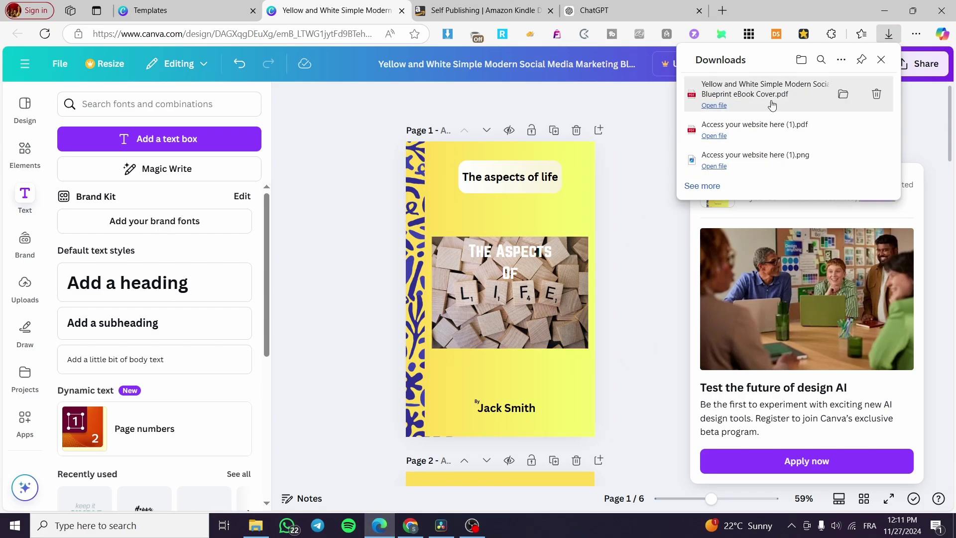
# Step: Open the downloaded PDF, look through its pages and close it
pyautogui.click(714, 106)
pyautogui.scroll(-15, 534, 257)
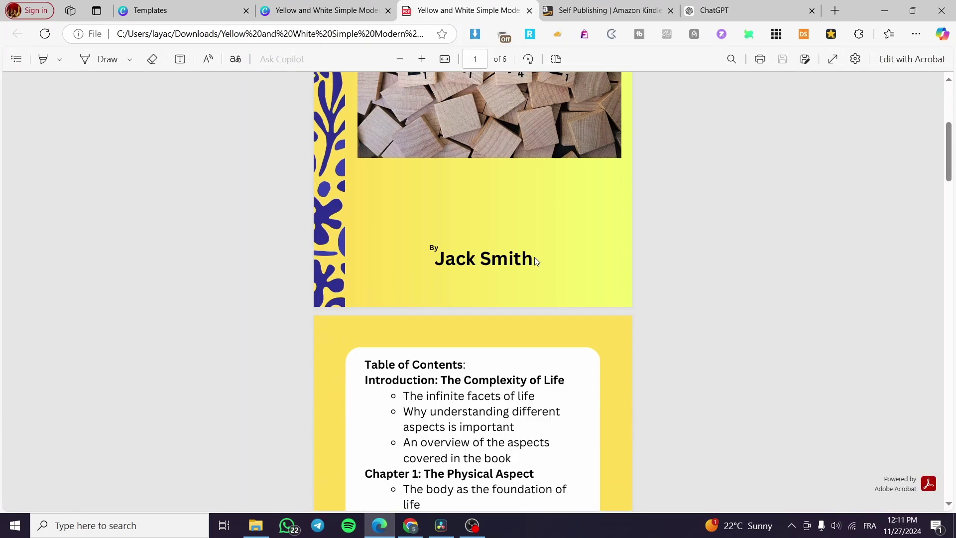
pyautogui.scroll(-20, 536, 256)
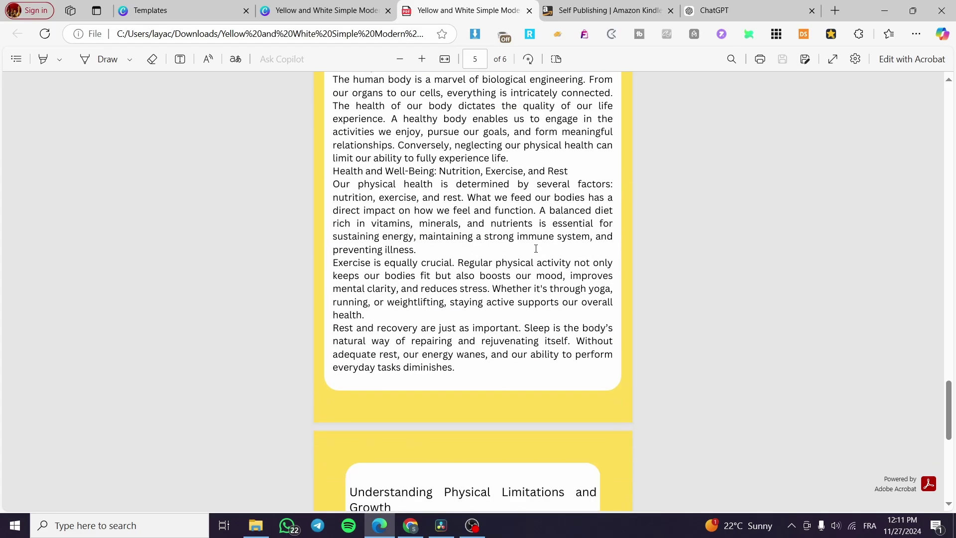
pyautogui.click(529, 11)
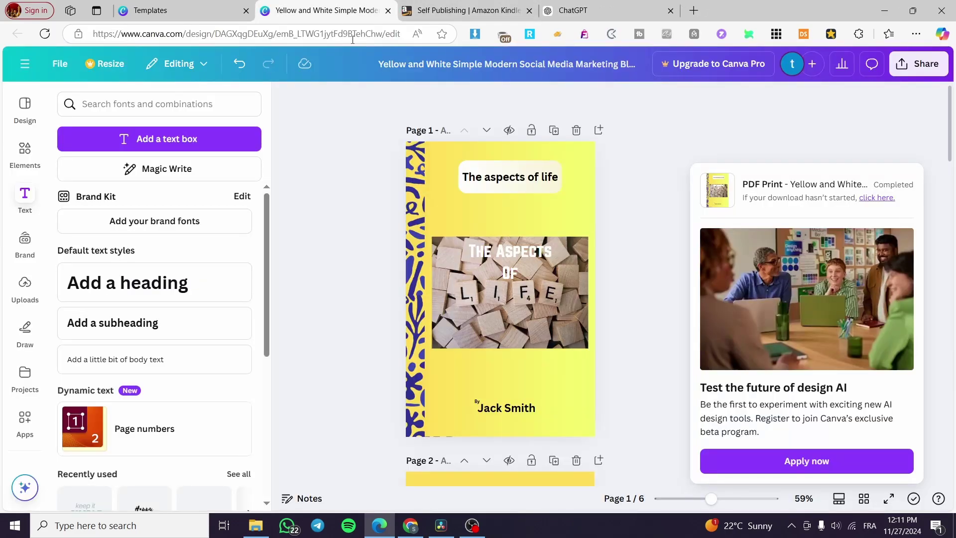
# Step: Download only page 1, the cover, as a PNG image
pyautogui.click(923, 64)
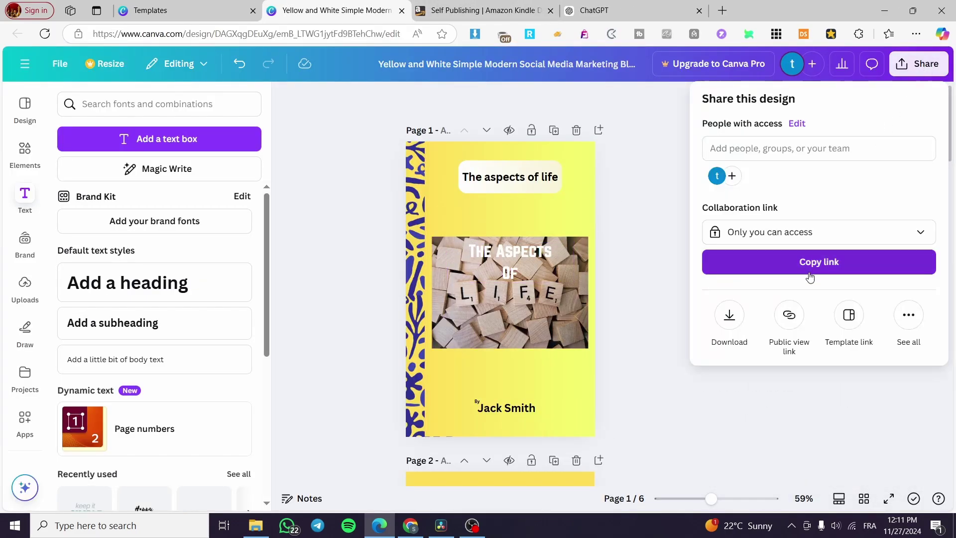
pyautogui.click(728, 317)
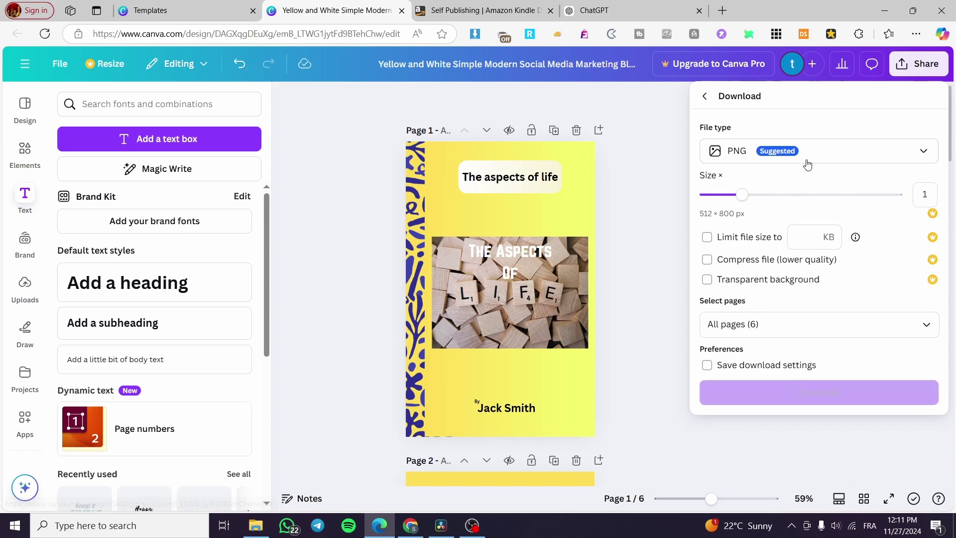
pyautogui.click(783, 326)
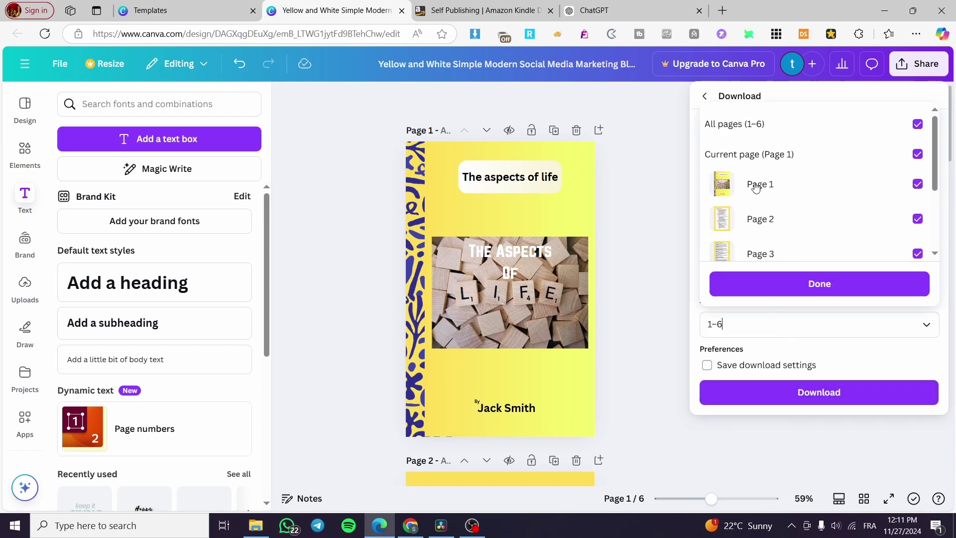
pyautogui.click(755, 125)
pyautogui.click(769, 183)
pyautogui.click(820, 283)
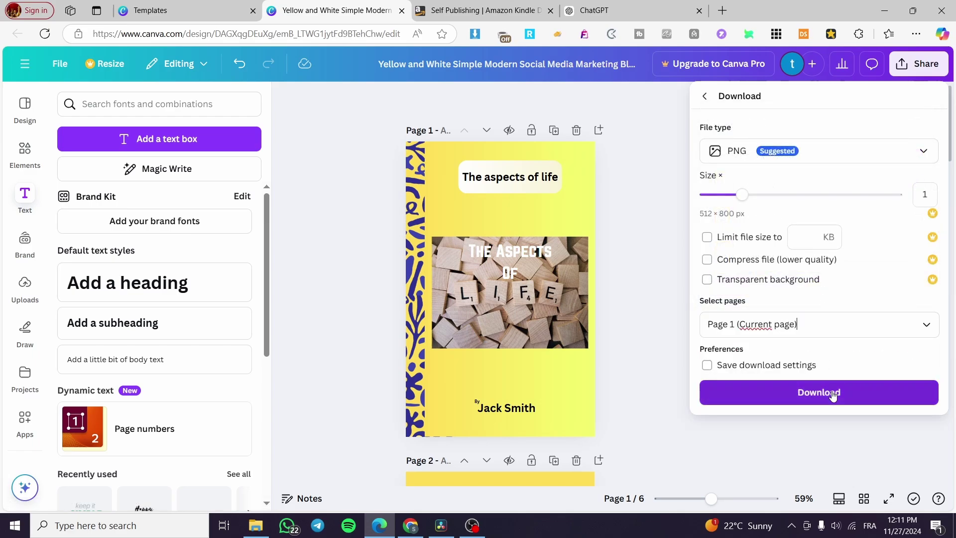
pyautogui.click(829, 392)
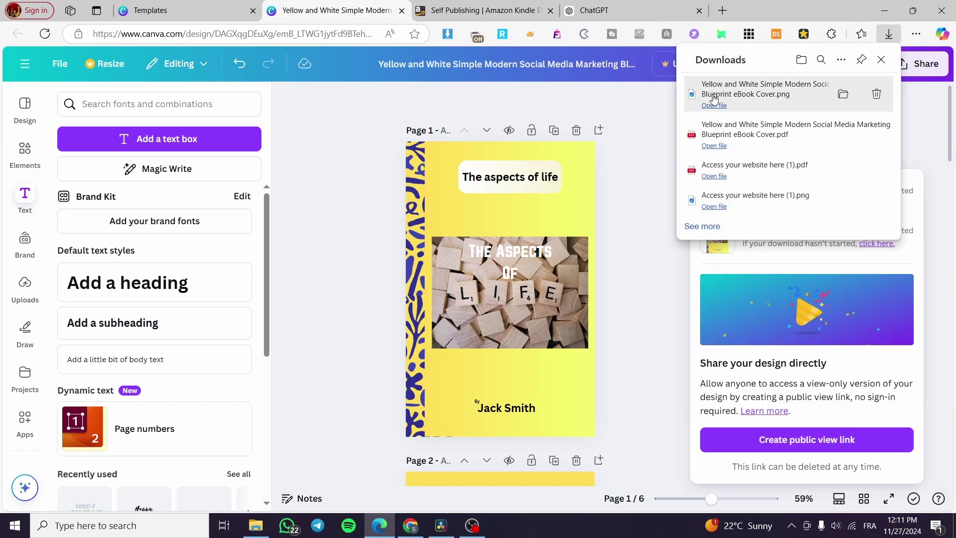
# Step: Check the downloaded cover PNG and switch briefly to the Kindle Direct Publishing site
pyautogui.click(713, 106)
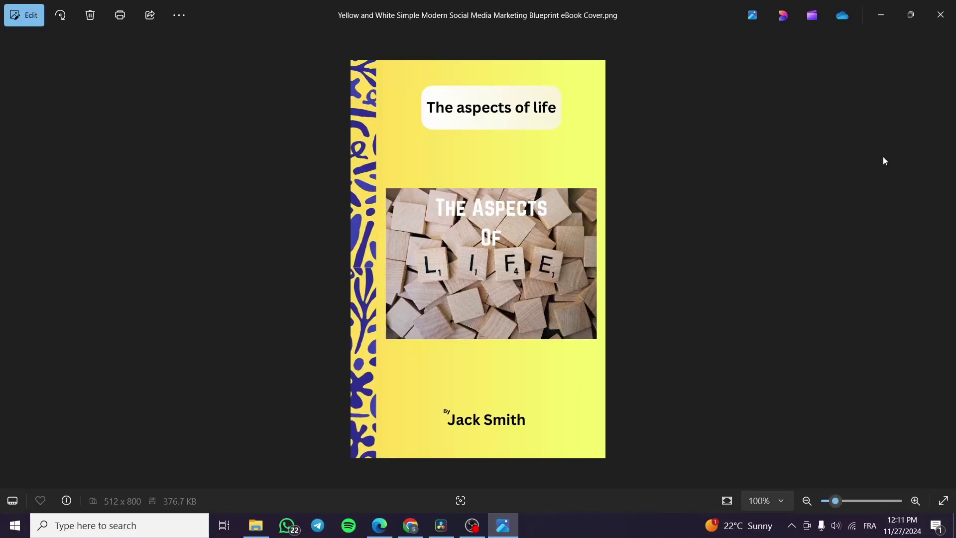
pyautogui.click(940, 14)
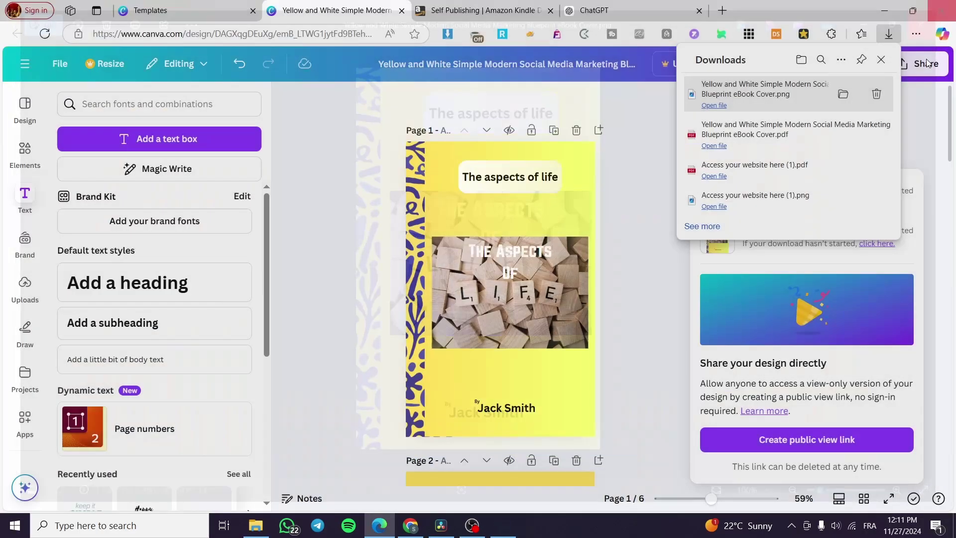
pyautogui.click(484, 10)
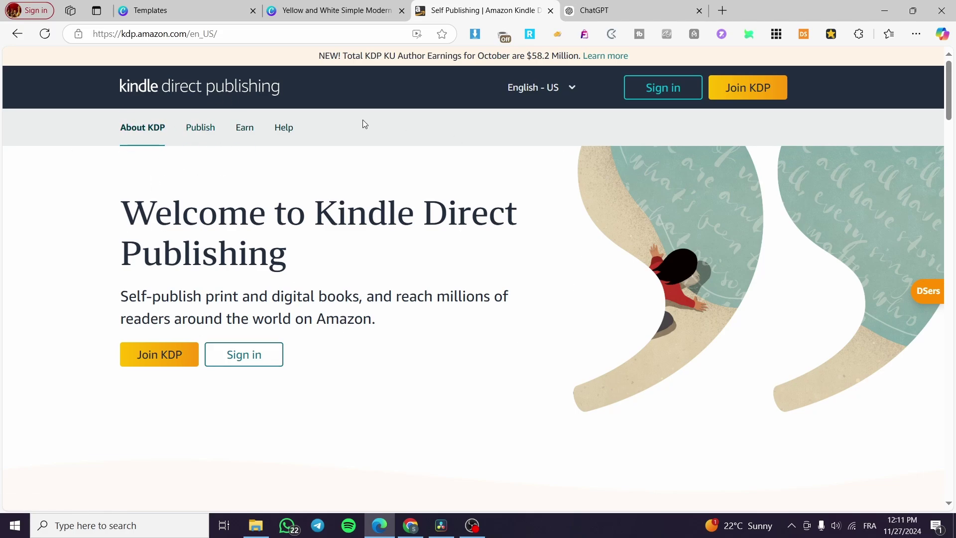
pyautogui.click(342, 9)
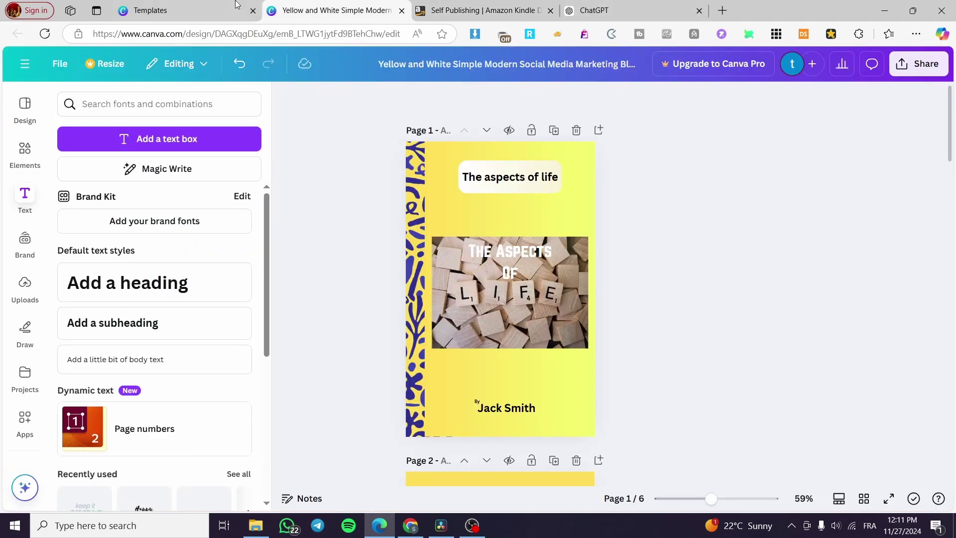